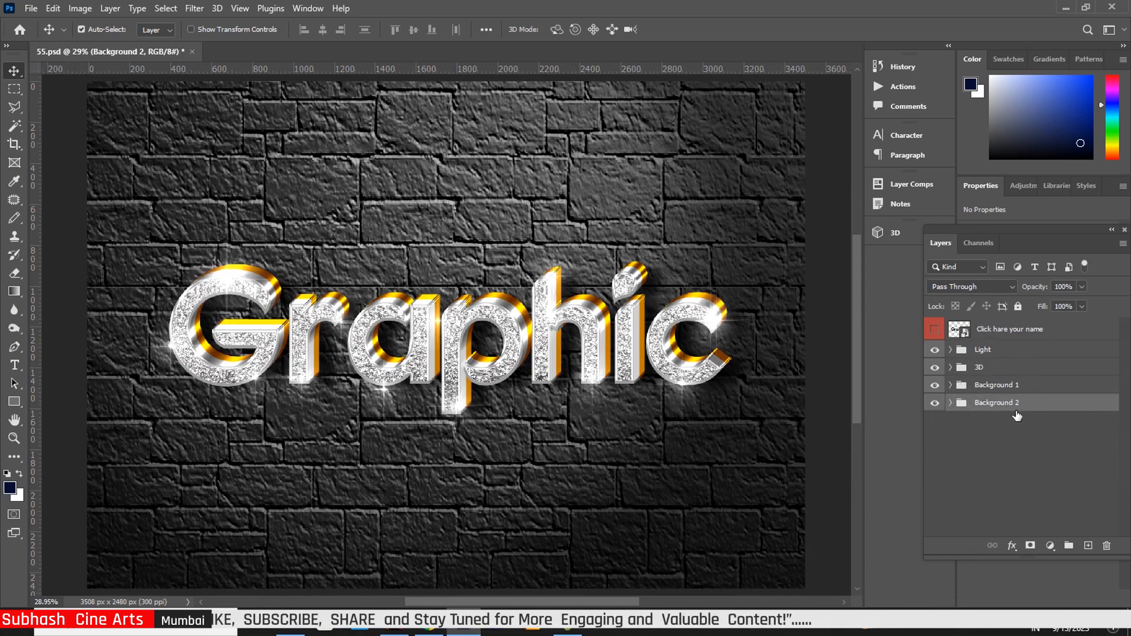
- Open the "Click hare your name" smart object and retype its text layer as "Graphic"
click(965, 333)
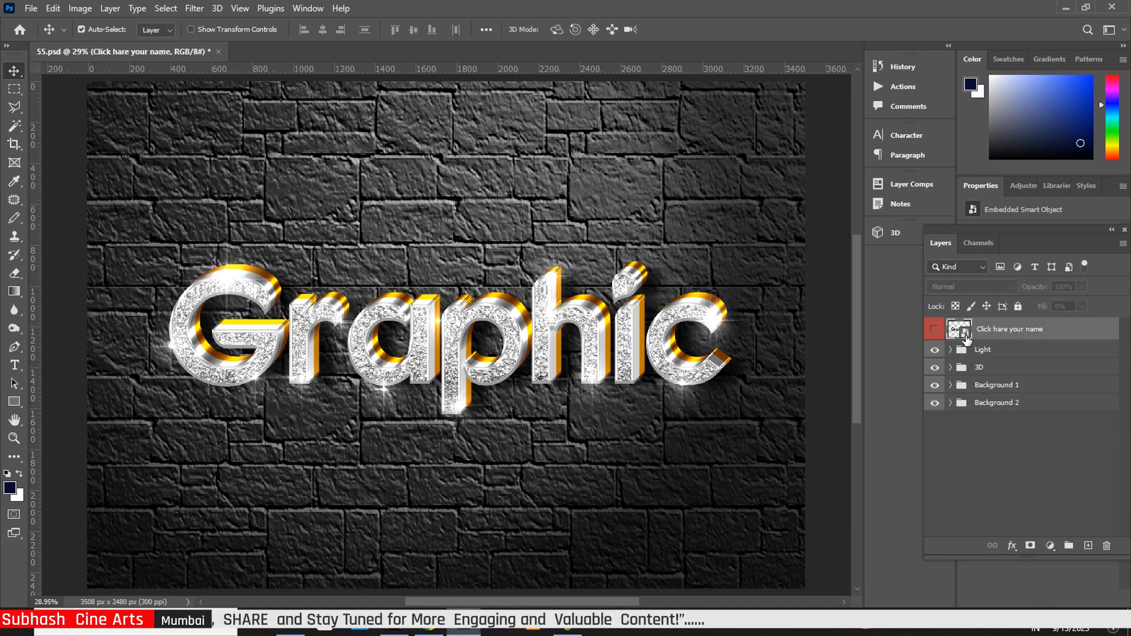
double_click(965, 333)
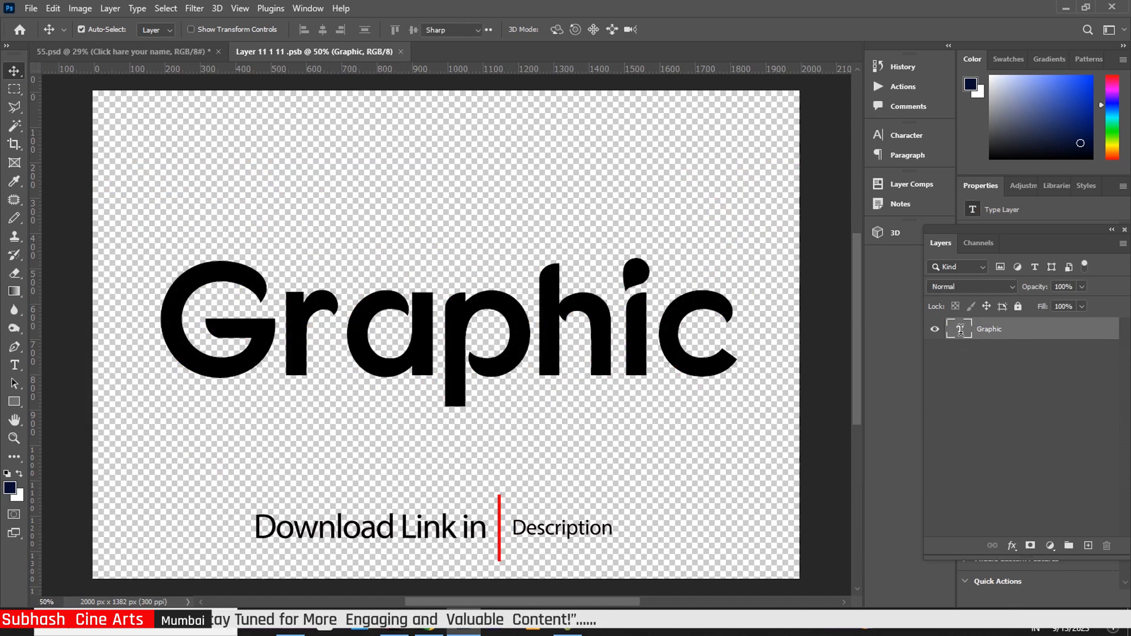
double_click(959, 331)
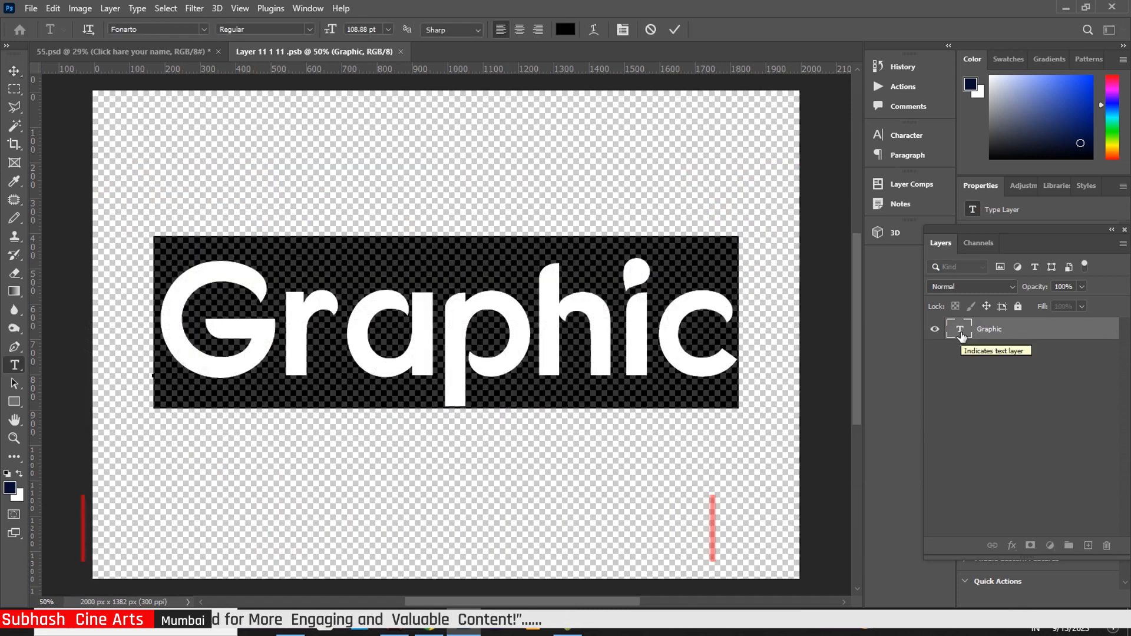
text(Gra)
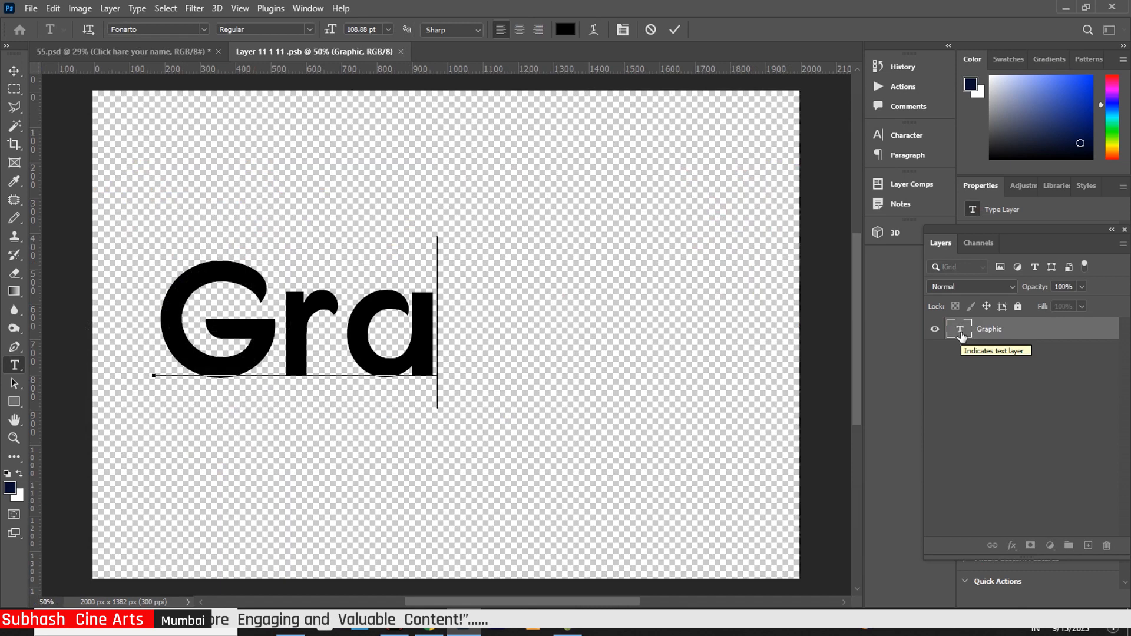
text(phi)
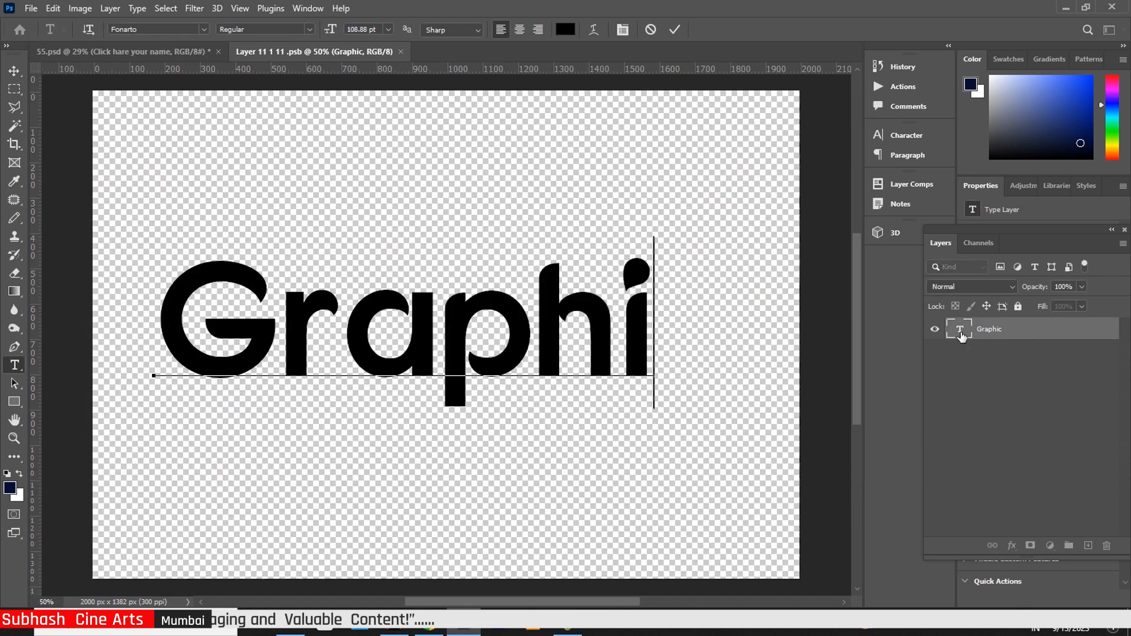
text(c)
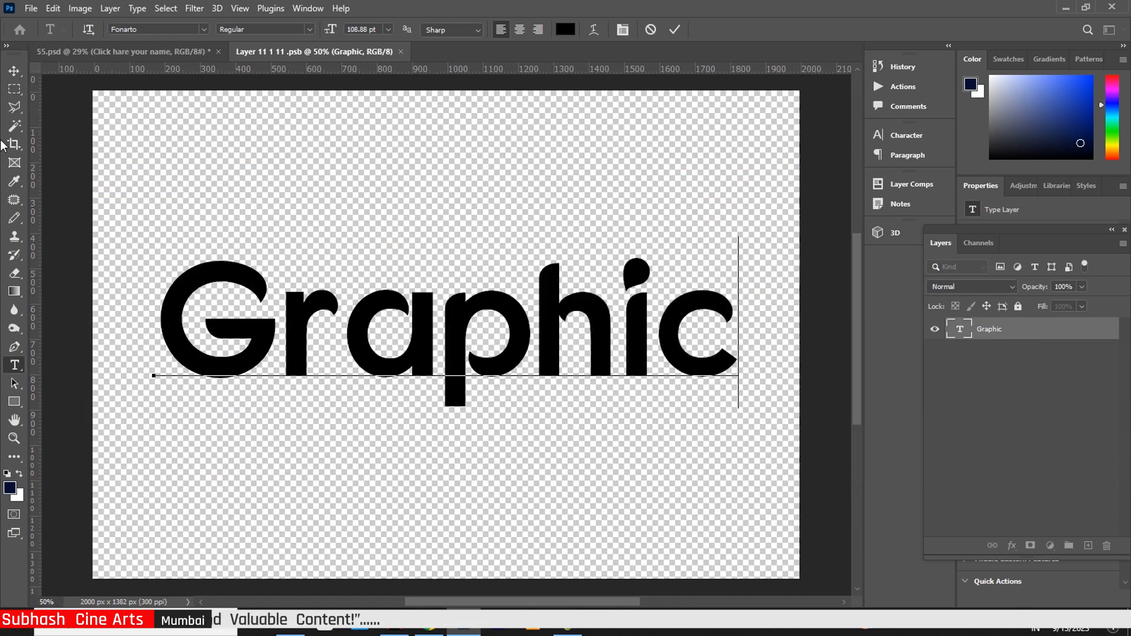
click(13, 72)
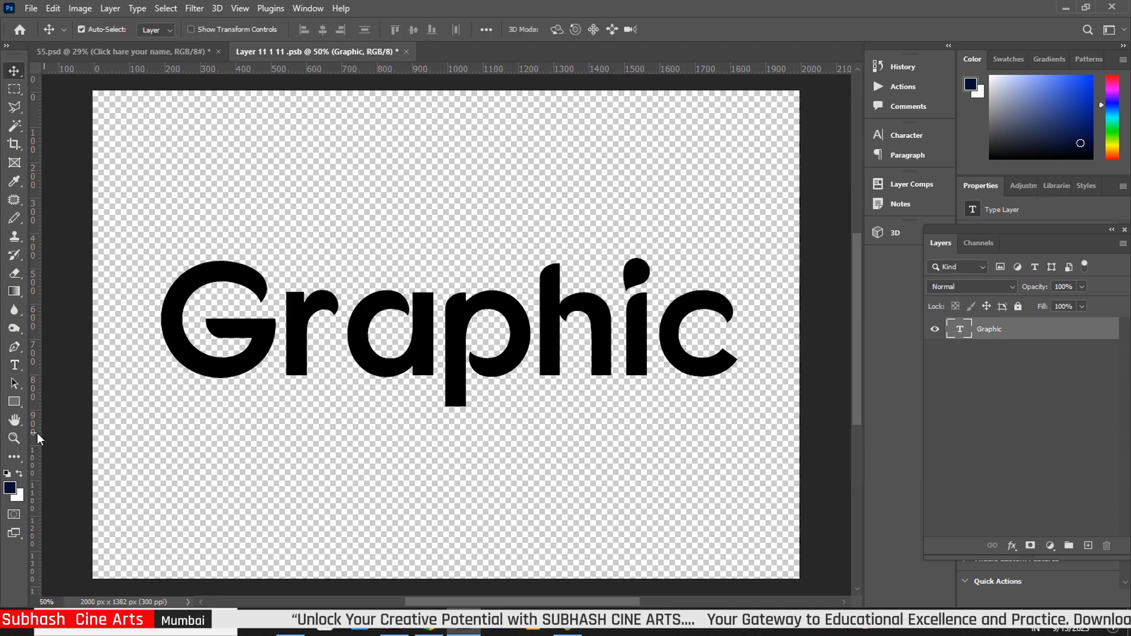
- Change the font of the "Graphic" text to Baloo and close the smart object document without saving the changes
click(14, 365)
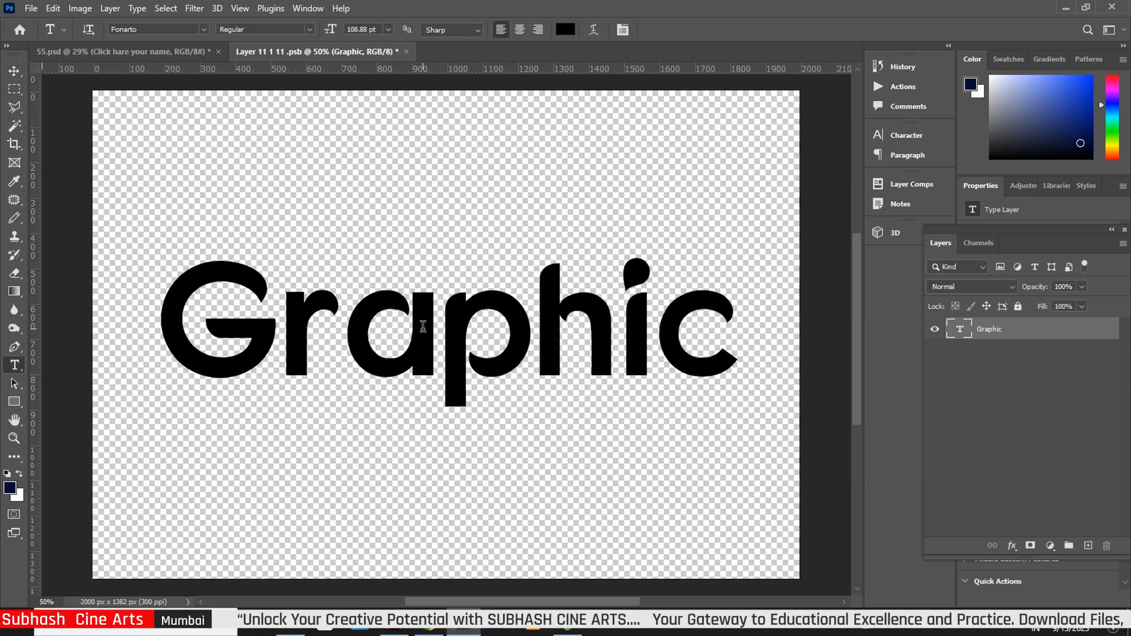
click(204, 30)
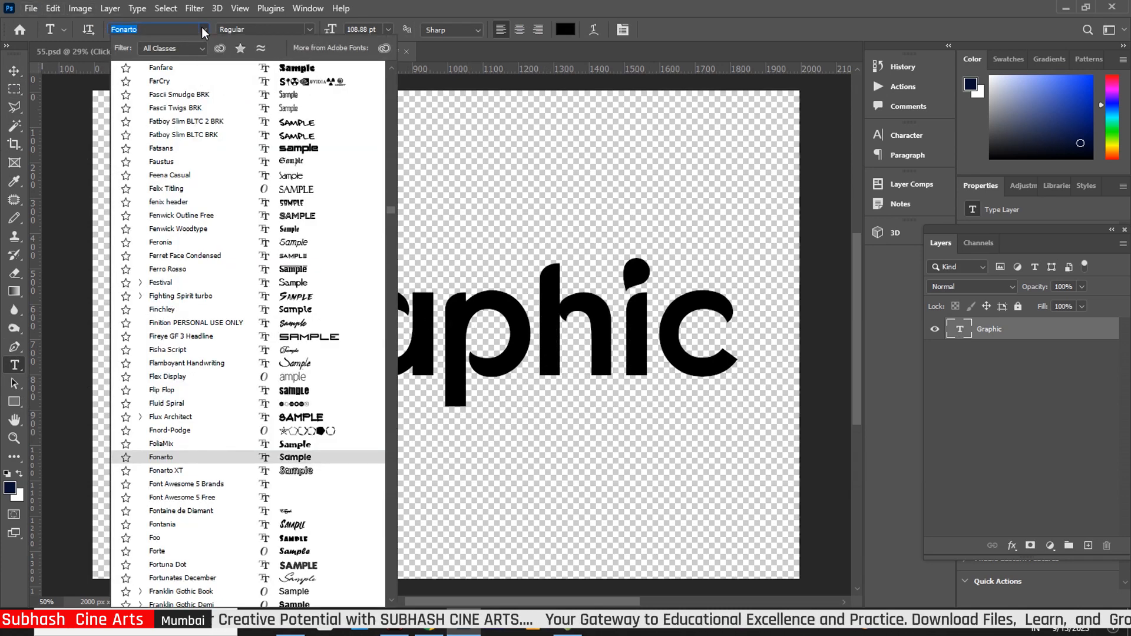
click(304, 461)
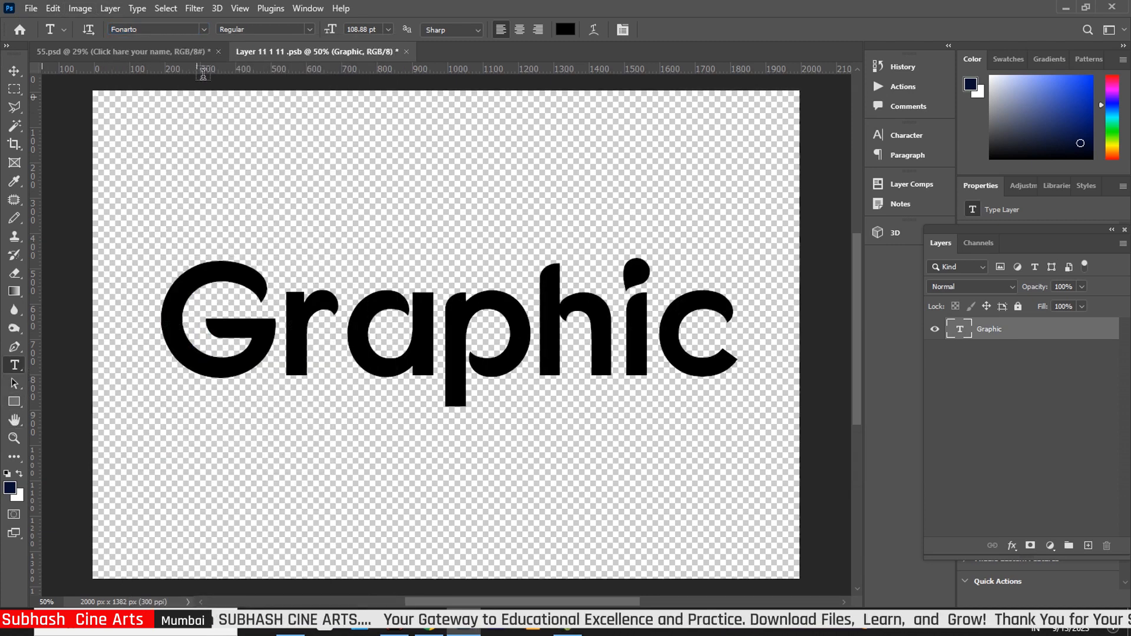
click(203, 30)
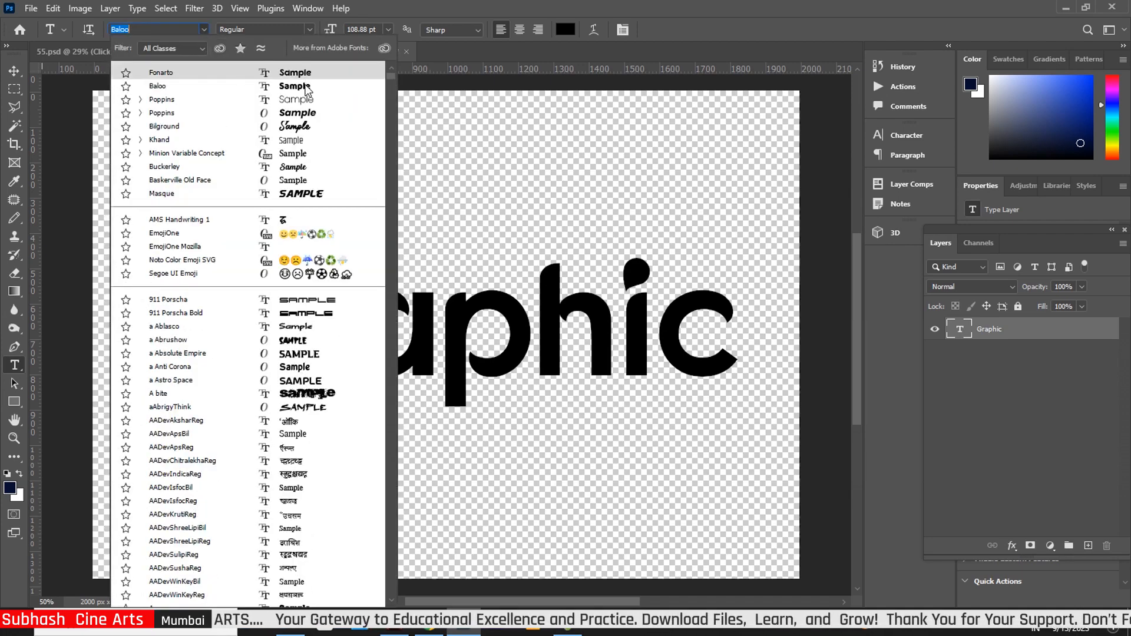
click(306, 88)
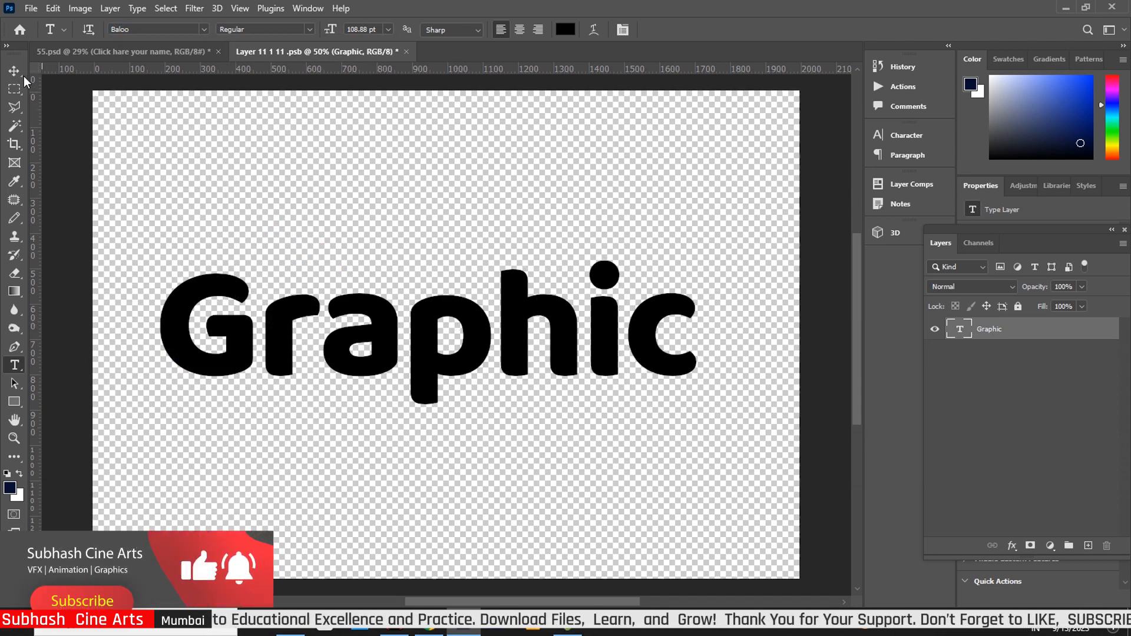
key(v)
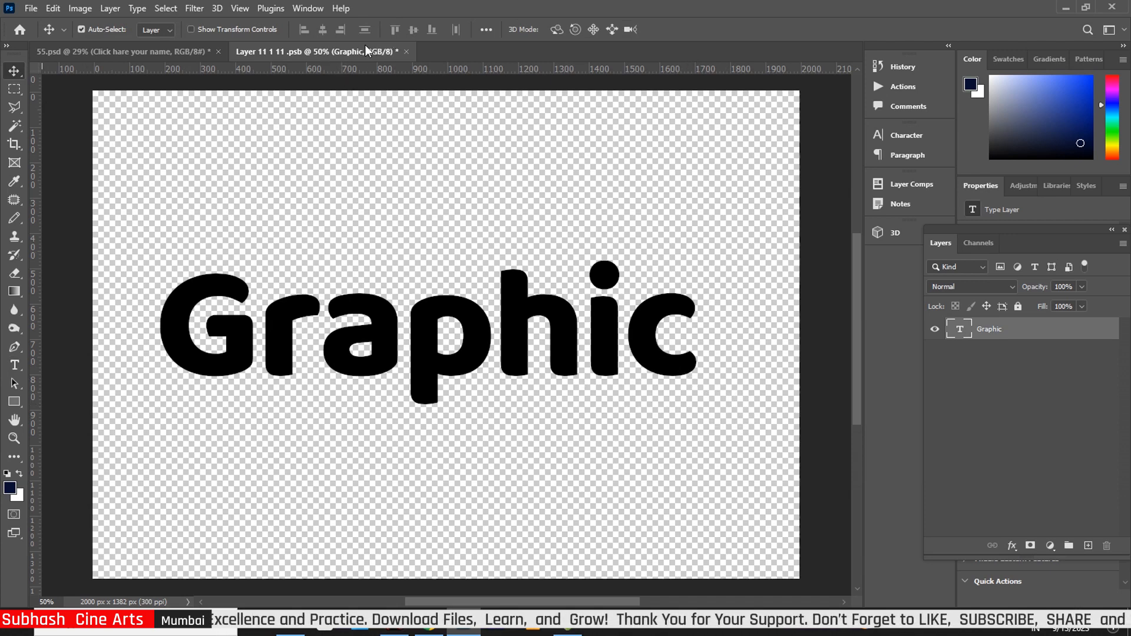
click(406, 51)
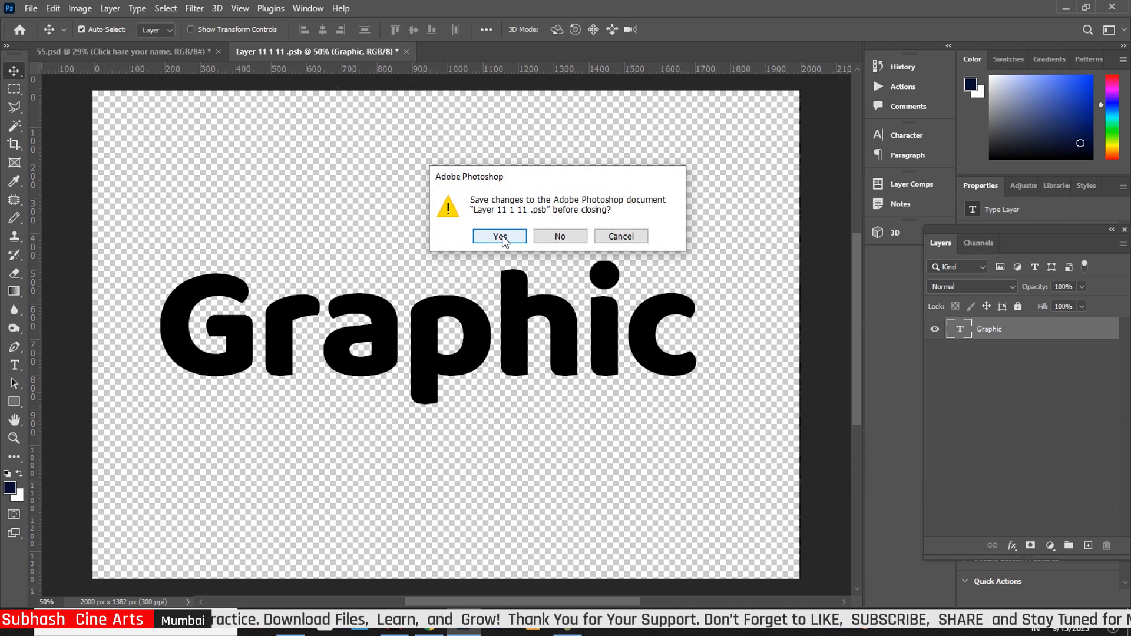
click(524, 240)
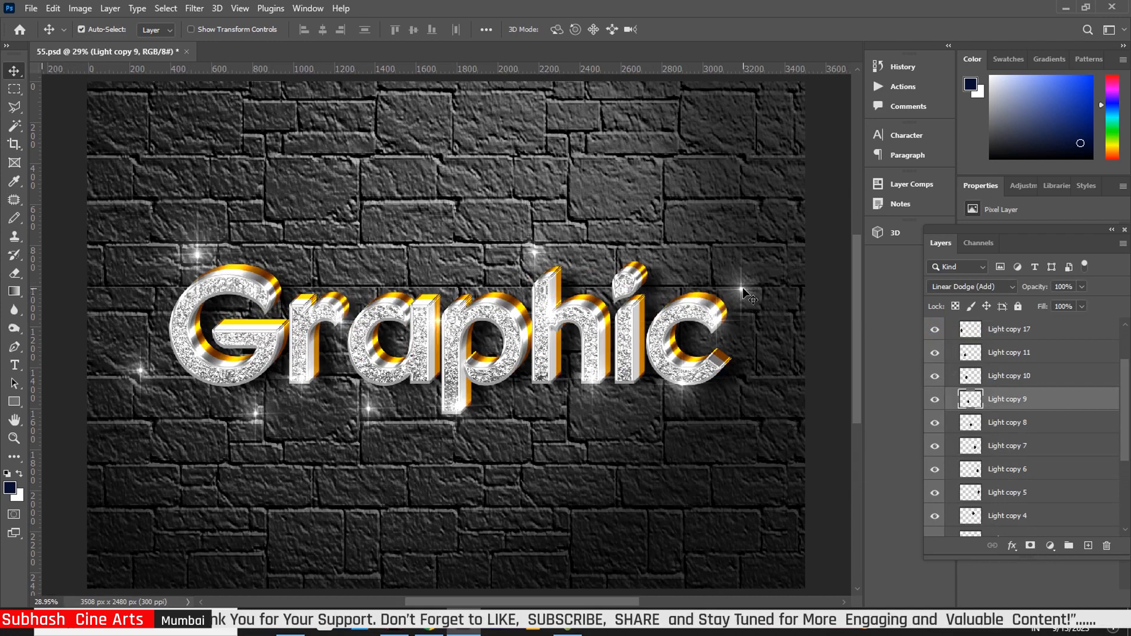
- Move the six stray sparkles around the word onto the edges of the 3D letters G, r, a, h and c
drag(745, 300, 716, 324)
drag(559, 266, 553, 282)
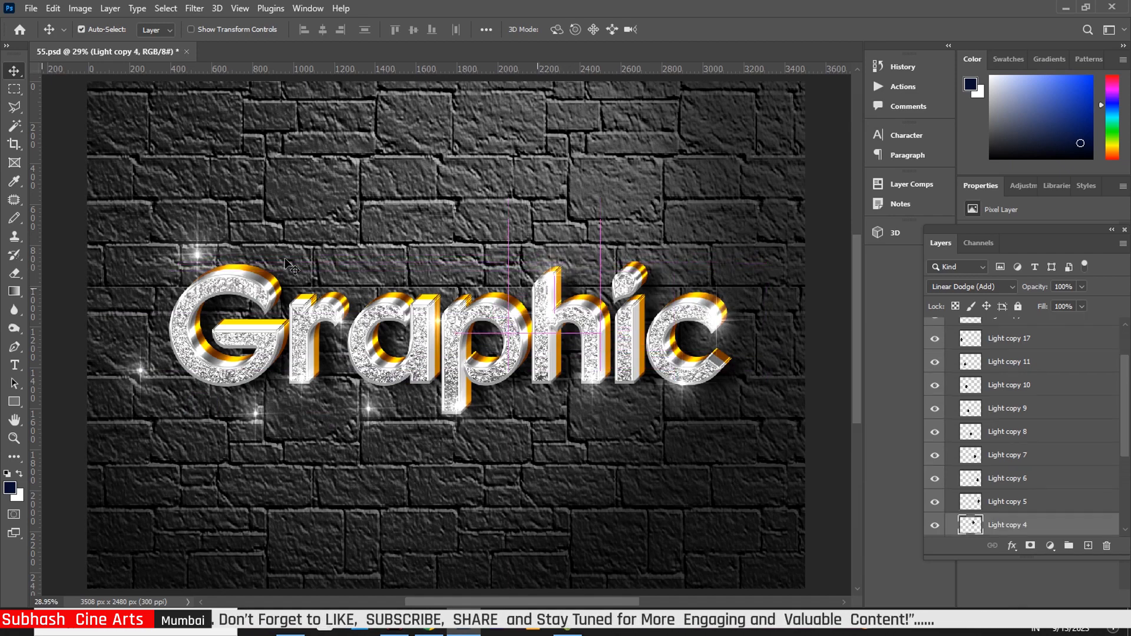
drag(196, 254, 223, 284)
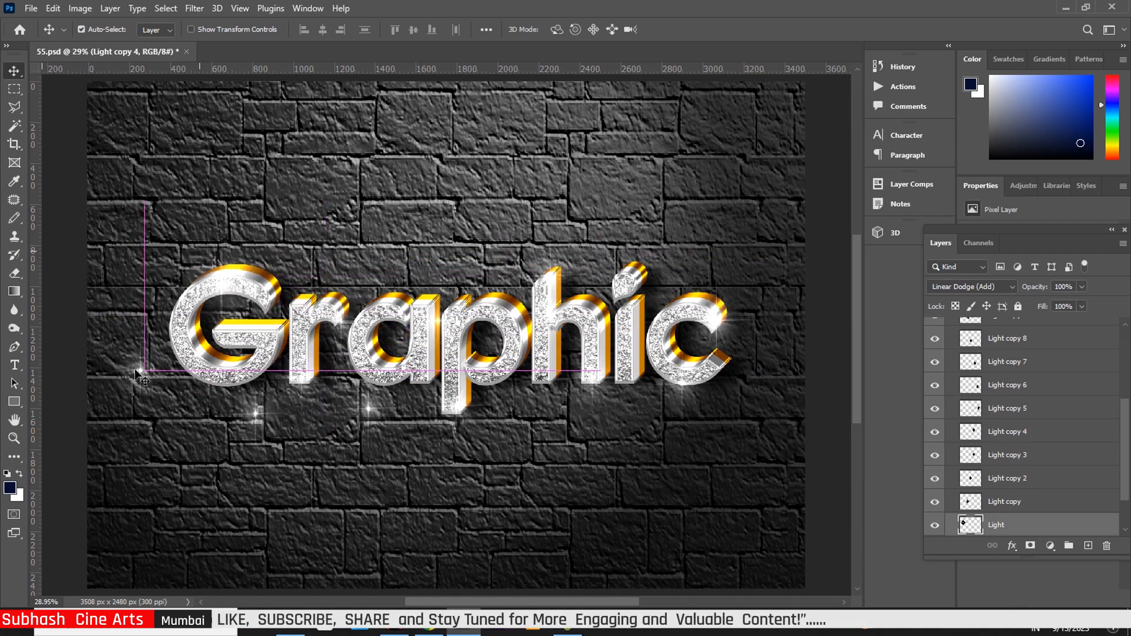
drag(140, 372, 193, 365)
drag(262, 419, 295, 385)
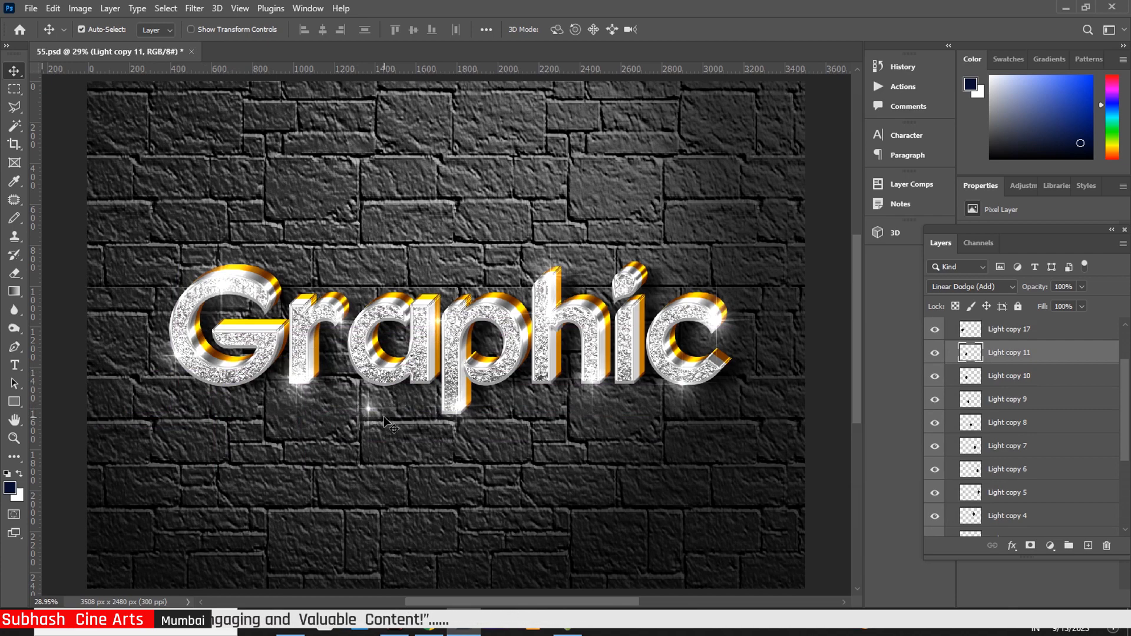
drag(369, 410, 380, 386)
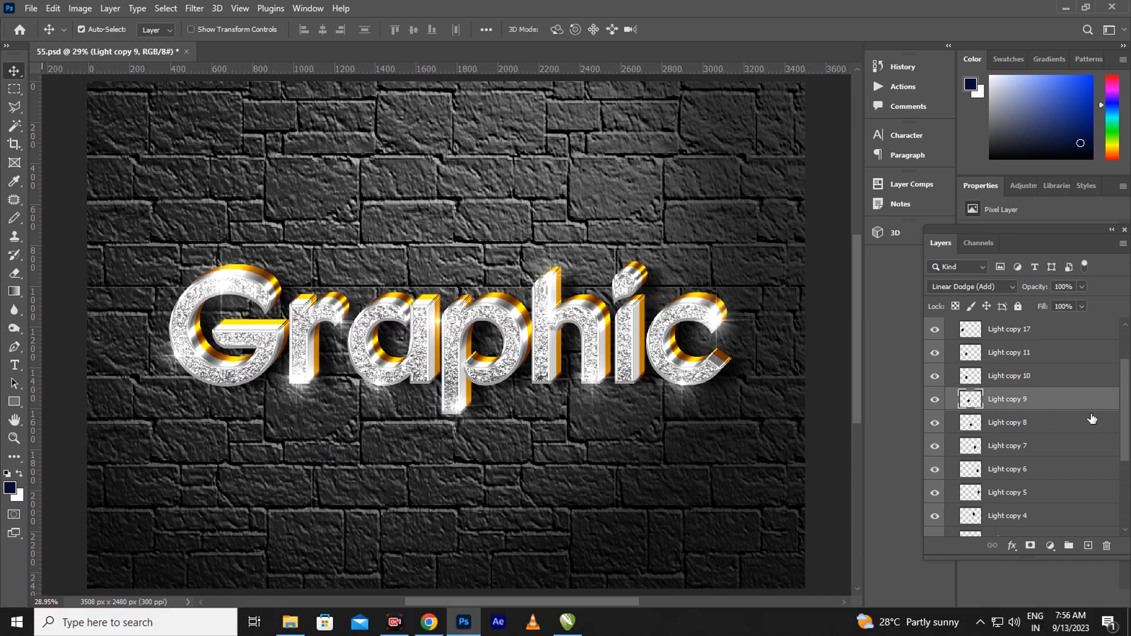
- Set the Bevel & Emboss size to 29 px and soften to 1 px in the layer style of the 3D group's top layer
drag(1128, 422, 1128, 382)
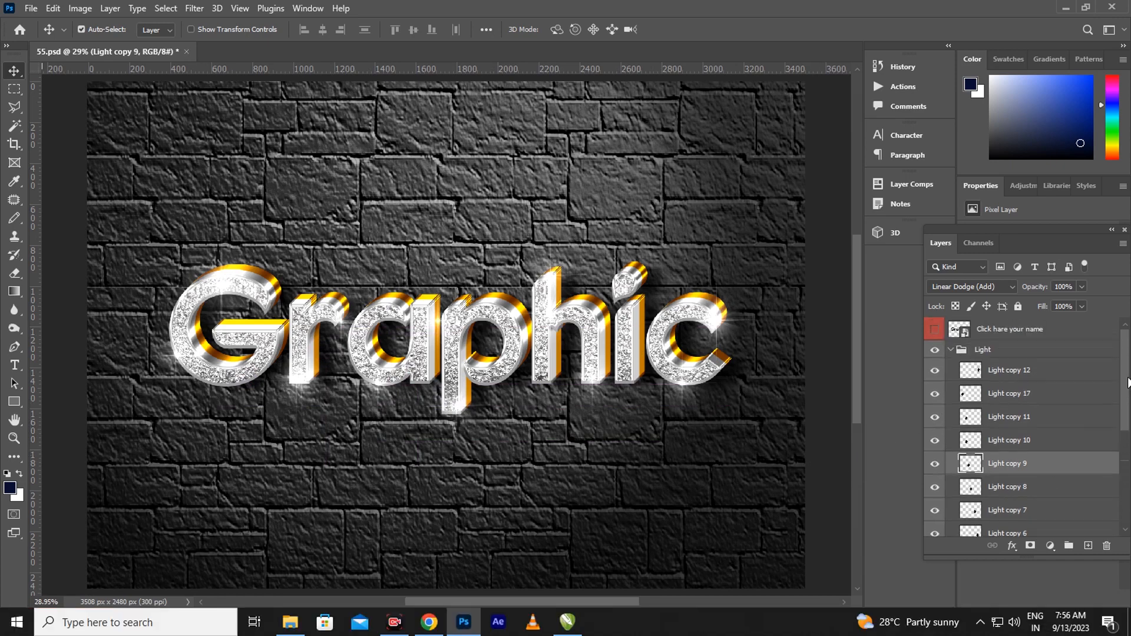
click(949, 351)
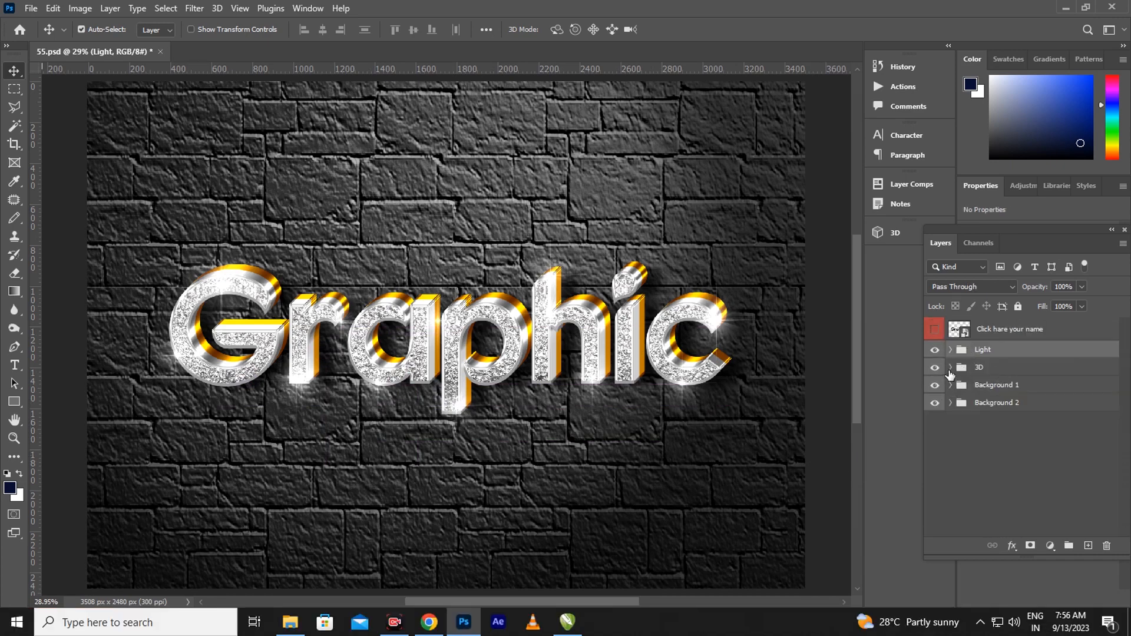
click(949, 368)
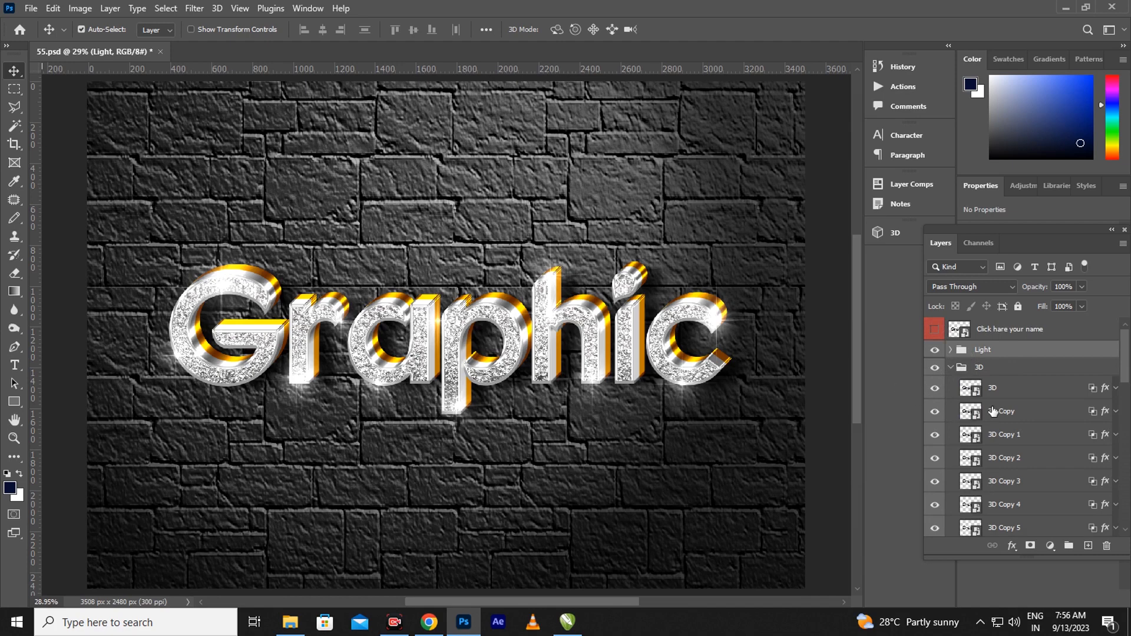
click(1105, 392)
key(h)
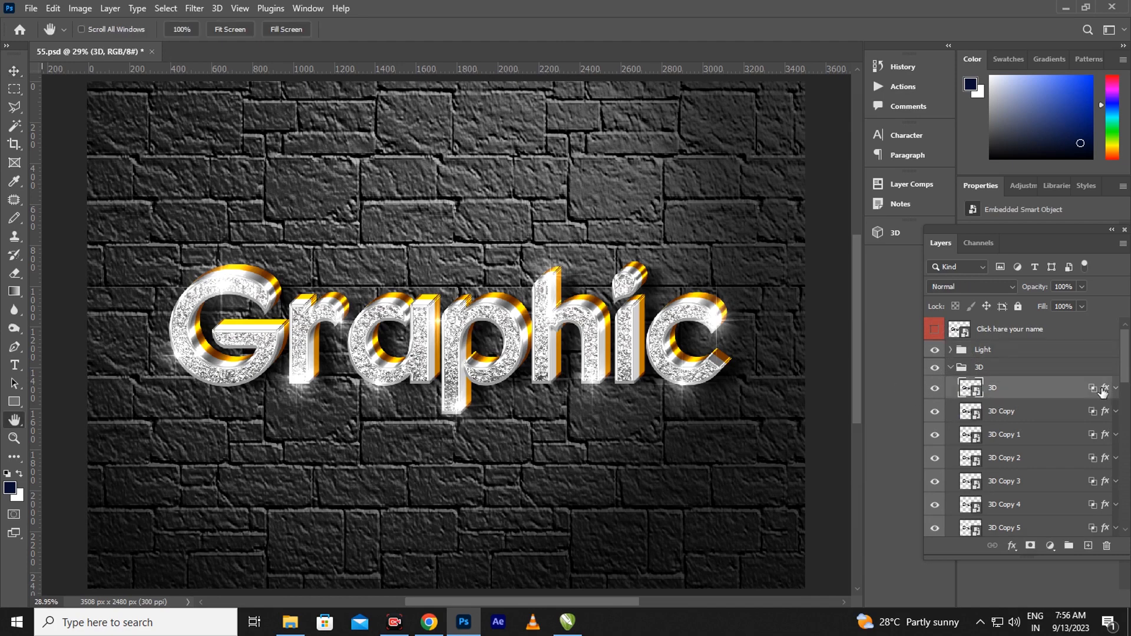
double_click(1102, 392)
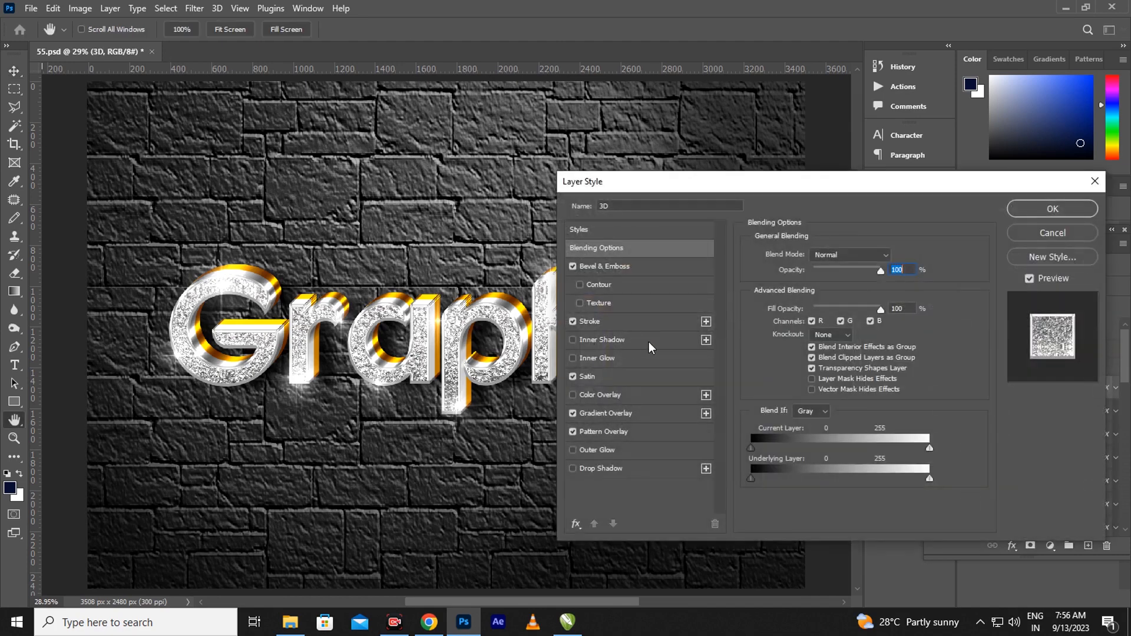
click(612, 268)
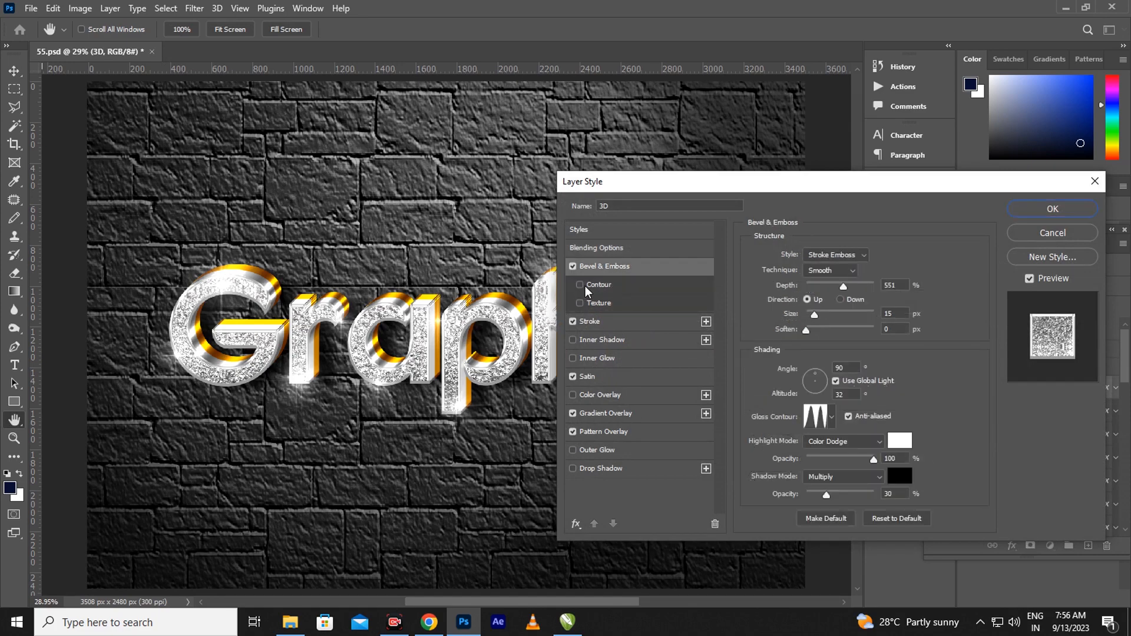
mouse_move(814, 316)
mouse_down()
mouse_move(828, 320)
mouse_move(818, 319)
mouse_up()
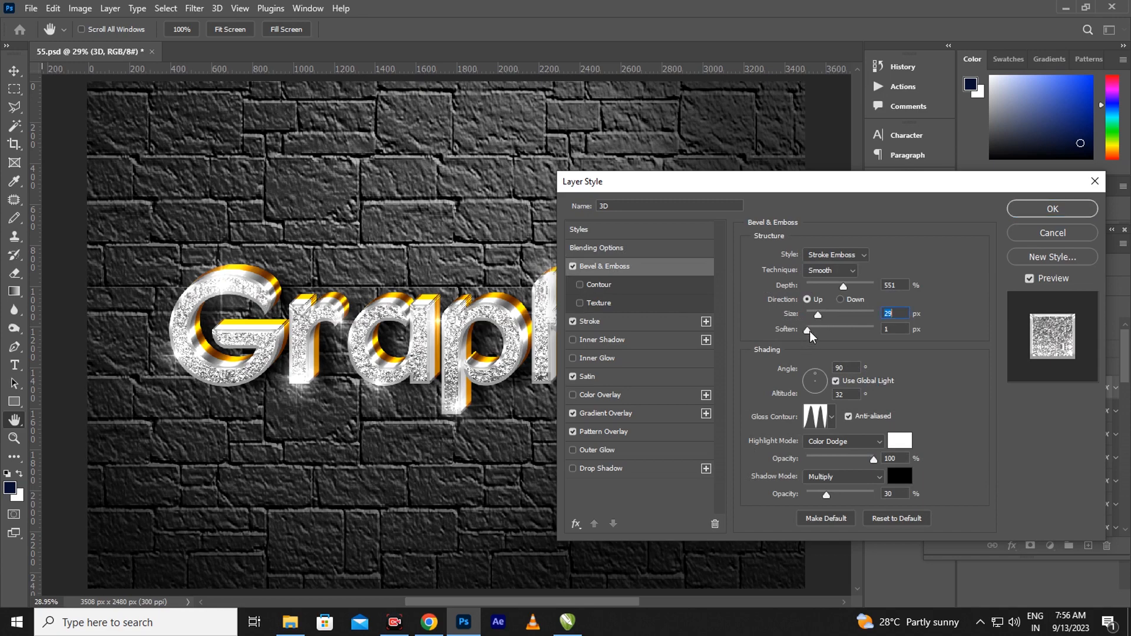
- Edit the Stroke effect's gradient, moving its end colour stop to location 88 and lightening that stop to near-white
click(619, 325)
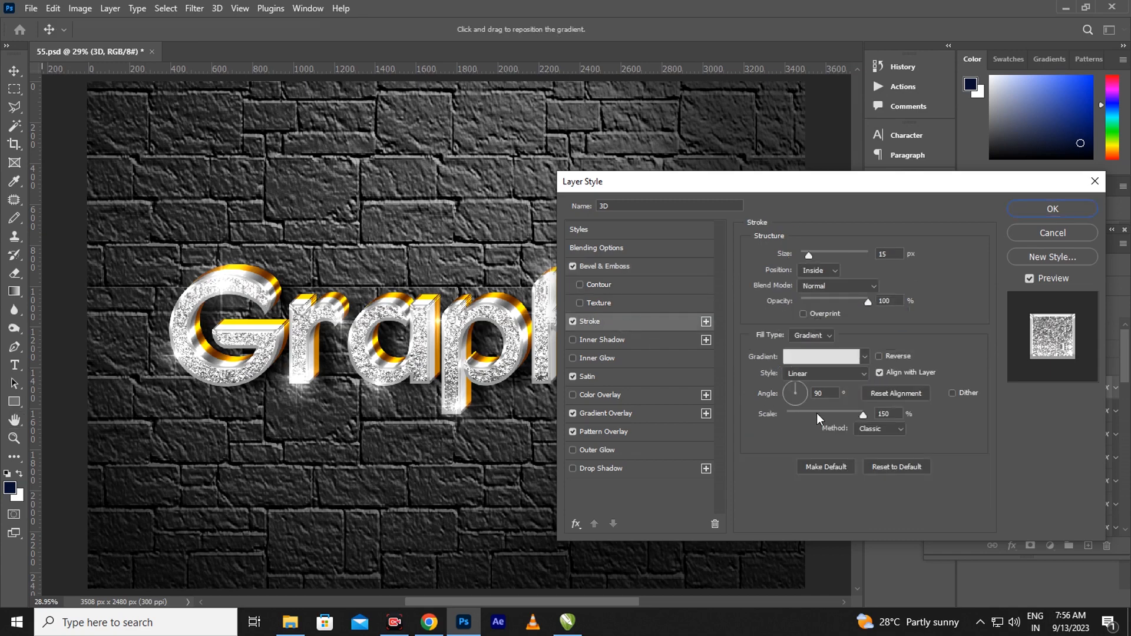
click(840, 356)
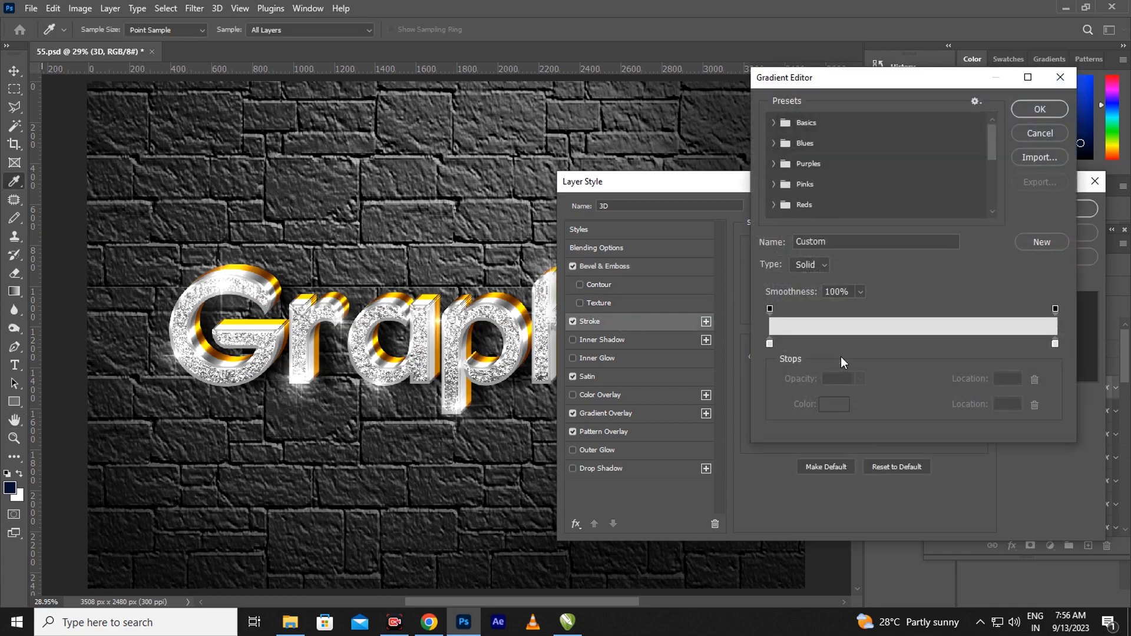
click(1028, 343)
drag(1026, 347, 1022, 347)
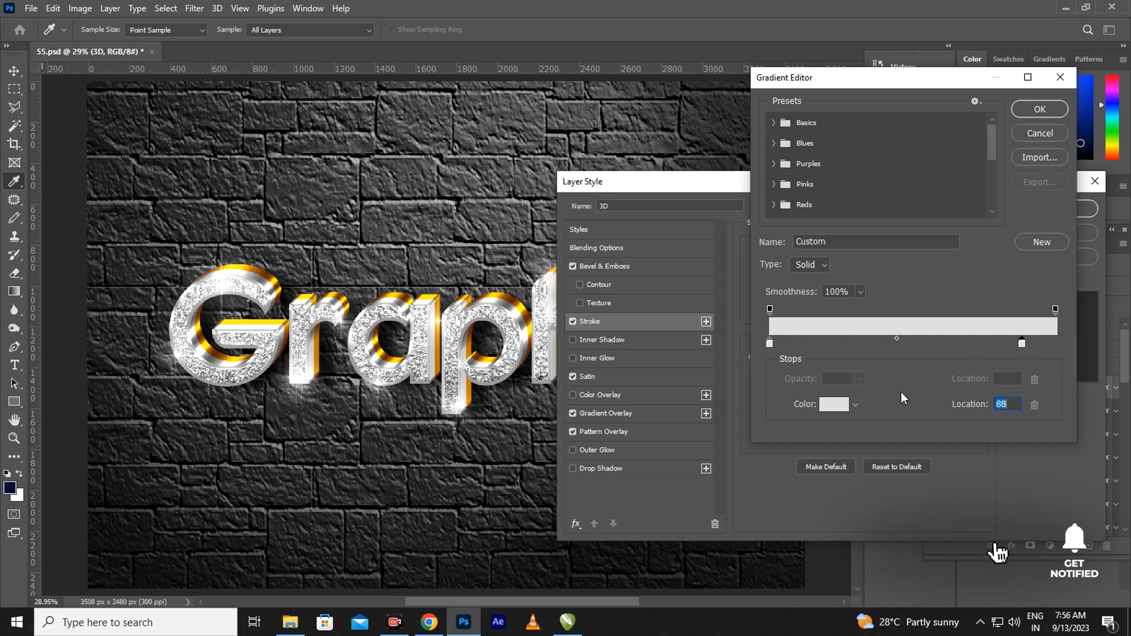
click(842, 404)
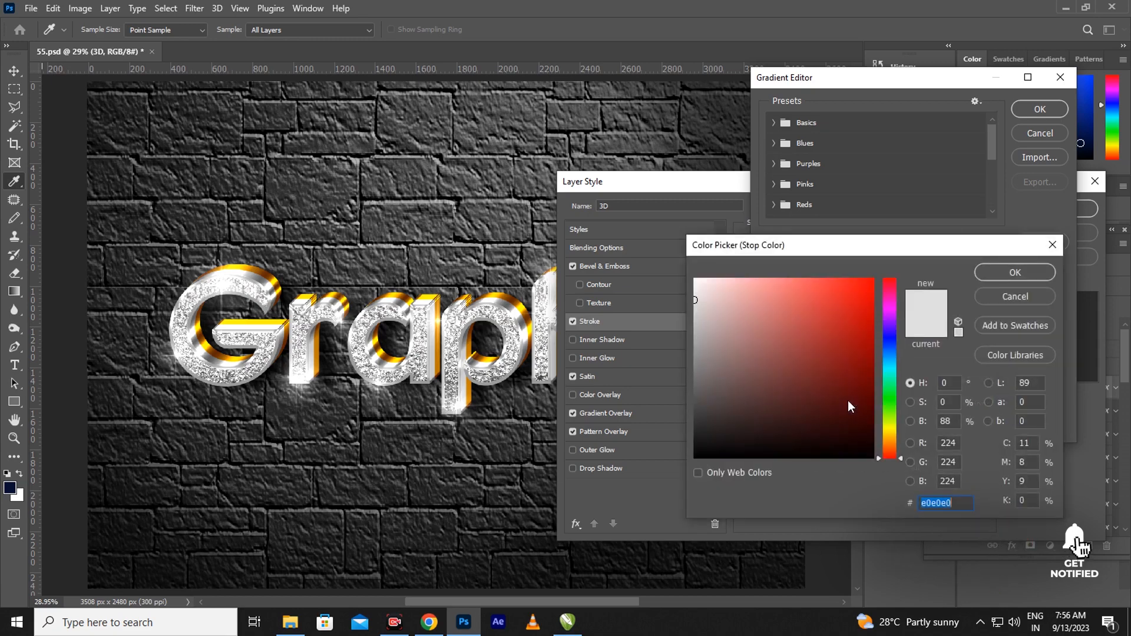
click(698, 287)
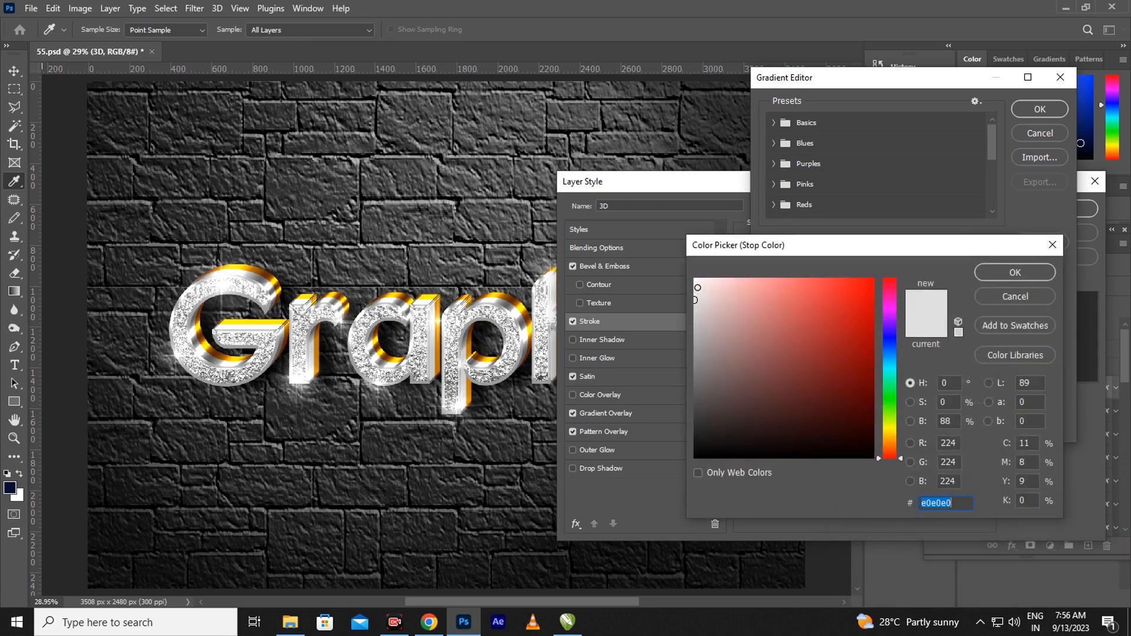
click(1014, 272)
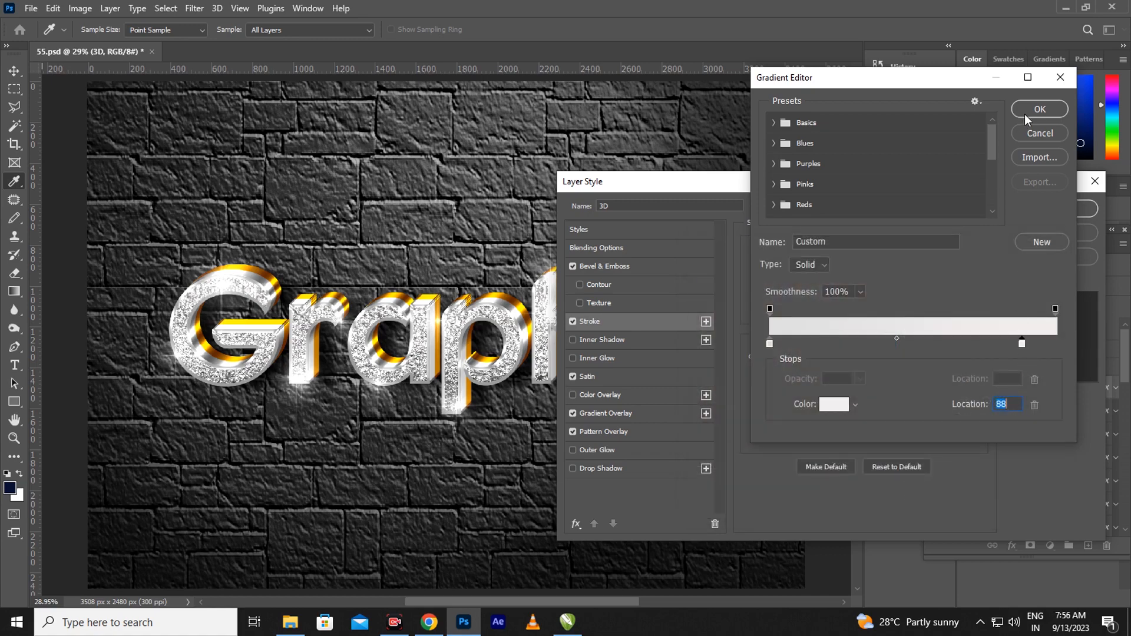
click(1039, 109)
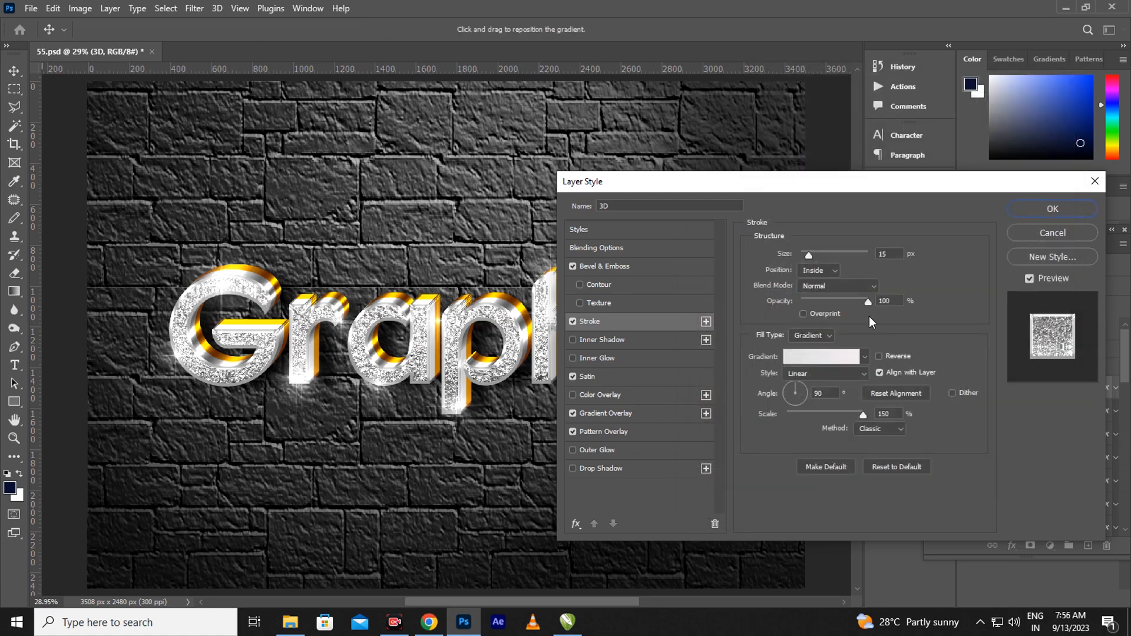
- Set the Satin effect's colour to #918d8d and its opacity to 94% on the 3D layer
click(615, 380)
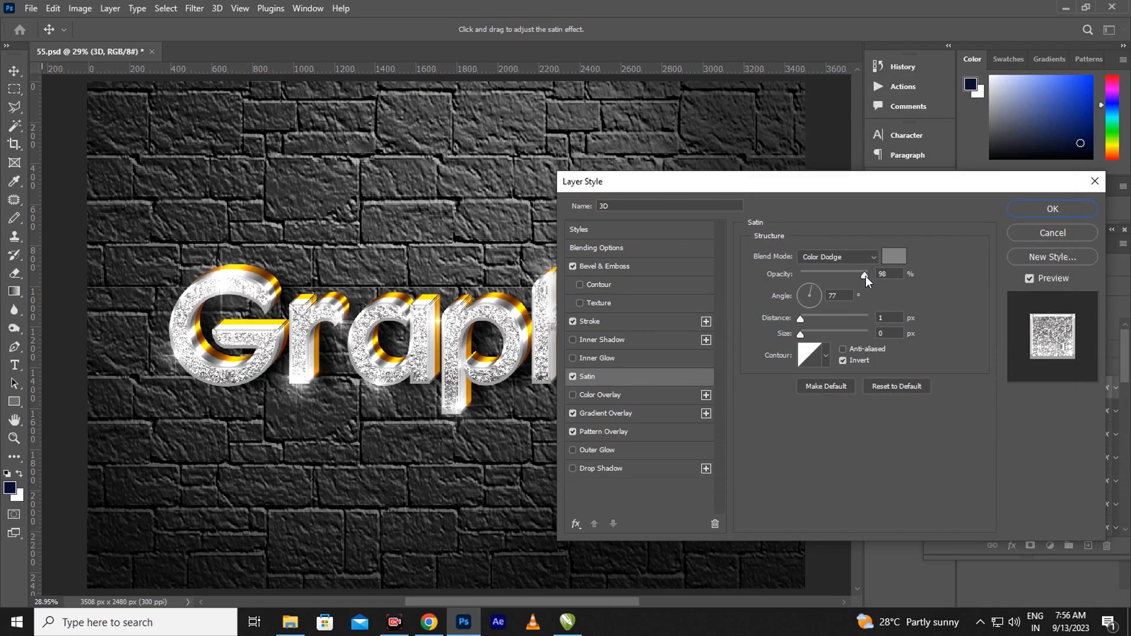
click(895, 255)
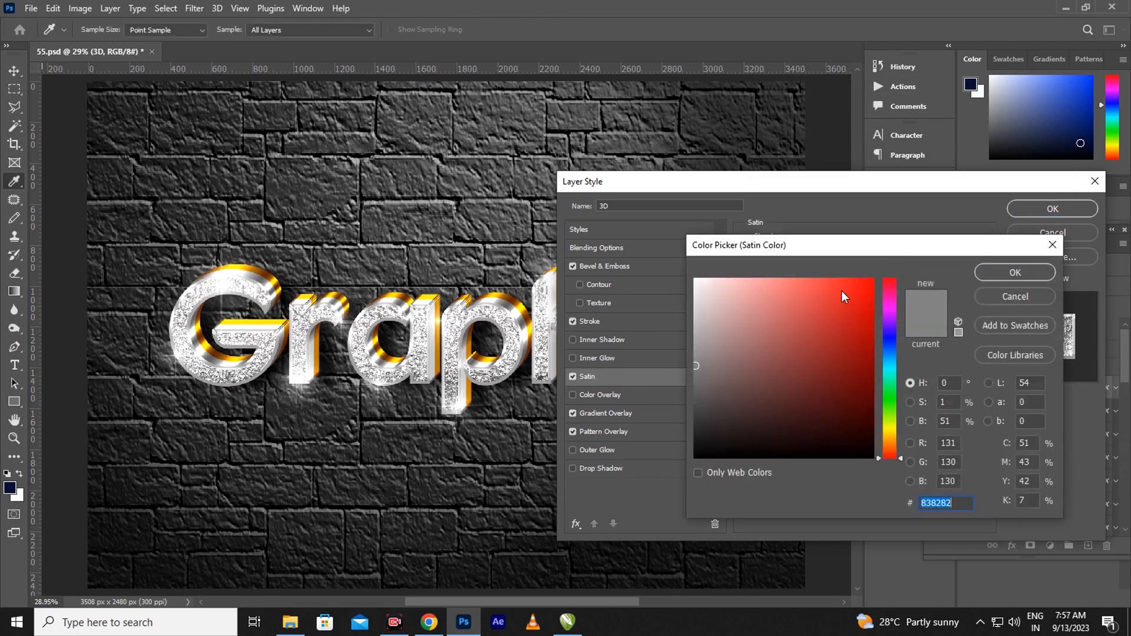
click(699, 355)
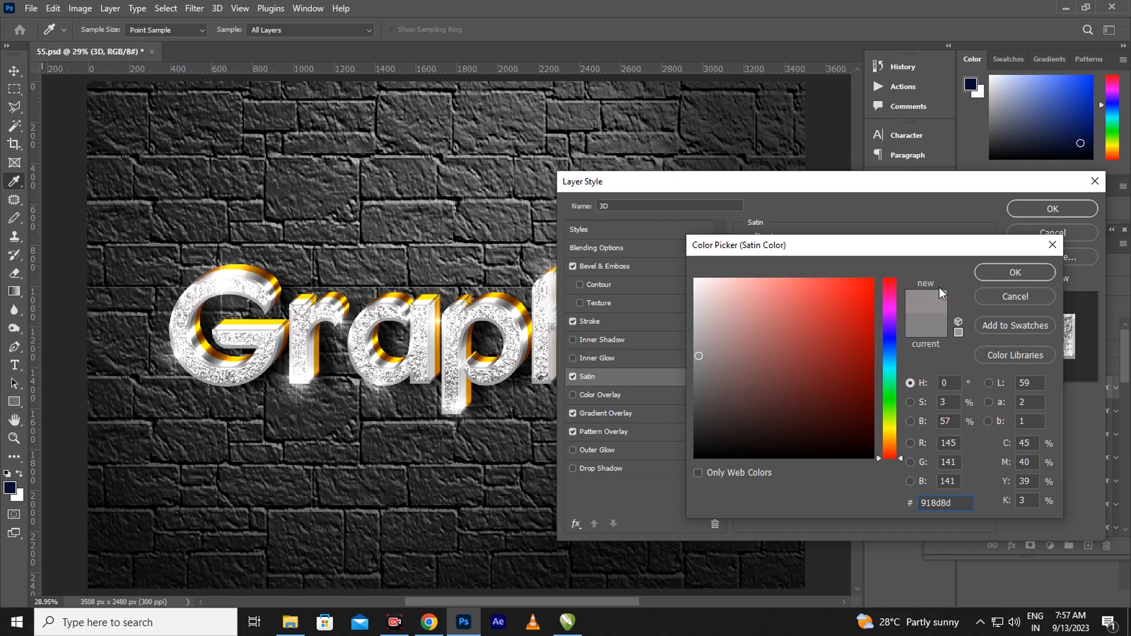
click(1002, 271)
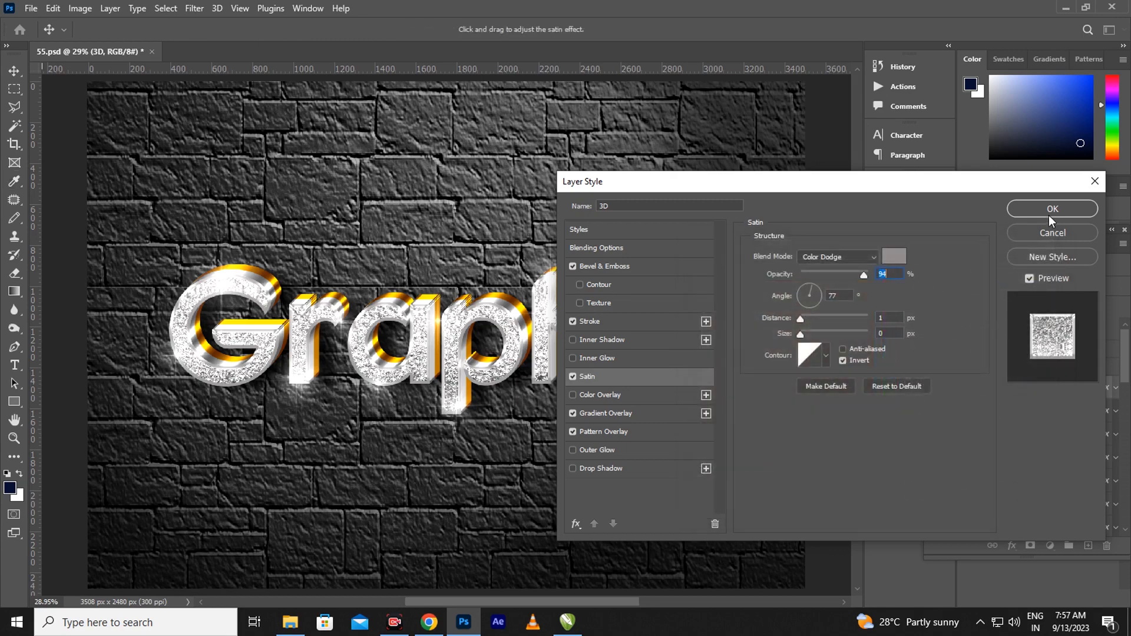
- Set the Gradient Overlay scale to 87% and the Pattern Overlay scale to 77%, and apply the 3D layer's style
click(626, 414)
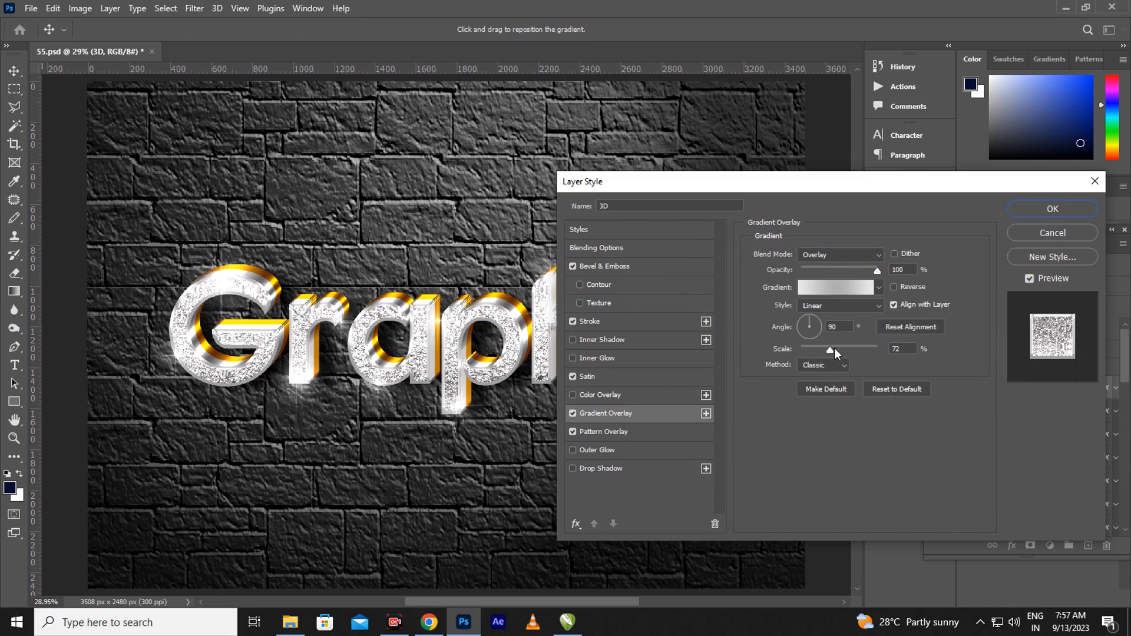
drag(834, 349, 841, 349)
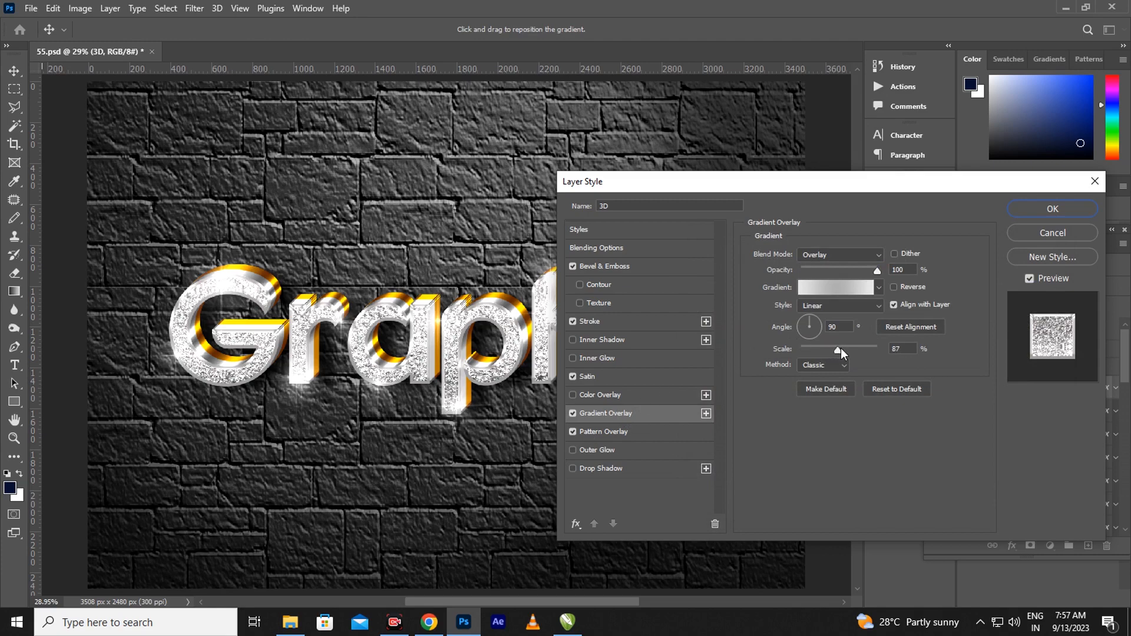
click(641, 430)
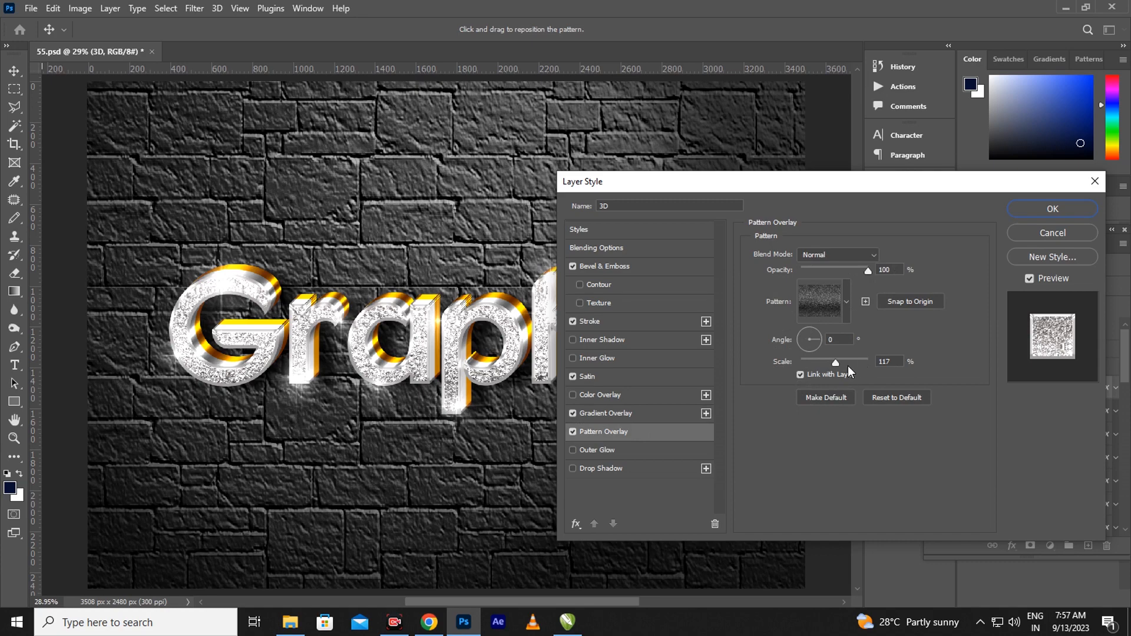
mouse_move(836, 361)
mouse_down()
mouse_move(849, 363)
mouse_move(823, 363)
mouse_up()
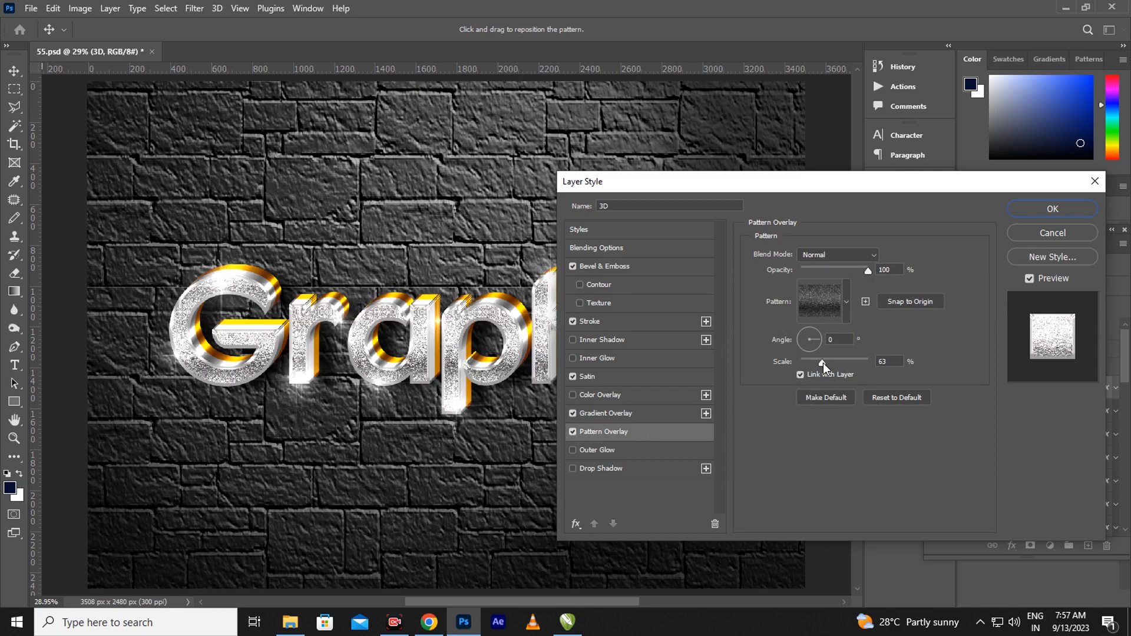
mouse_move(822, 363)
mouse_down()
mouse_move(812, 364)
mouse_move(822, 362)
mouse_up()
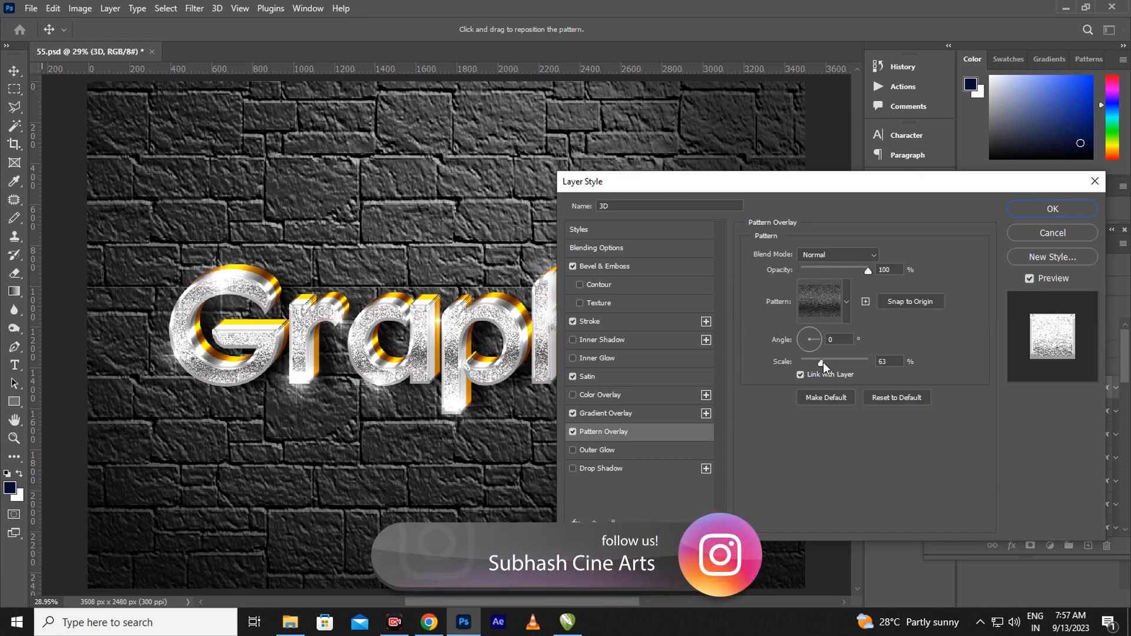
drag(822, 361, 827, 362)
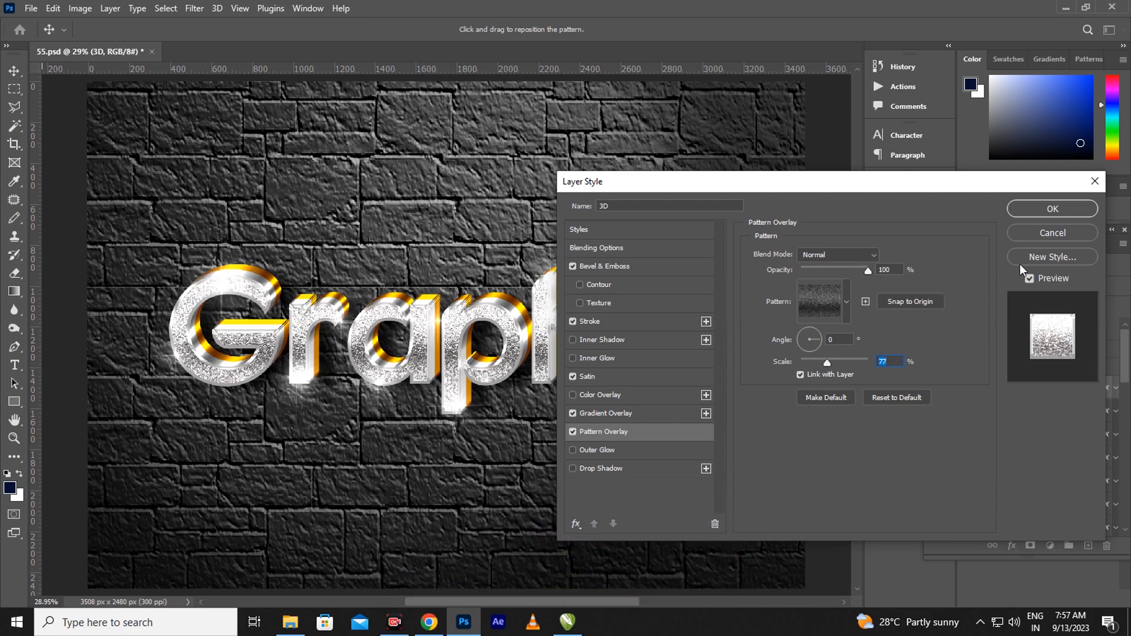
click(1054, 211)
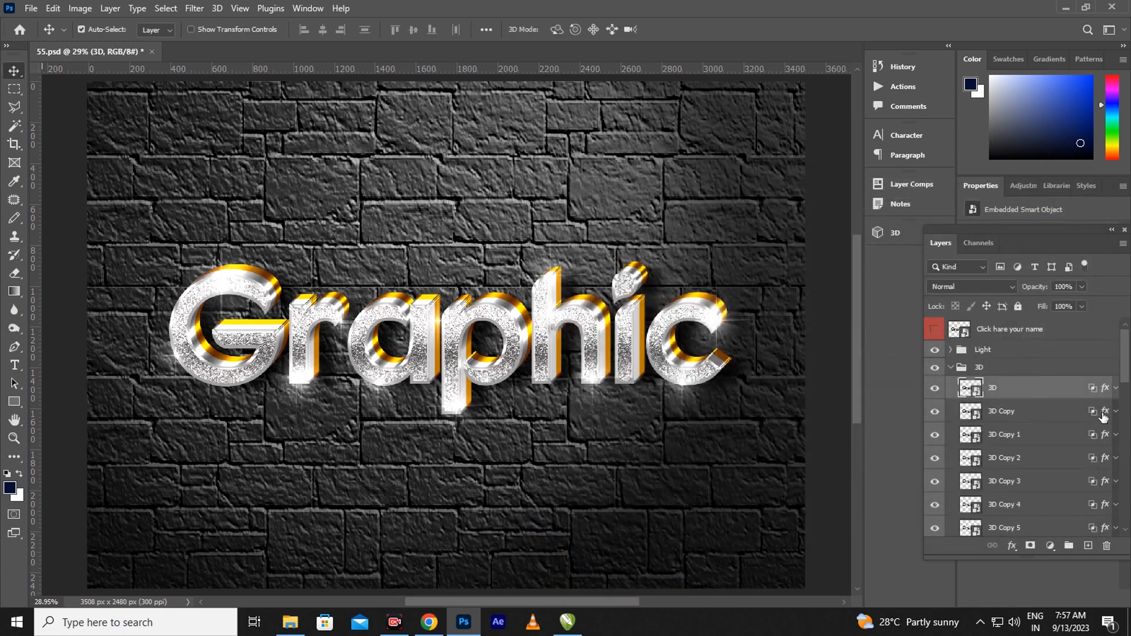
- Set the Bevel & Emboss size to 27 px and soften to 1 px in the 3D Copy layer's style
click(1102, 414)
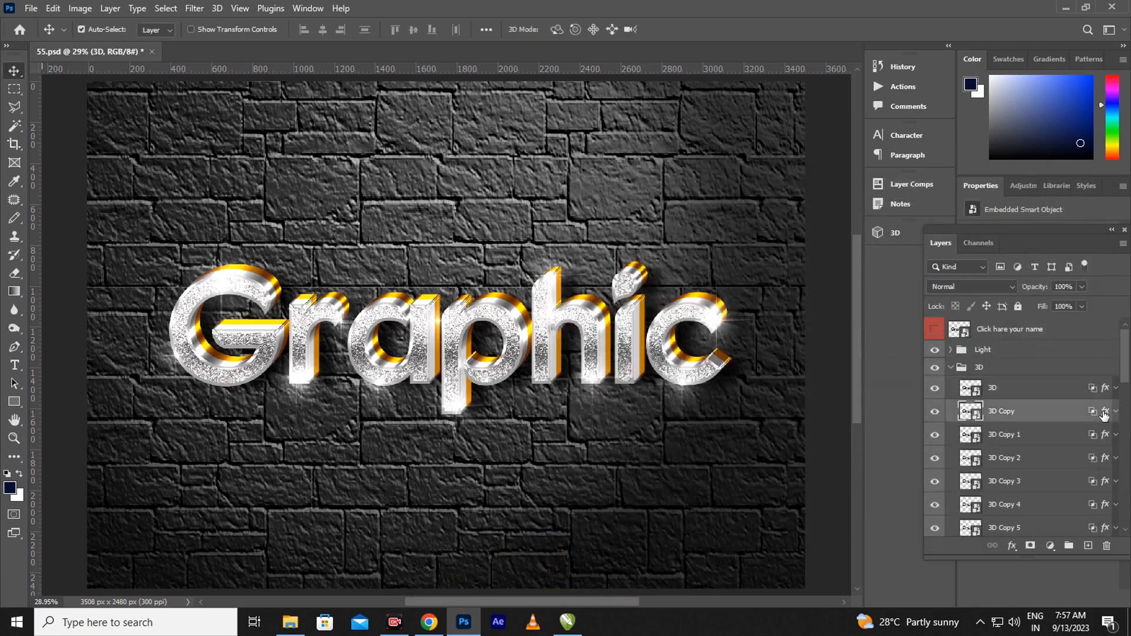
key(h)
double_click(1102, 414)
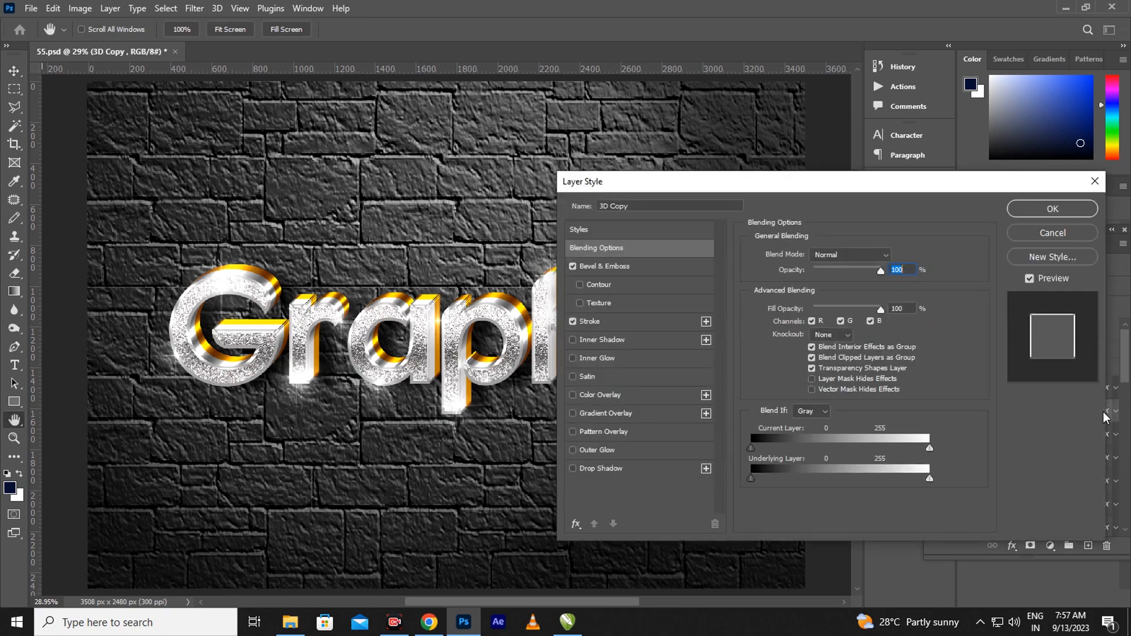
click(651, 272)
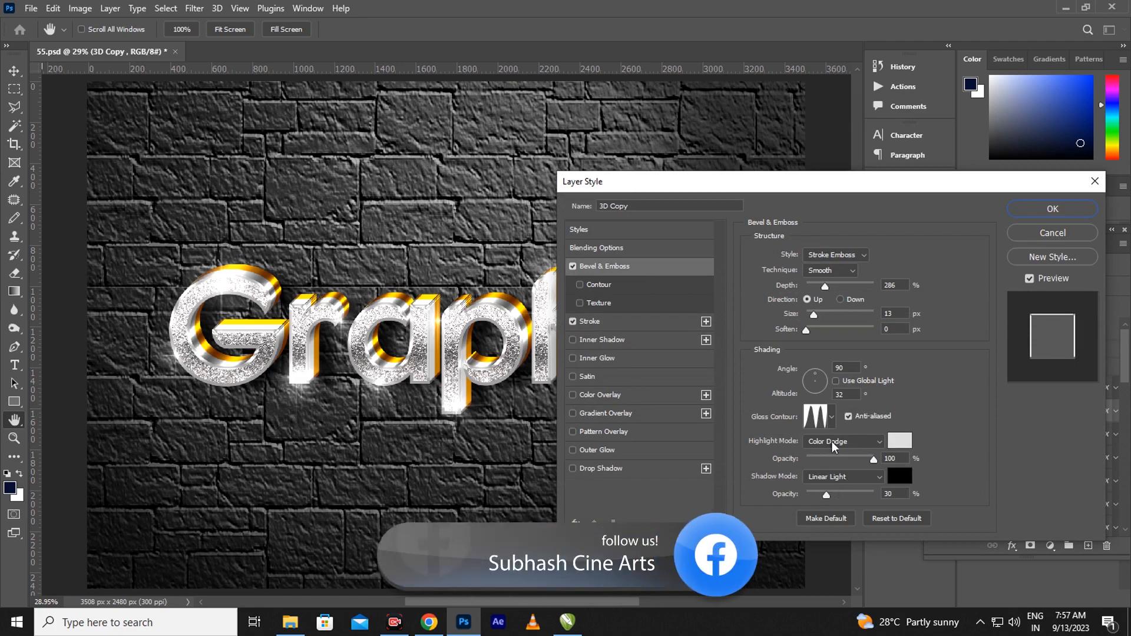
drag(813, 316, 810, 332)
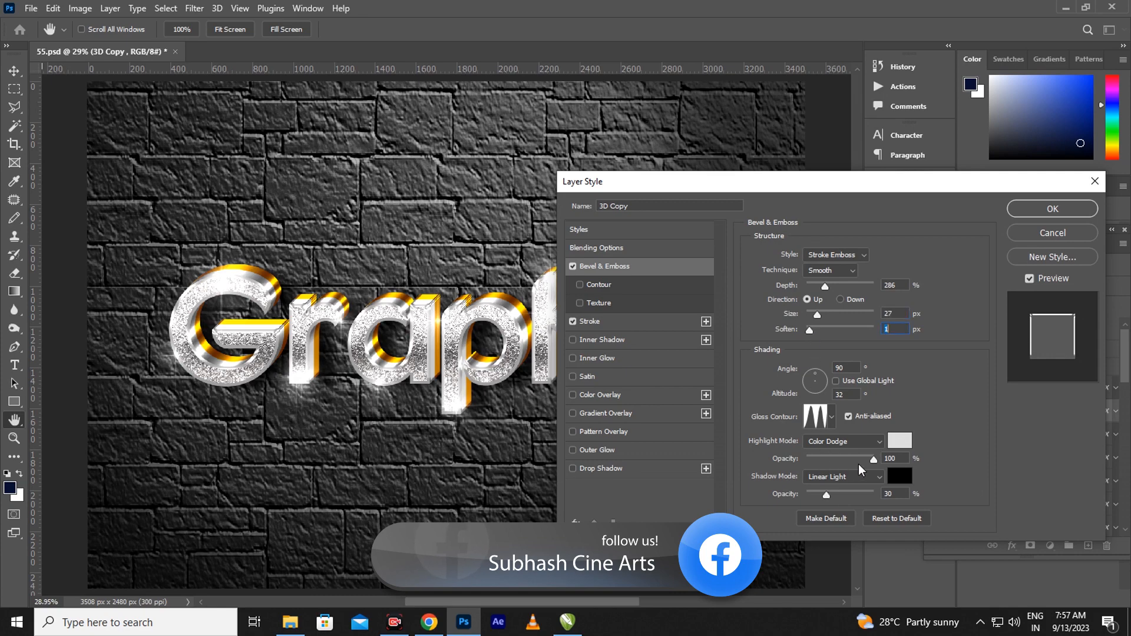
- Move the end colour stop of 3D Copy's Stroke gradient to location 97, recolour it #b8b4b4, and apply the layer style
click(626, 322)
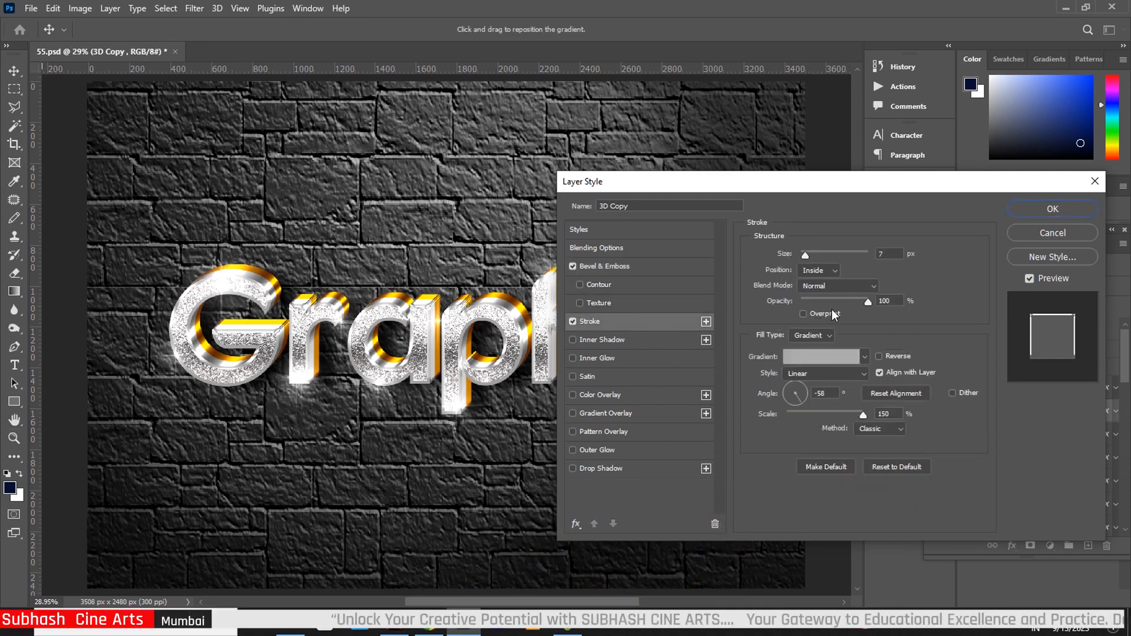
click(825, 355)
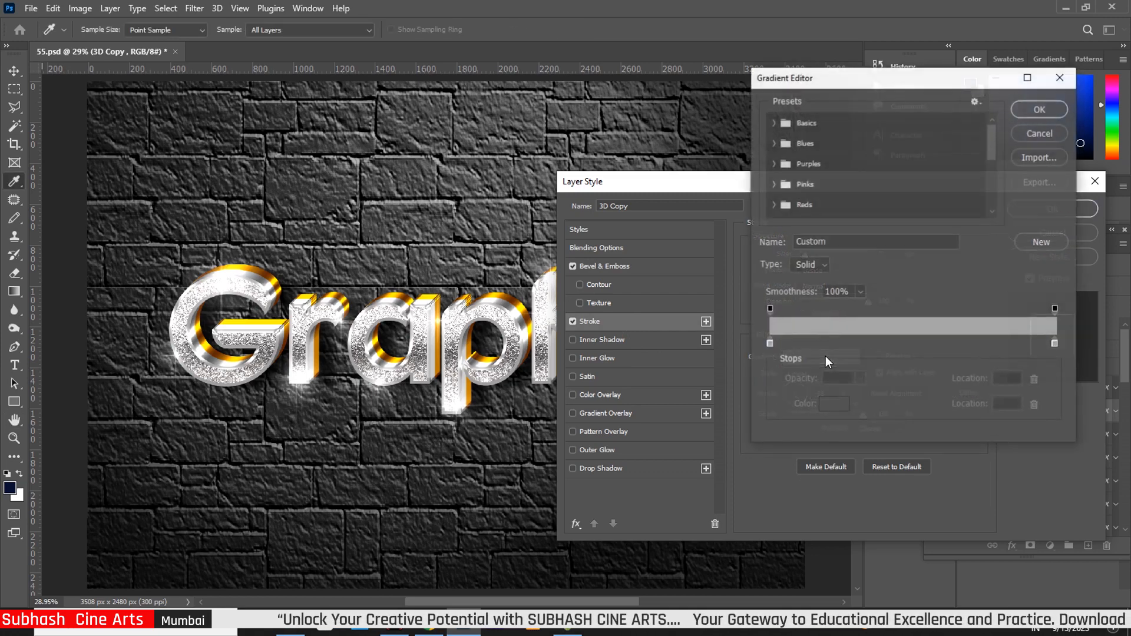
click(1054, 343)
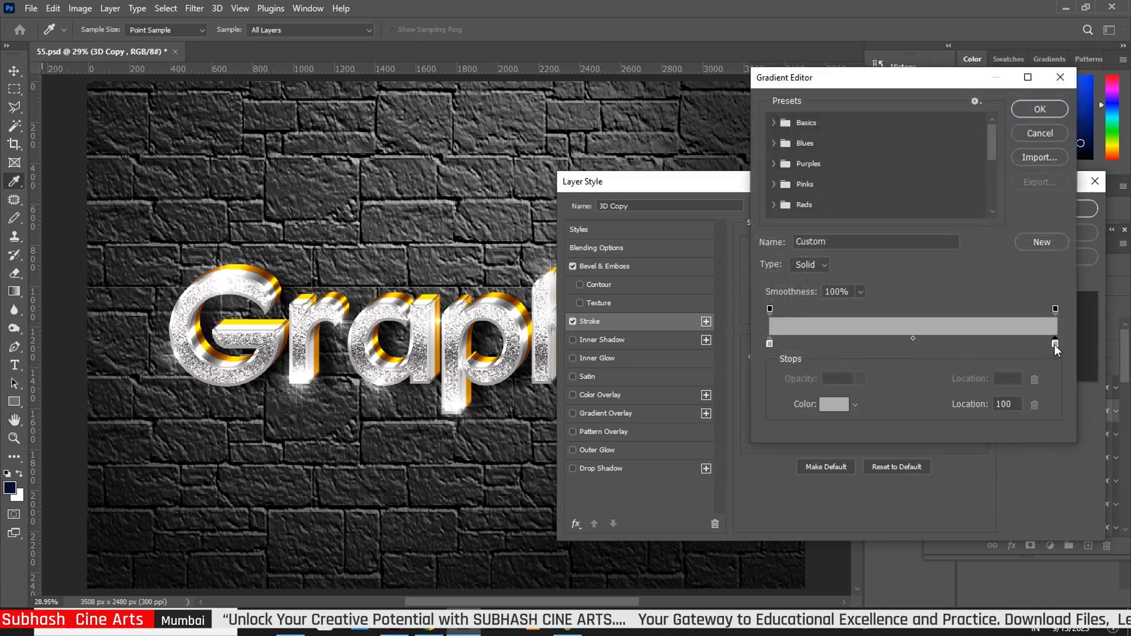
drag(1047, 344, 1046, 347)
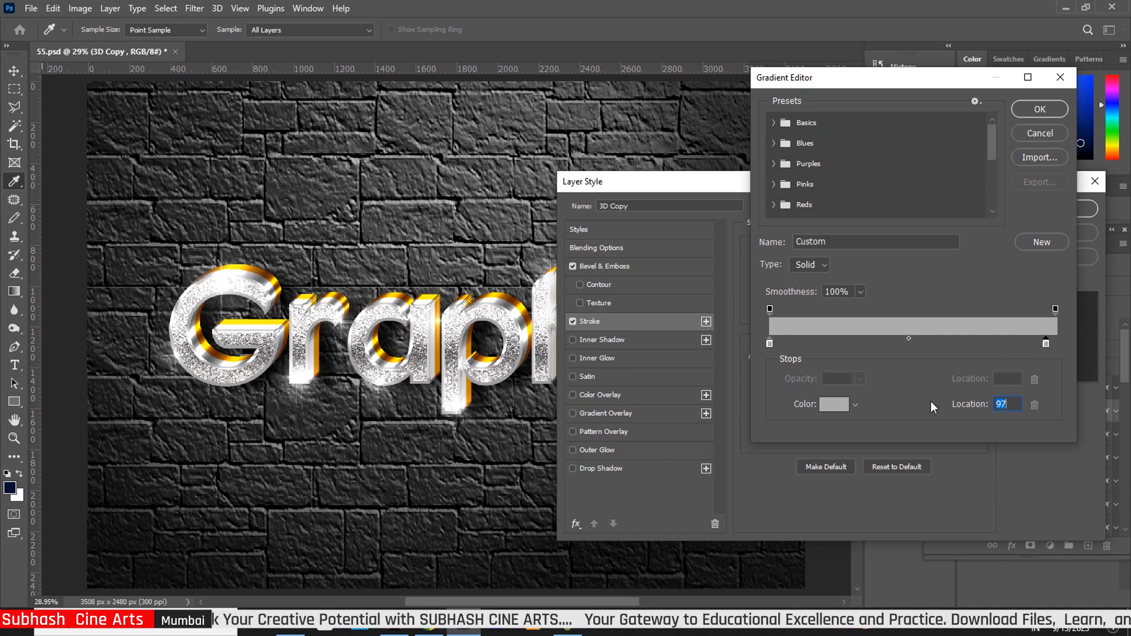
click(843, 401)
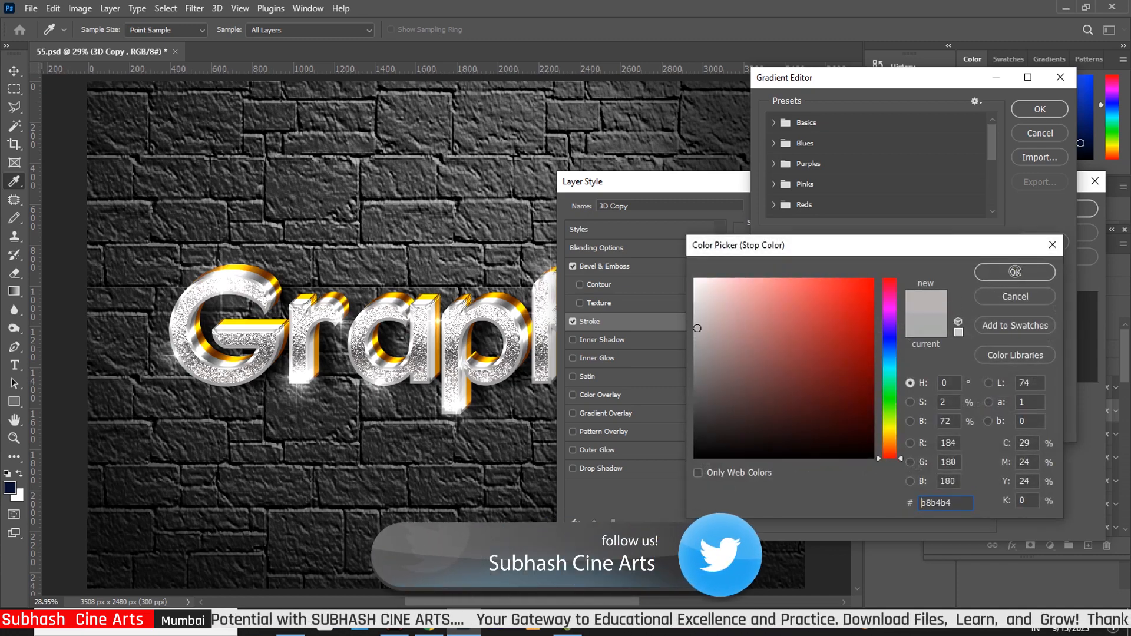
click(1014, 272)
click(1035, 115)
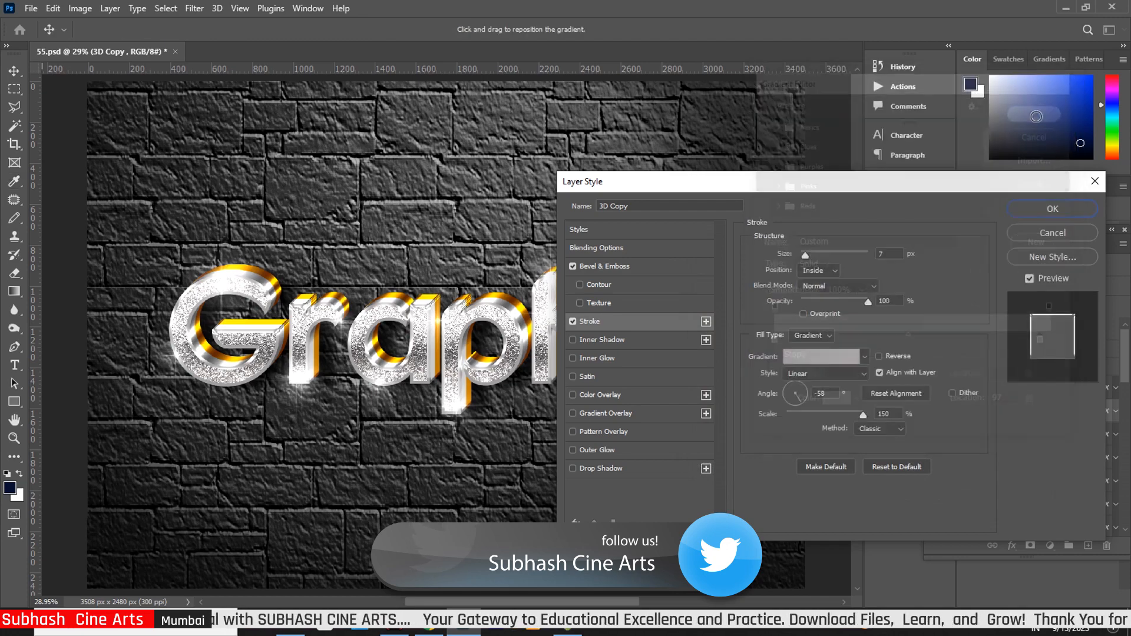
key(Return)
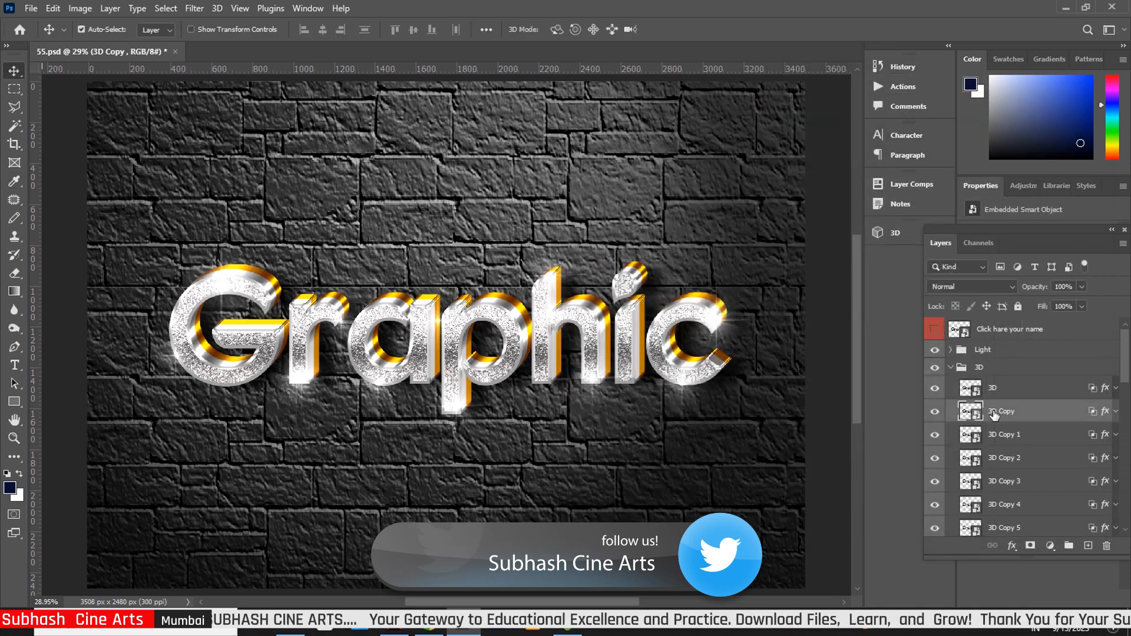
- Set the Bevel & Emboss size to 24 px and the Stroke size to 5 px on the 3D Copy 1 layer
key(h)
double_click(1102, 436)
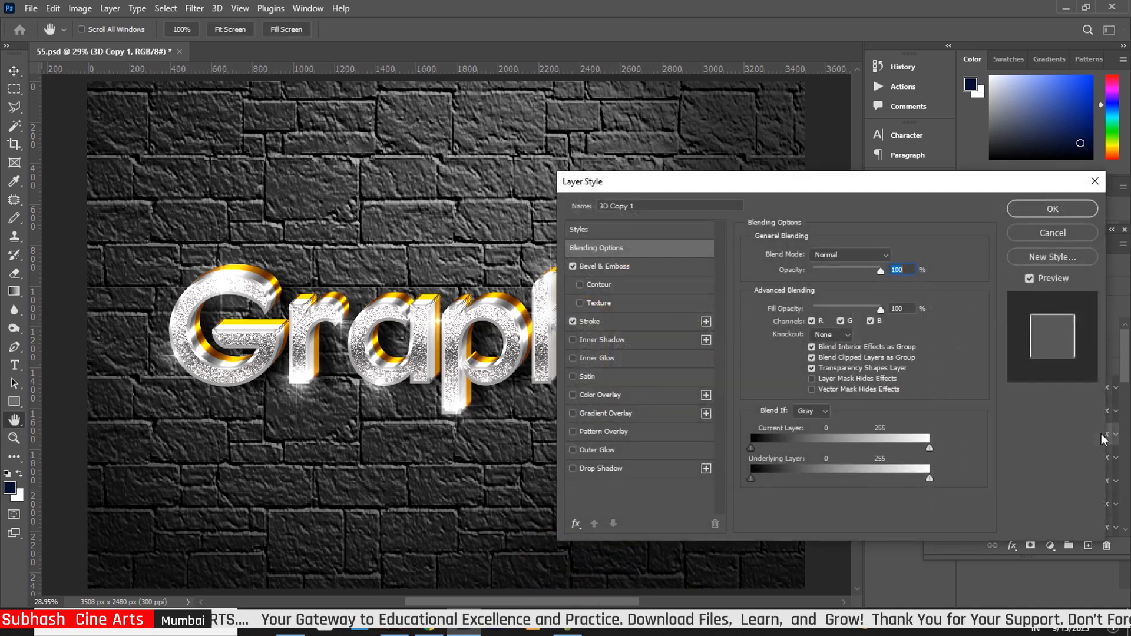
click(630, 266)
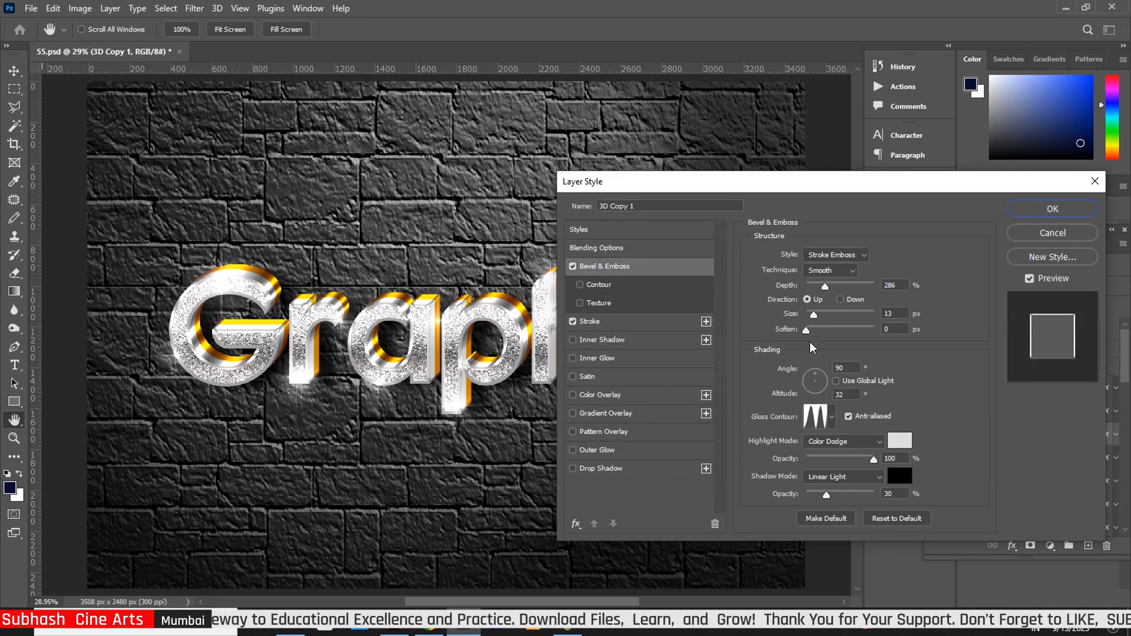
drag(814, 318, 822, 319)
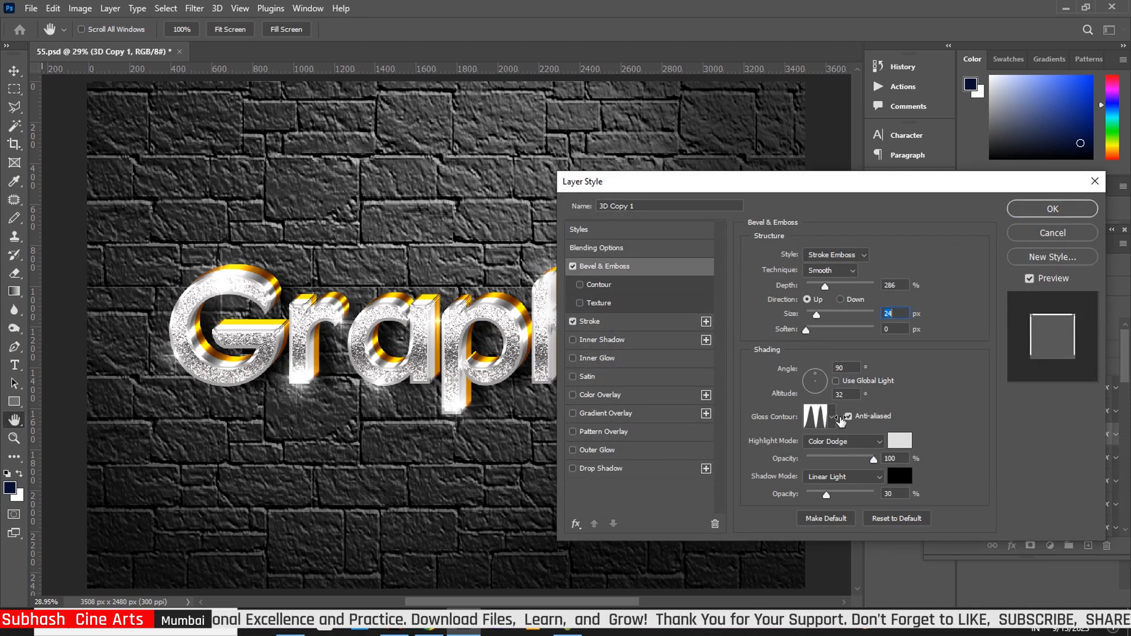
click(615, 321)
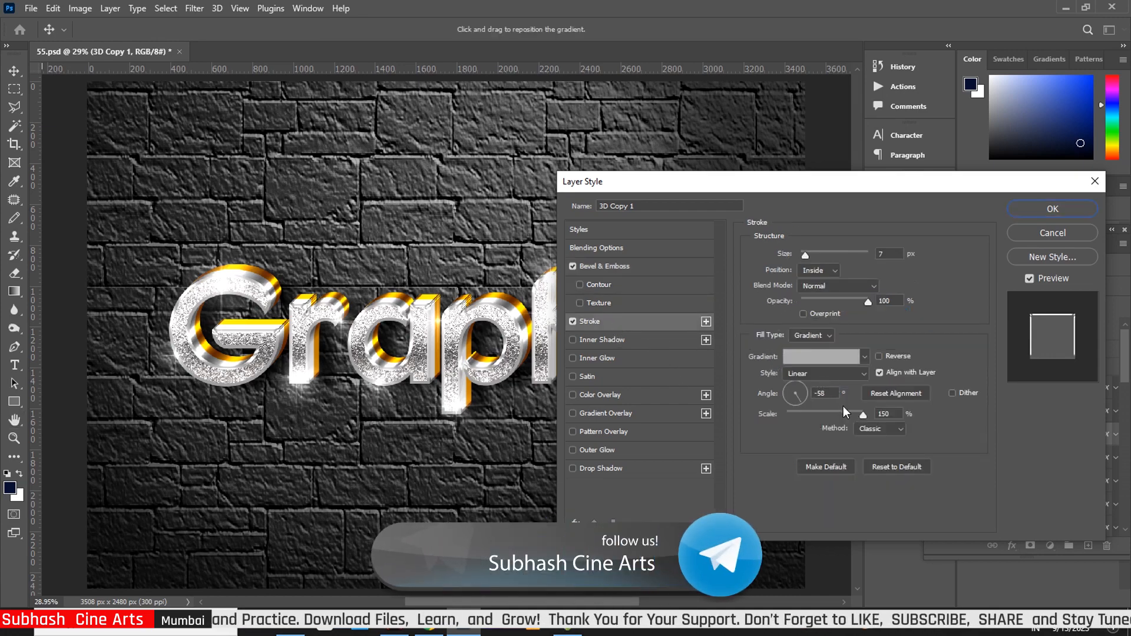
drag(807, 255, 804, 255)
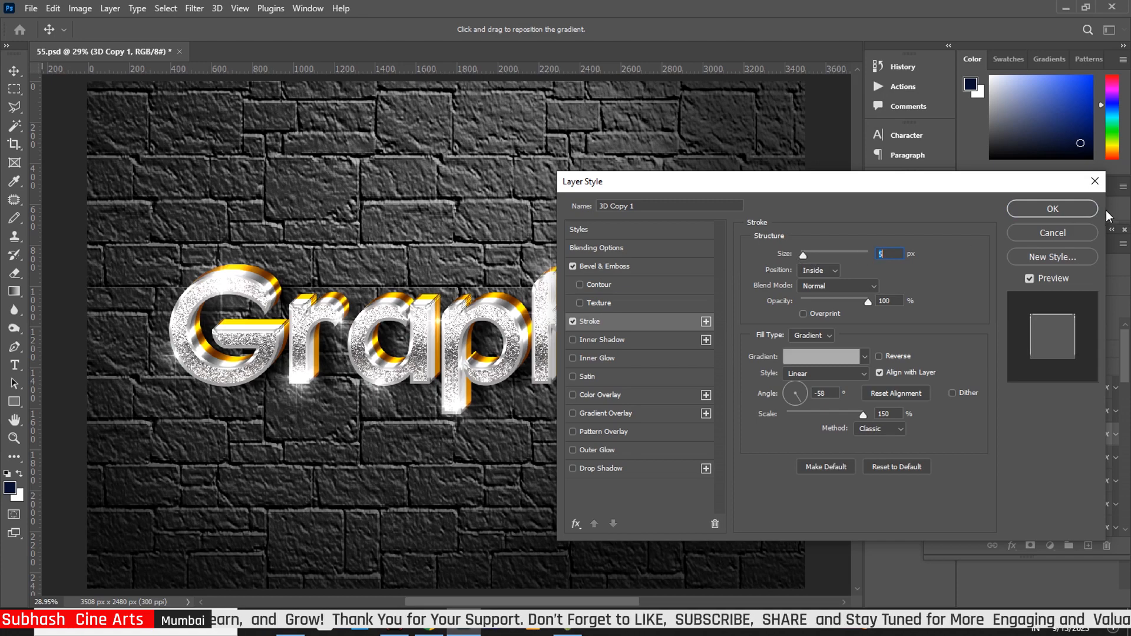
click(1052, 208)
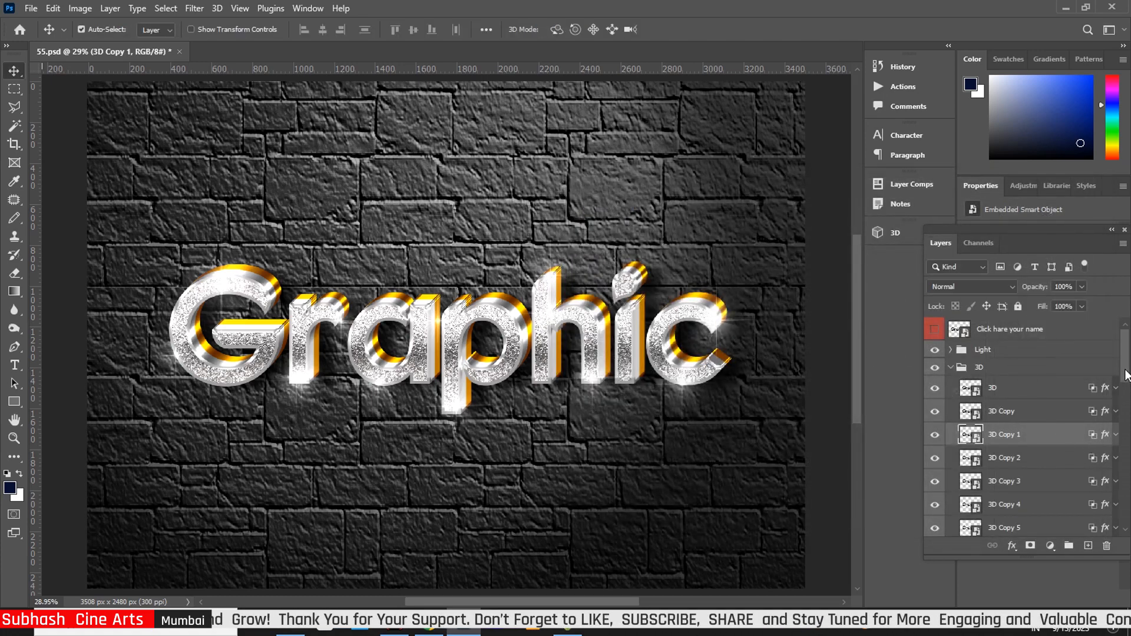
- Set the Bevel & Emboss size to 24 px in the 3D Copy 2 layer's style
drag(1127, 370, 1128, 394)
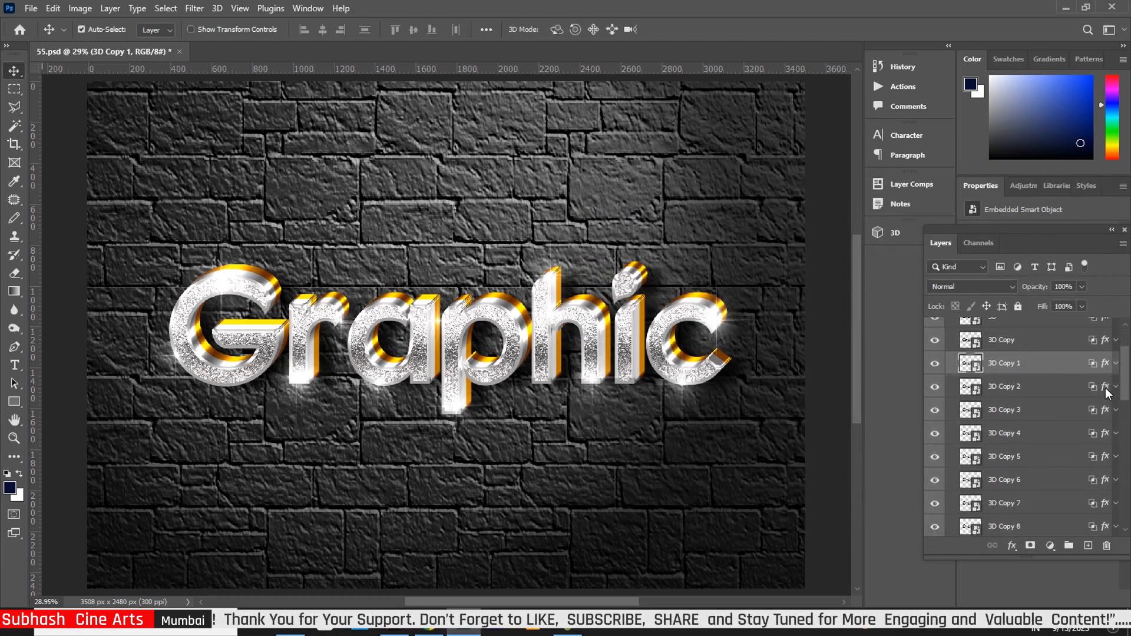
click(1103, 388)
key(h)
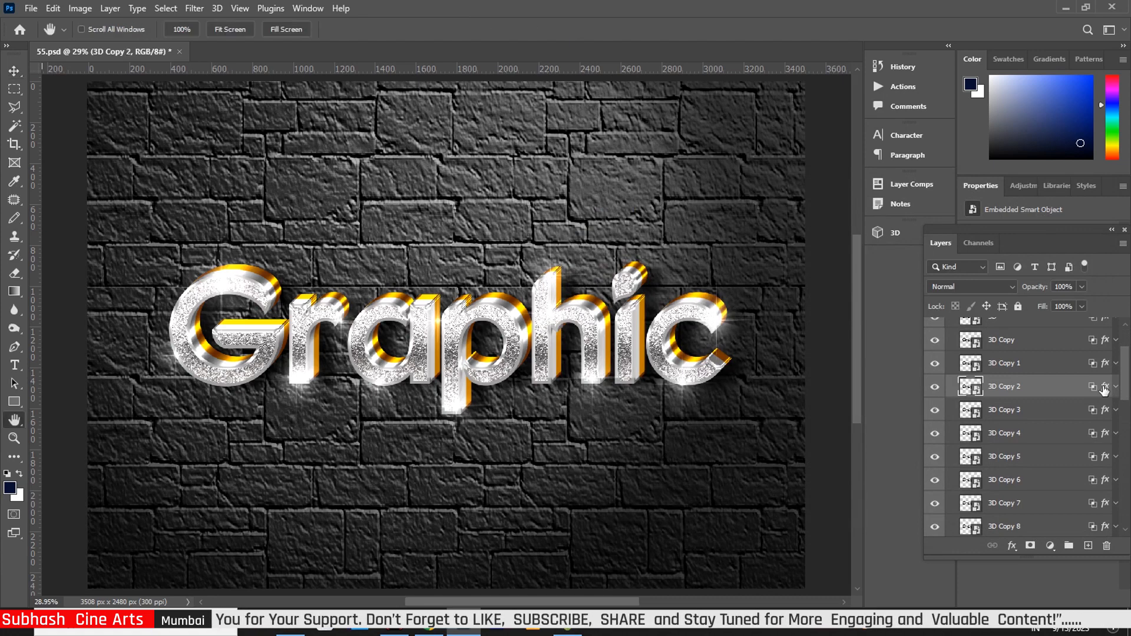
double_click(1103, 388)
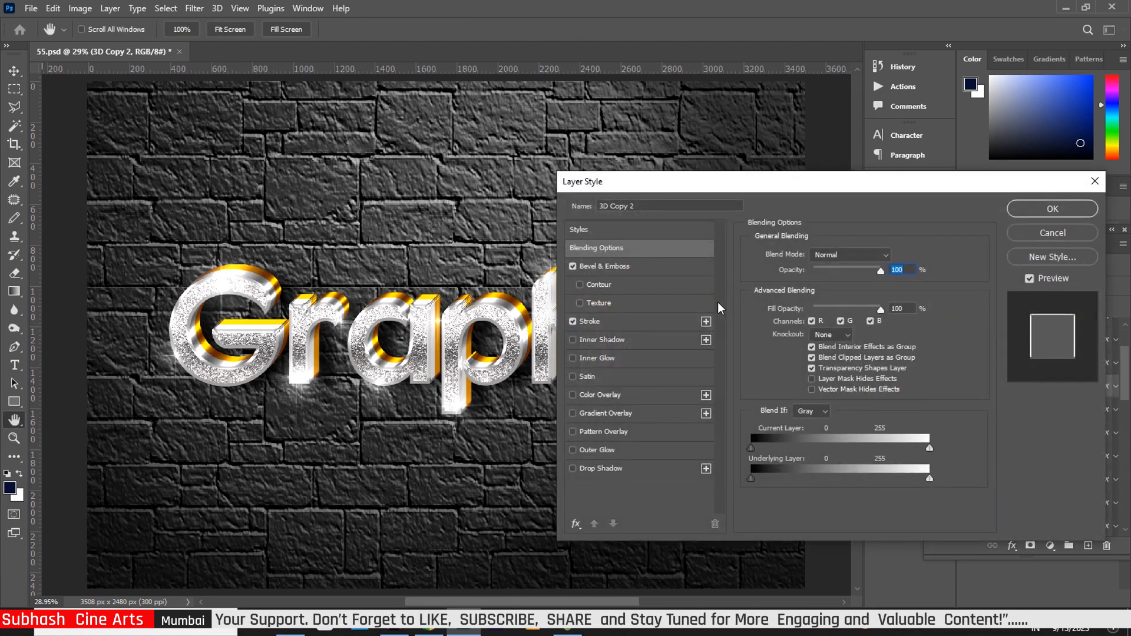
click(633, 267)
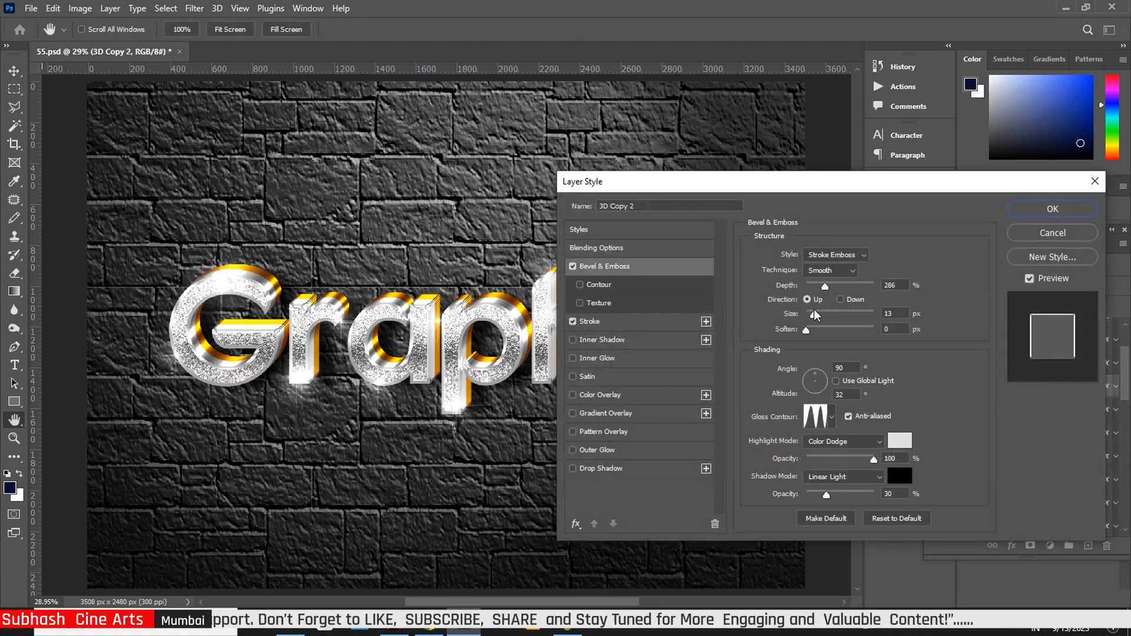
drag(815, 318, 818, 318)
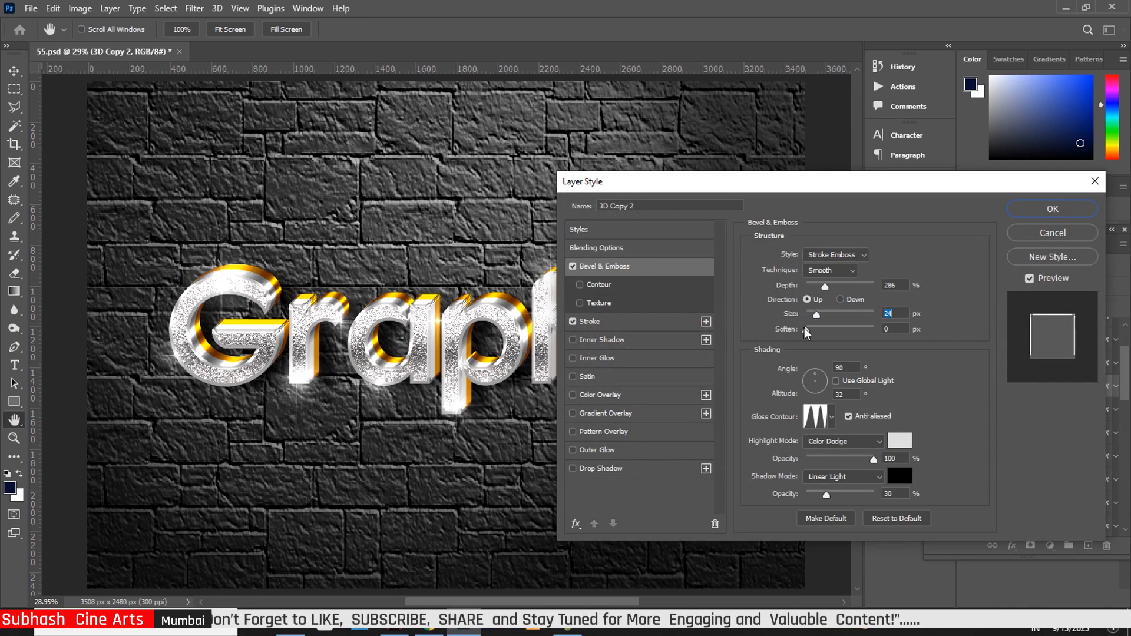
- Recolour the end stop of 3D Copy 2's Stroke gradient to a slightly lighter grey and apply the layer style
click(627, 321)
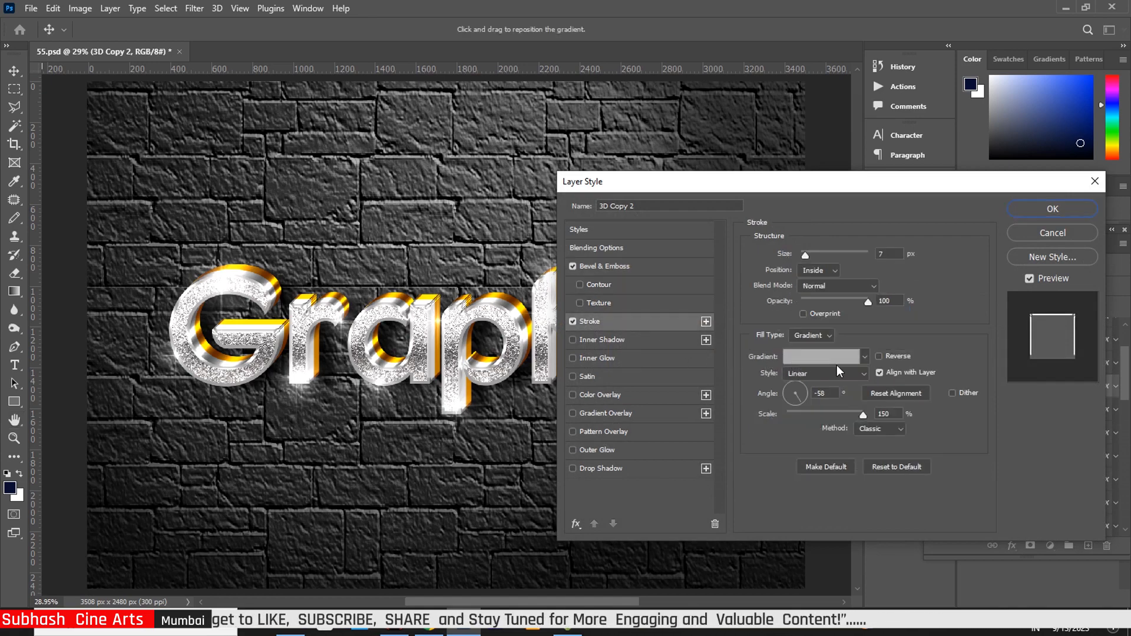
click(846, 359)
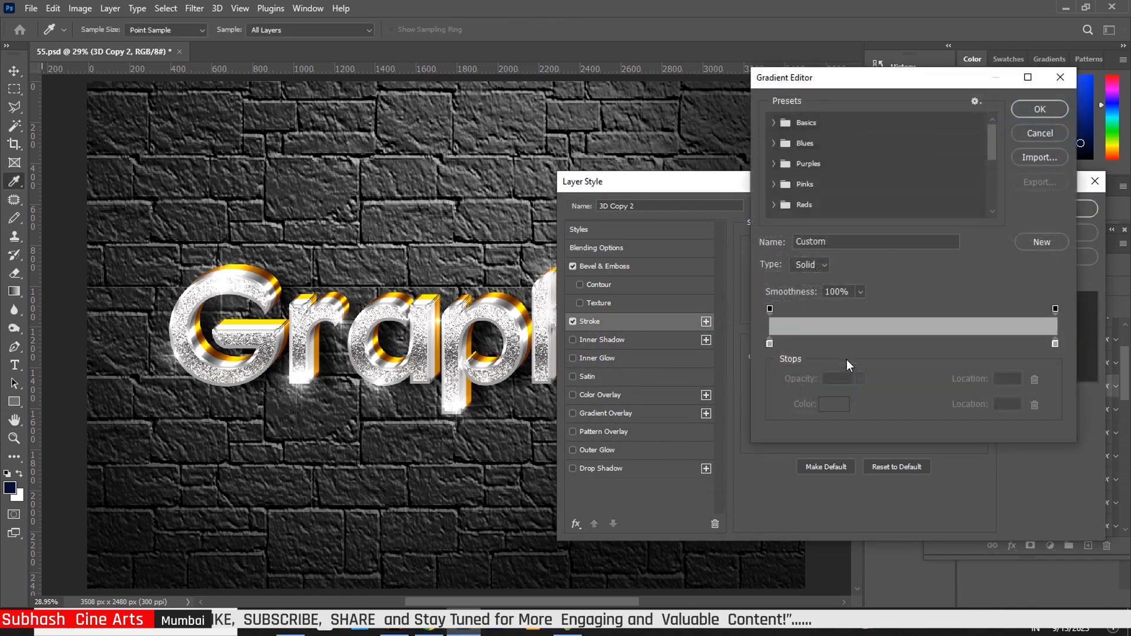
click(1055, 344)
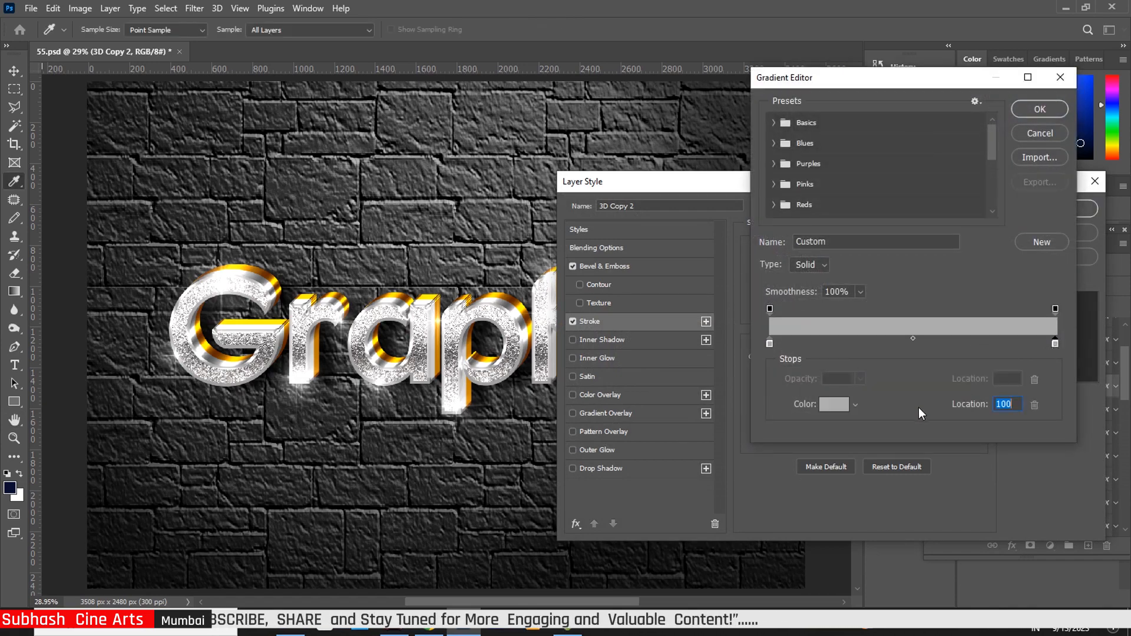
click(846, 403)
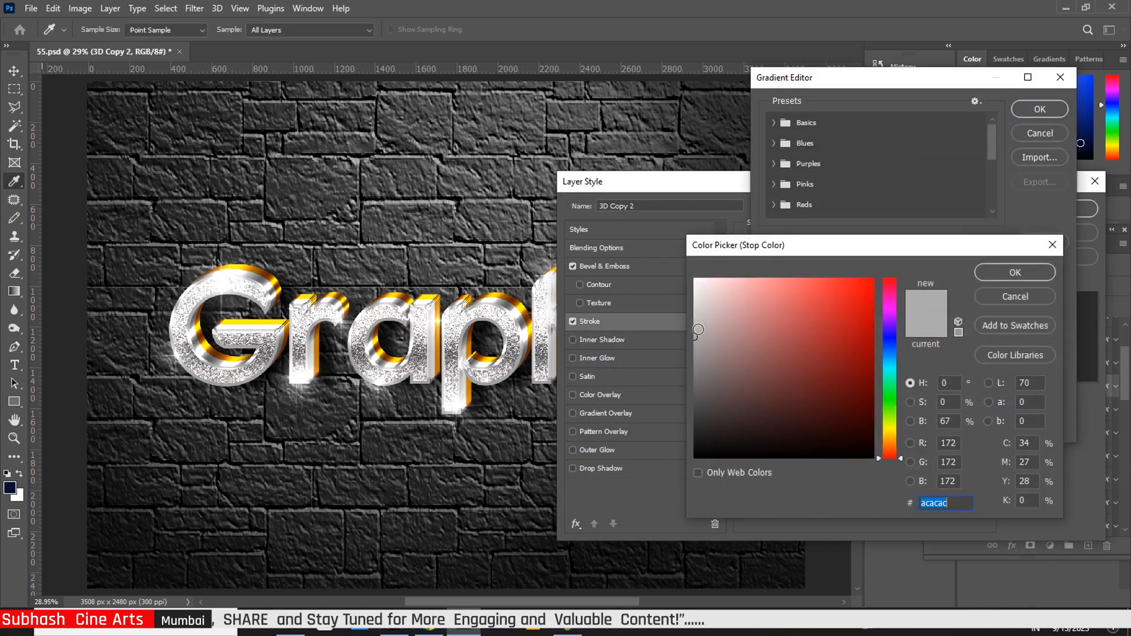
click(1042, 273)
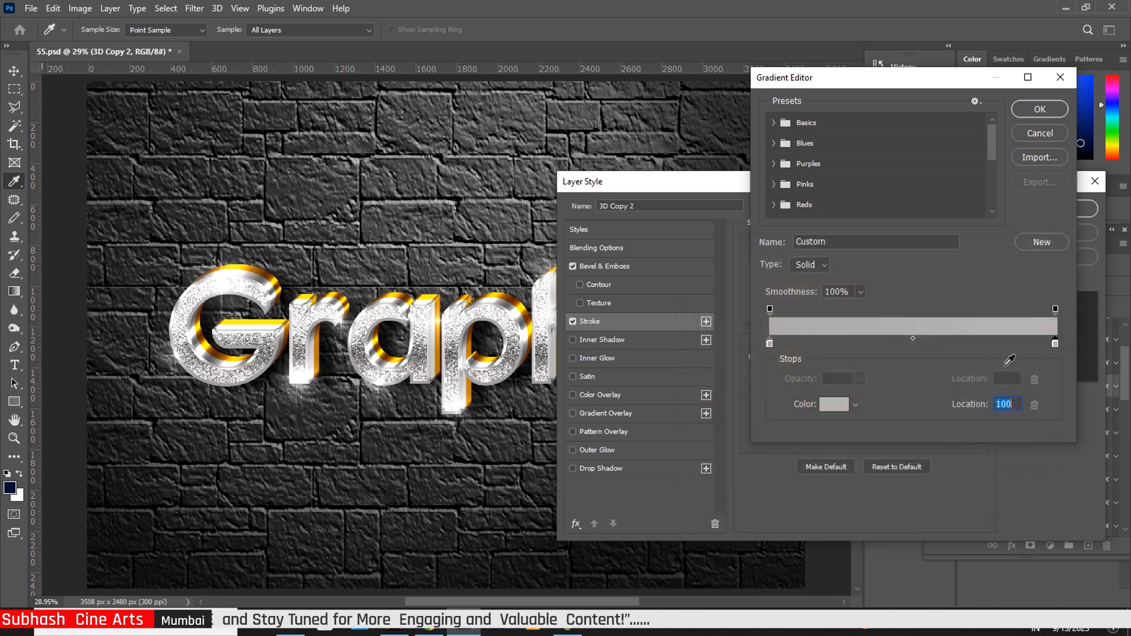
click(1039, 109)
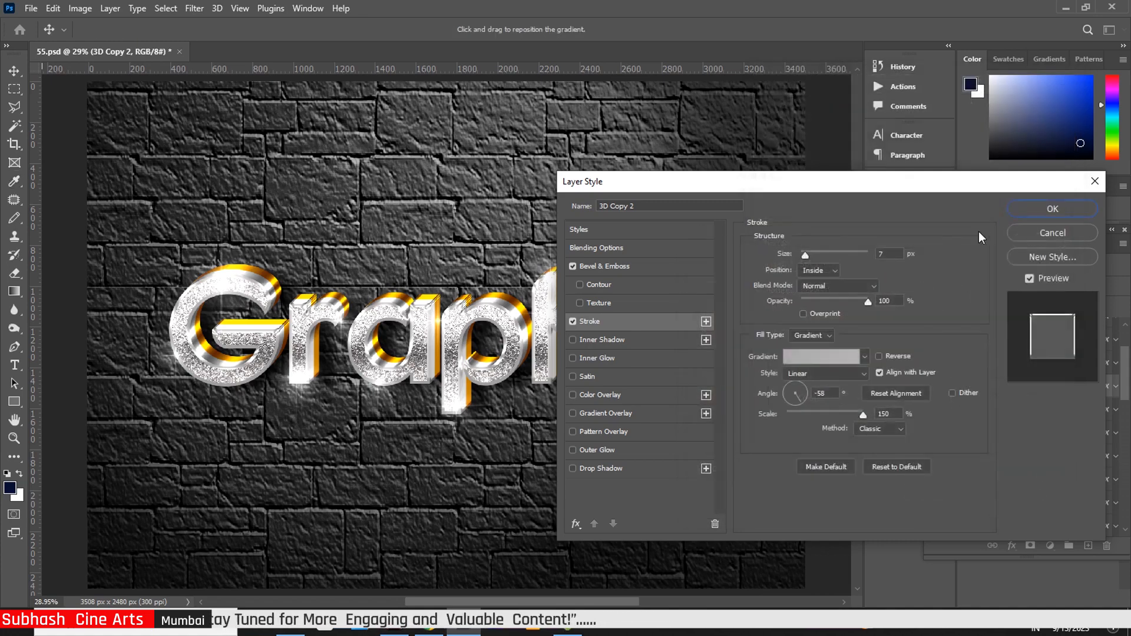
click(1054, 209)
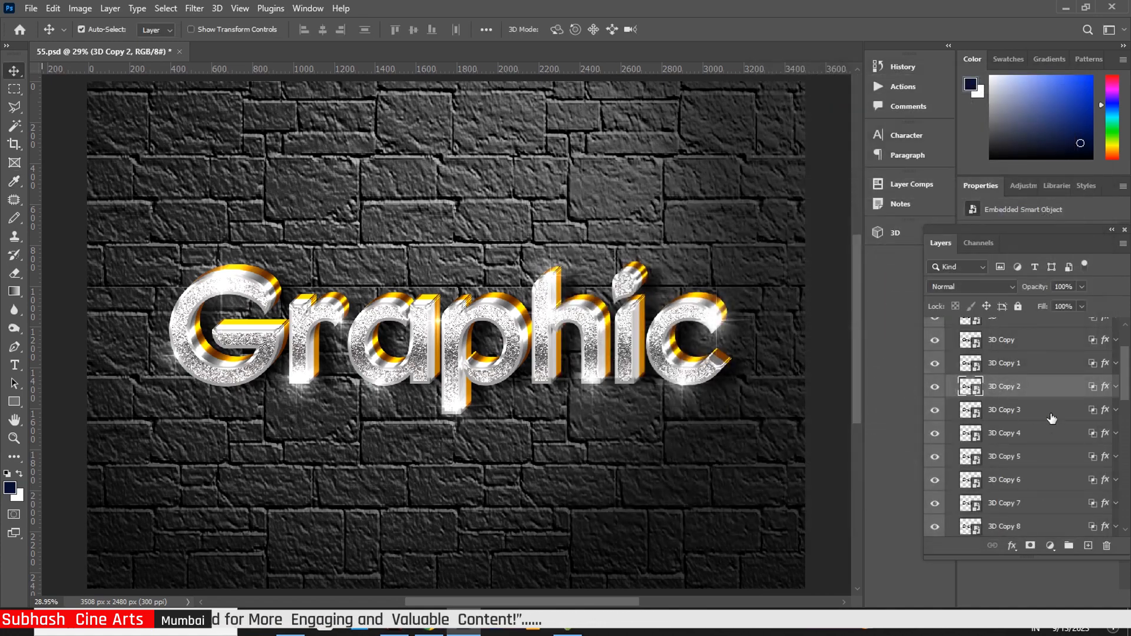
- Set the Bevel & Emboss size to 27 px and the Stroke gradient scale to 145% on the 3D Copy 3 layer
click(1102, 413)
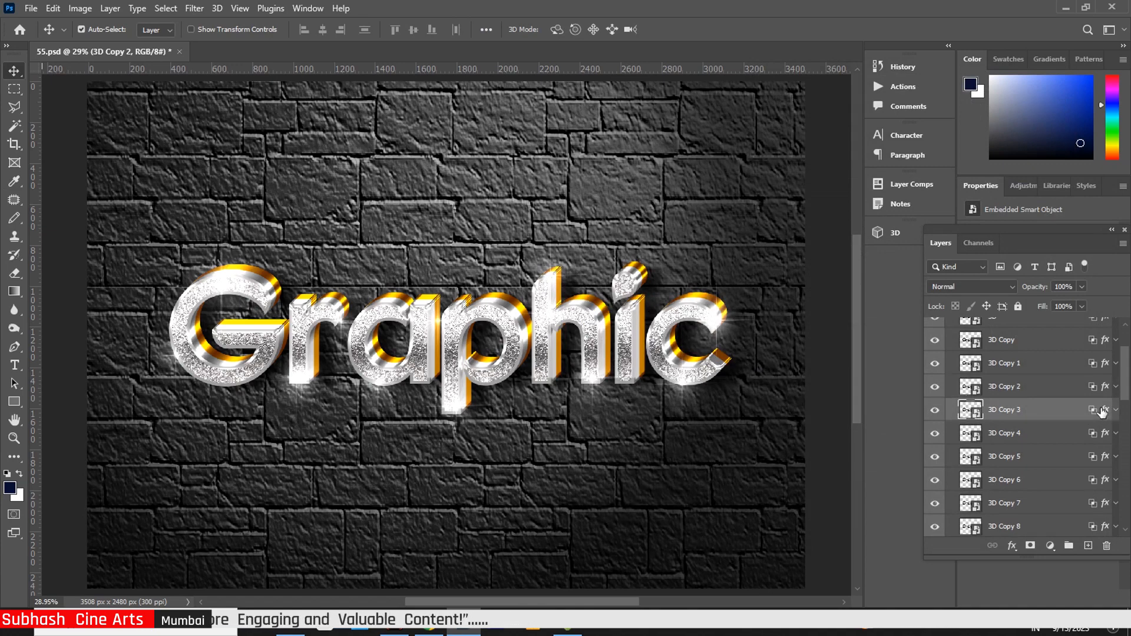
key(h)
double_click(1102, 412)
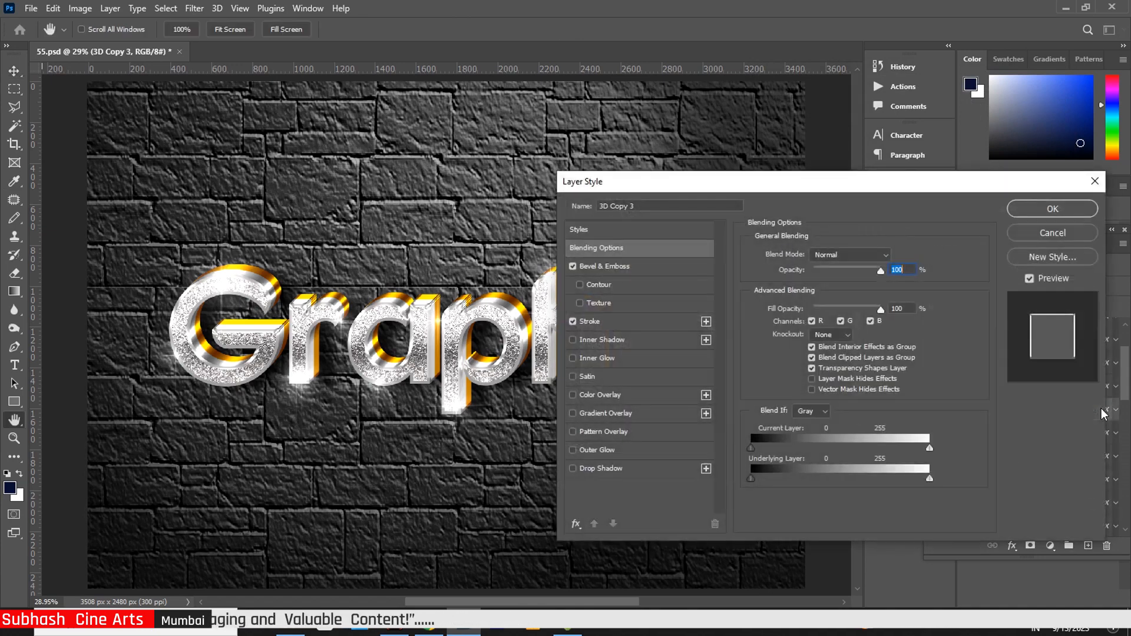
click(651, 269)
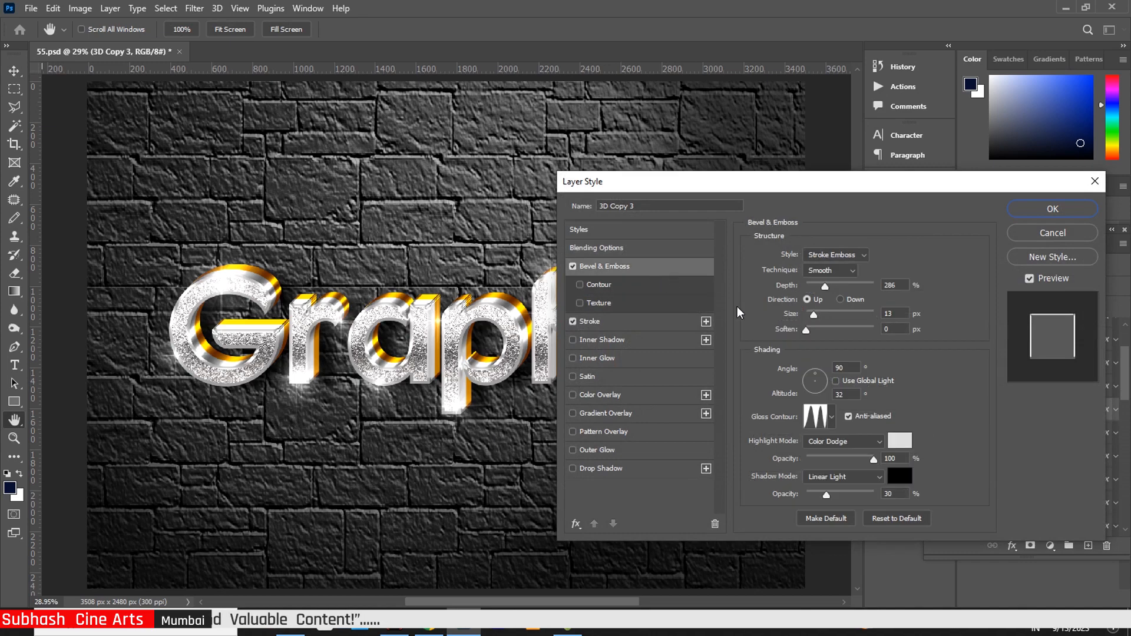
drag(815, 319, 818, 315)
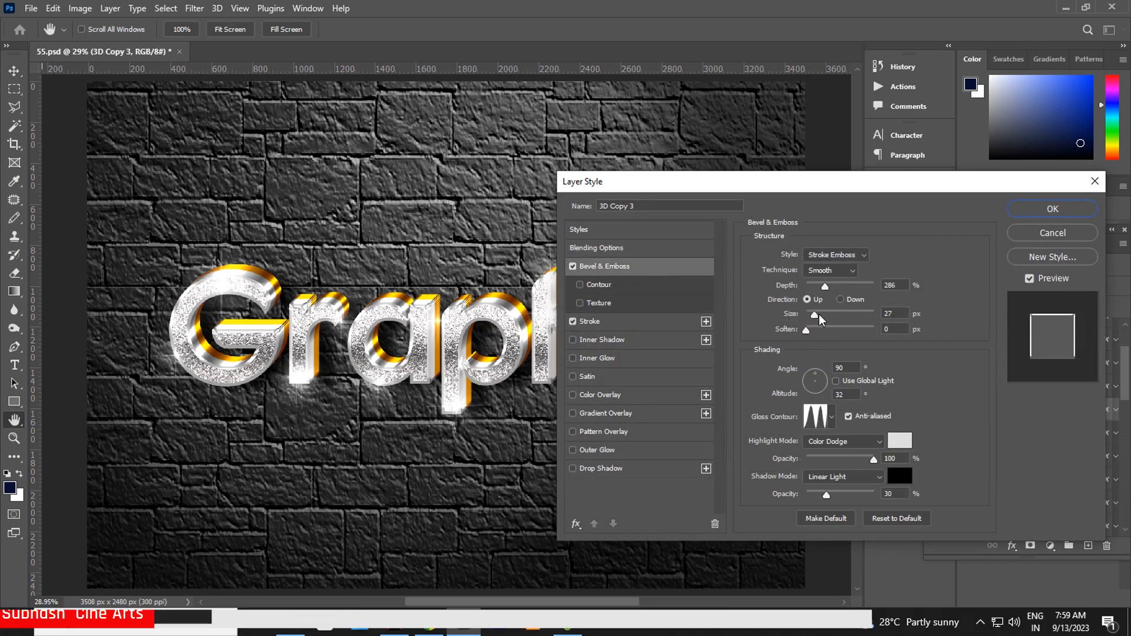
click(622, 324)
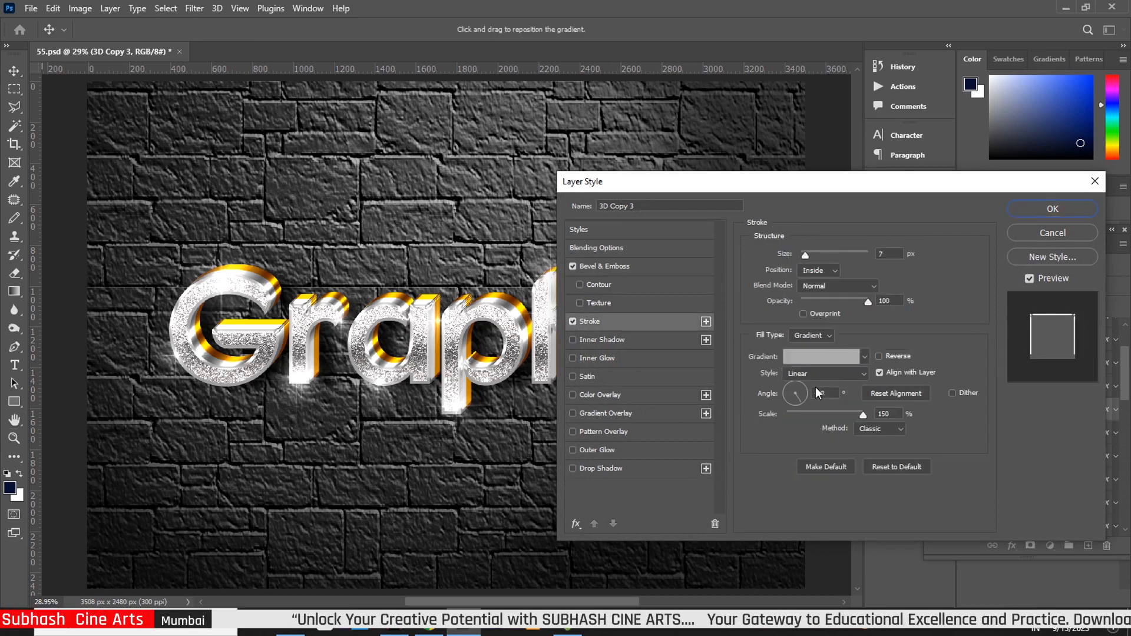
drag(862, 413, 859, 414)
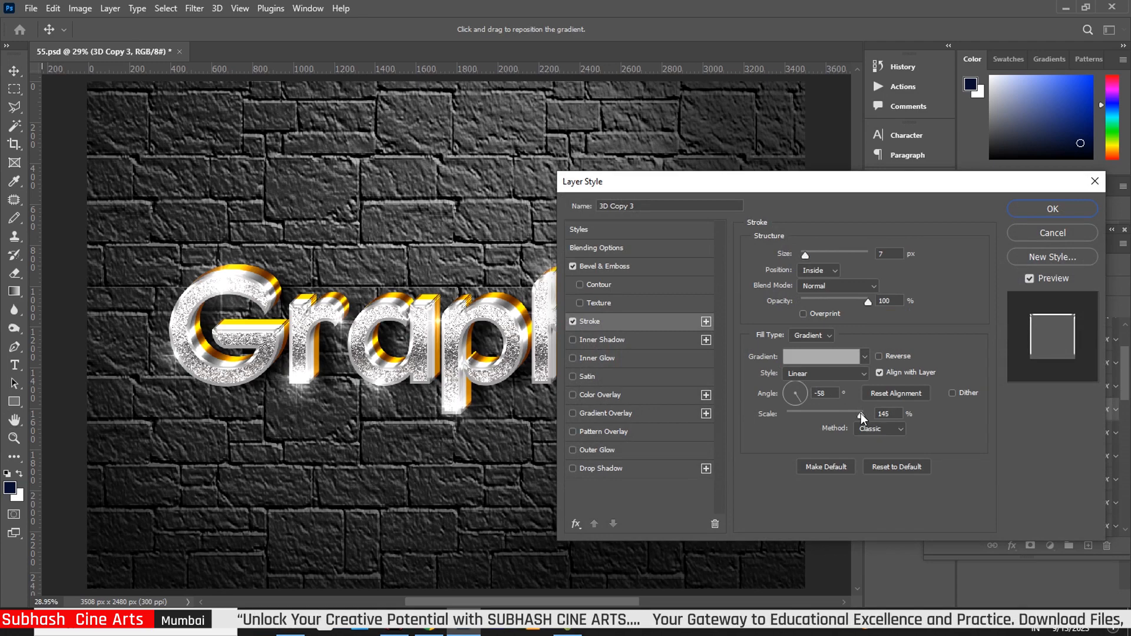
click(1047, 210)
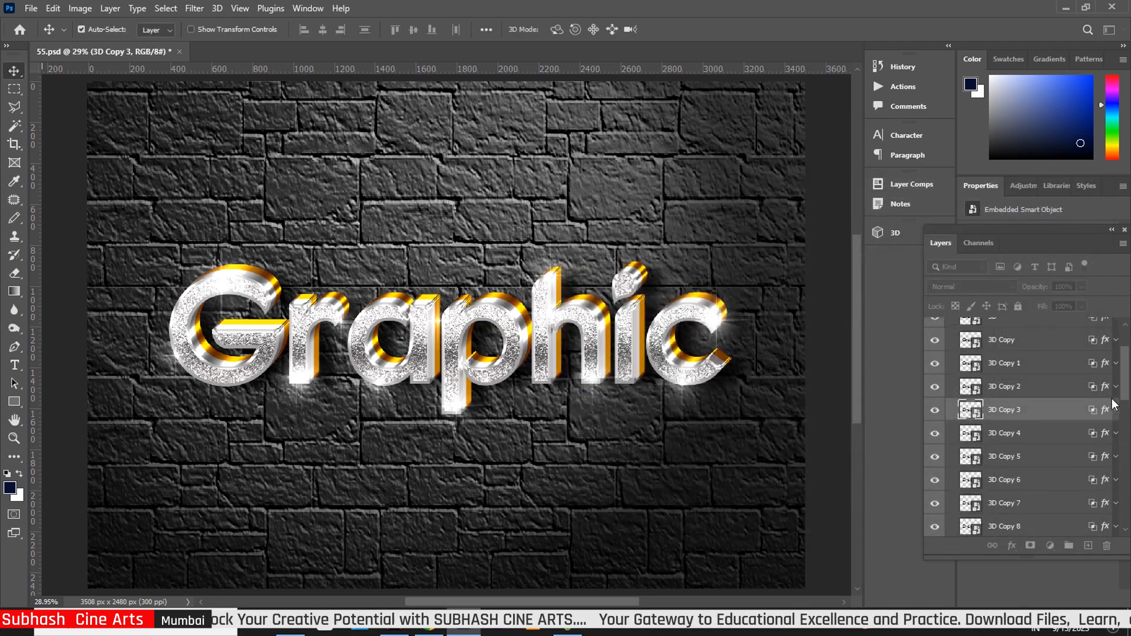
drag(1126, 374, 1127, 358)
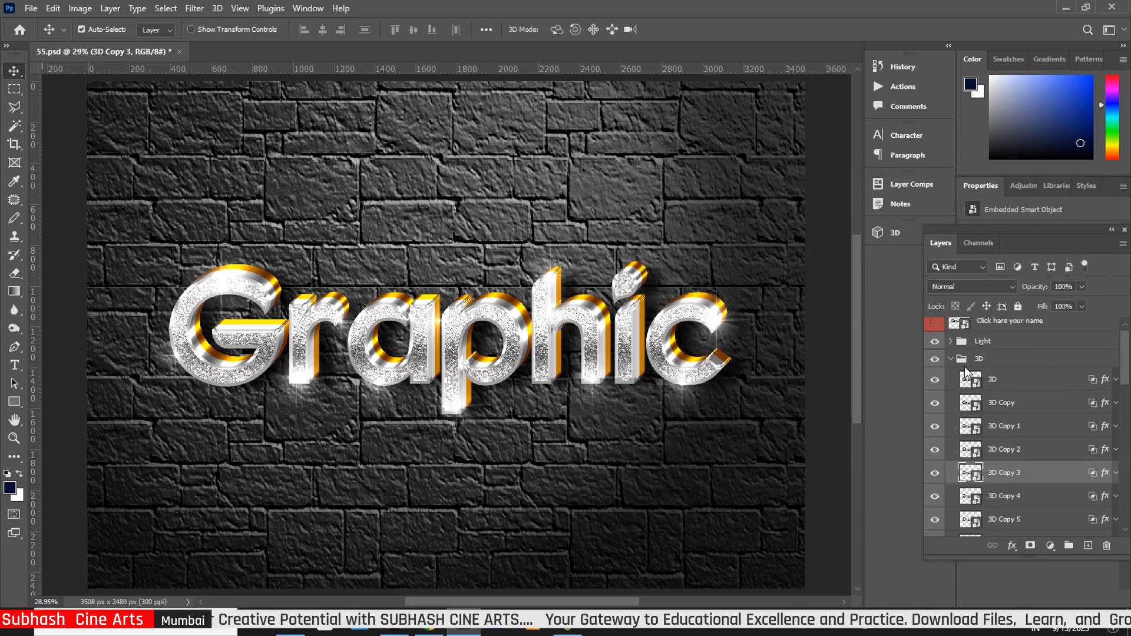
click(949, 358)
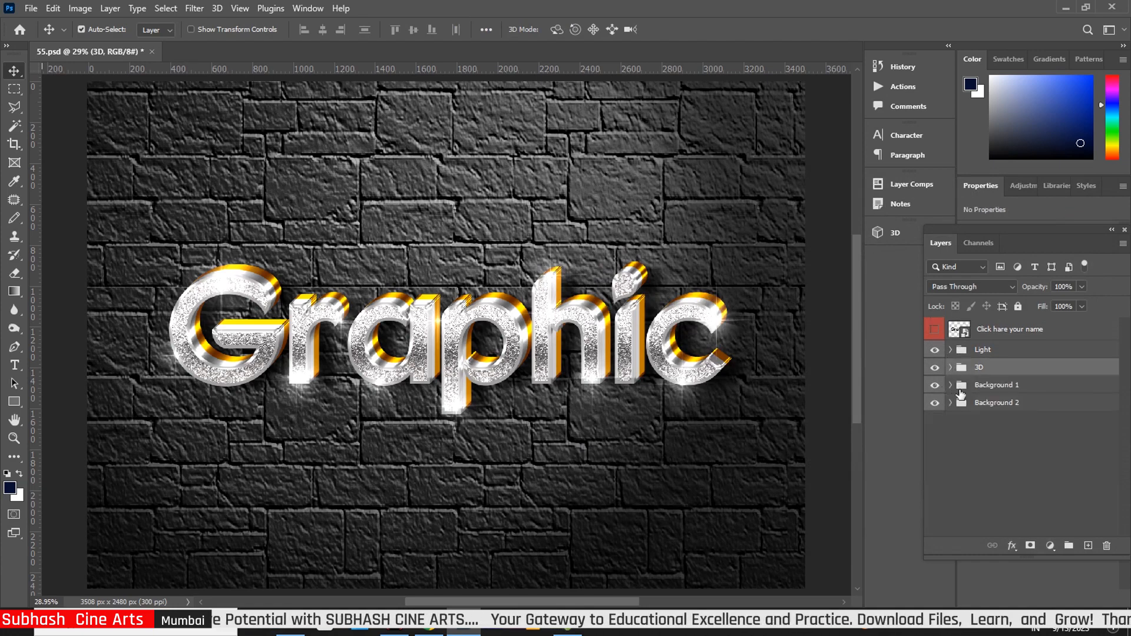
click(950, 367)
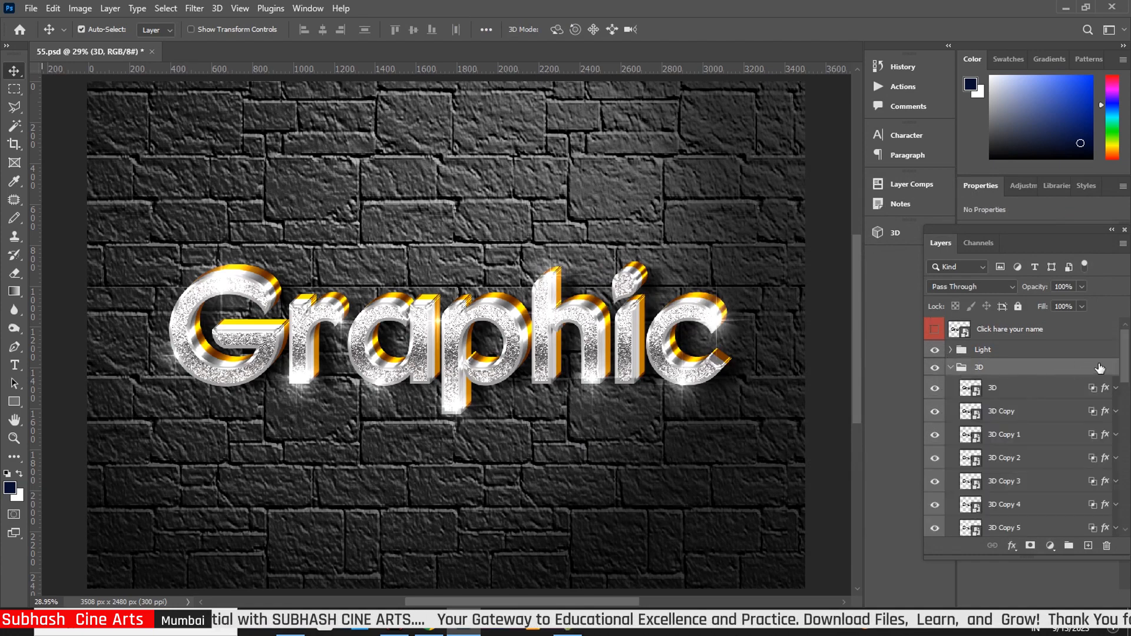
- Set the Bevel & Emboss size to 18 px in the 3D Copy 14 layer's style
drag(1127, 358, 1126, 439)
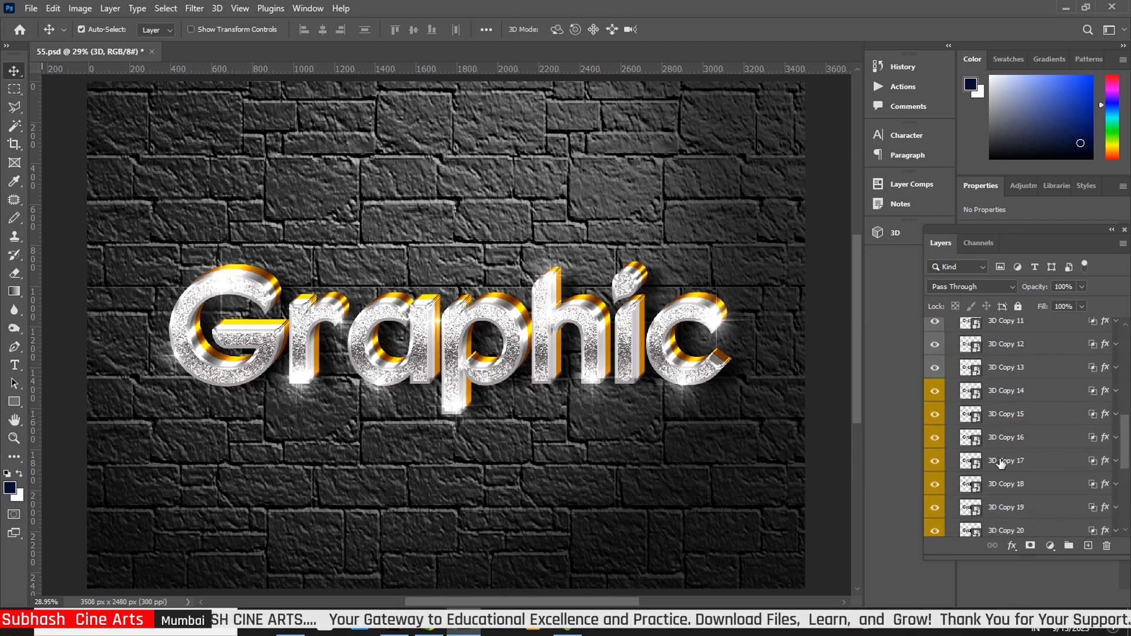
click(1105, 393)
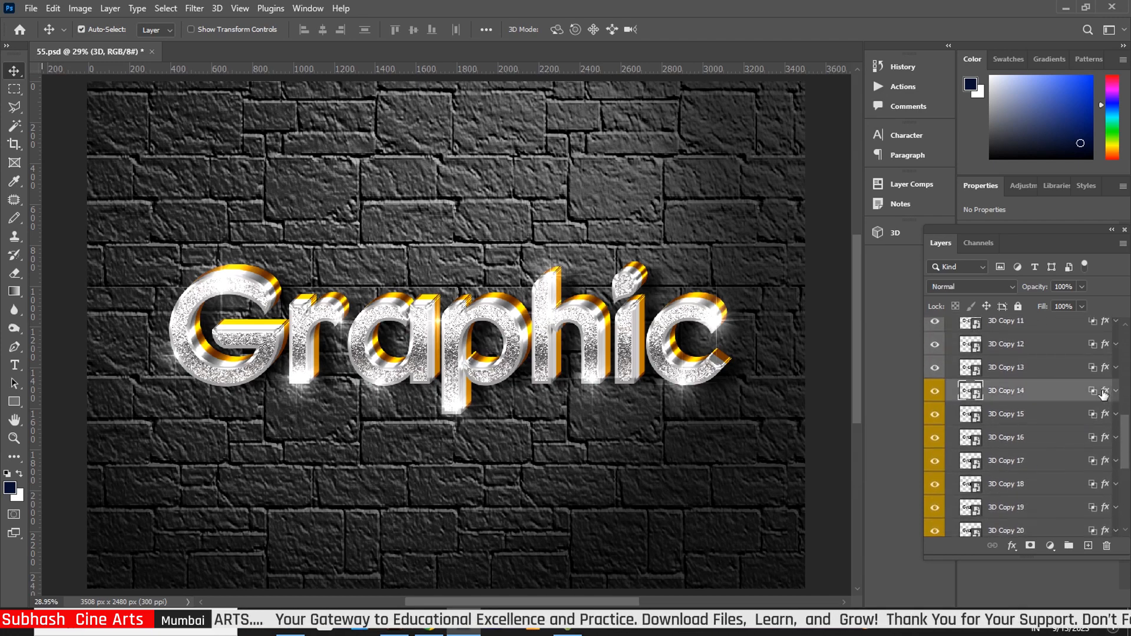
key(h)
double_click(1104, 392)
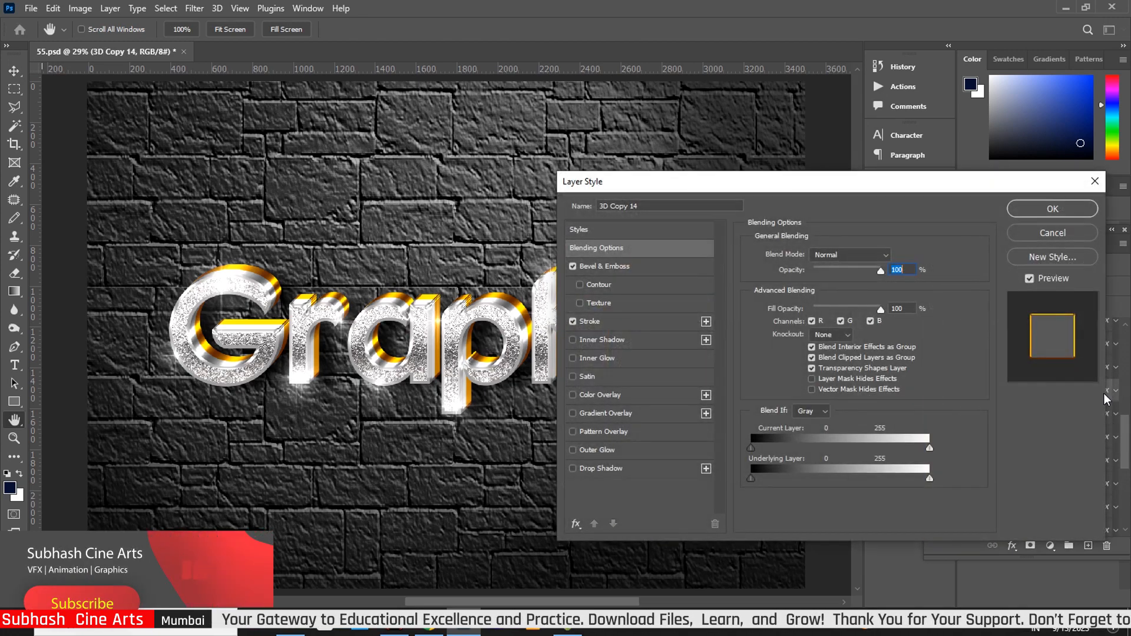
click(627, 267)
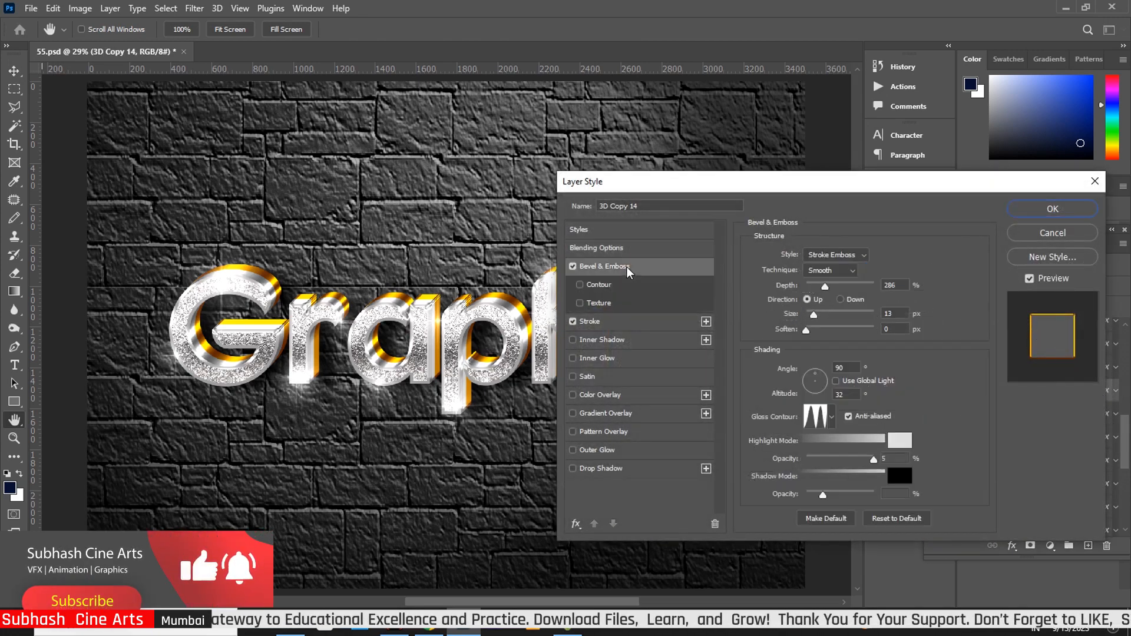
drag(812, 314, 817, 314)
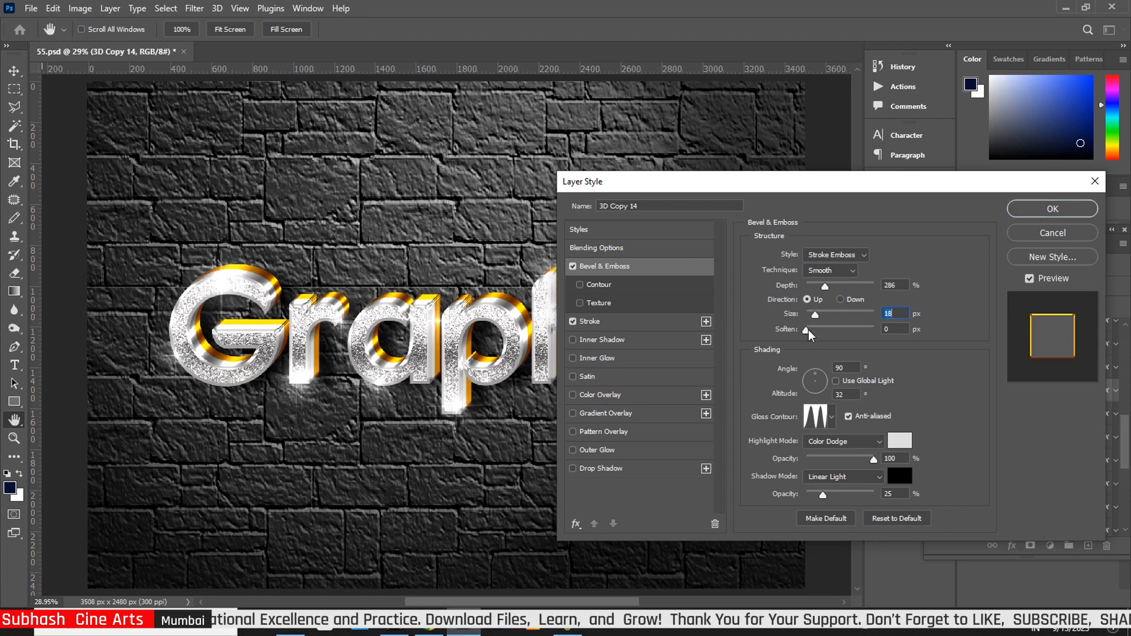
click(808, 330)
- Recolour the end stop of 3D Copy 14's Stroke gradient to #b07104 and apply the layer style
click(613, 321)
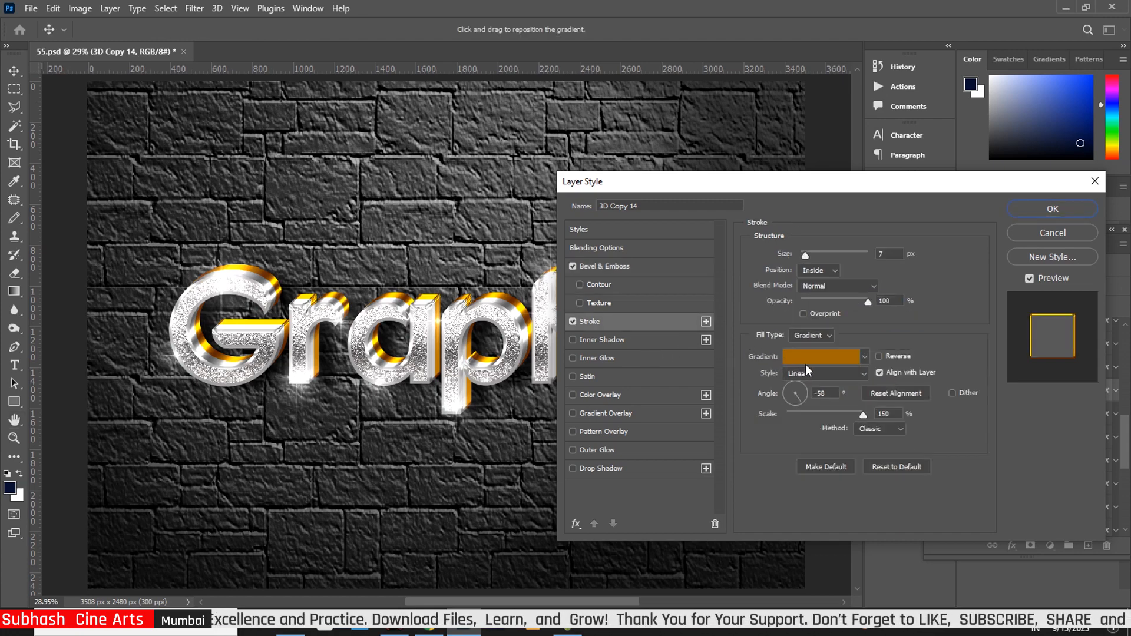
click(835, 358)
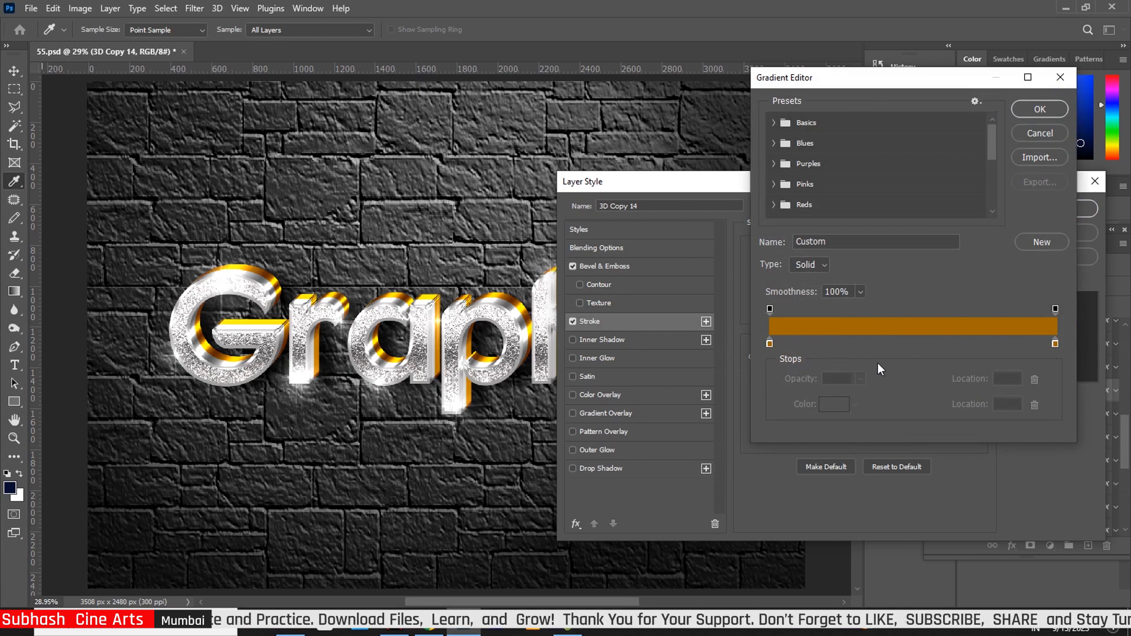
click(1055, 344)
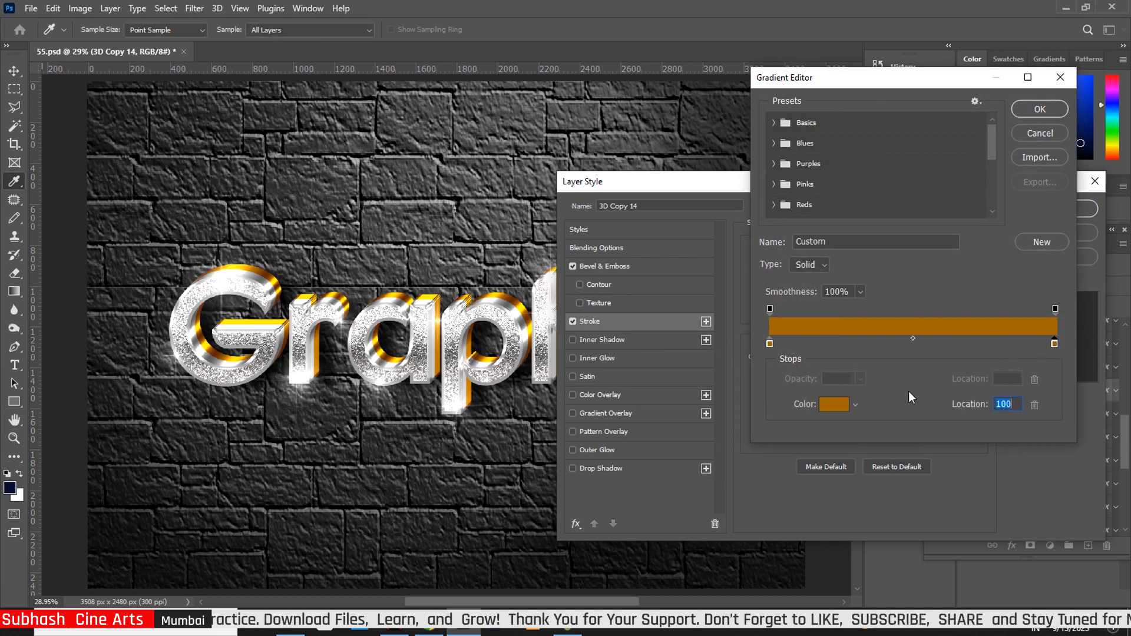
click(842, 402)
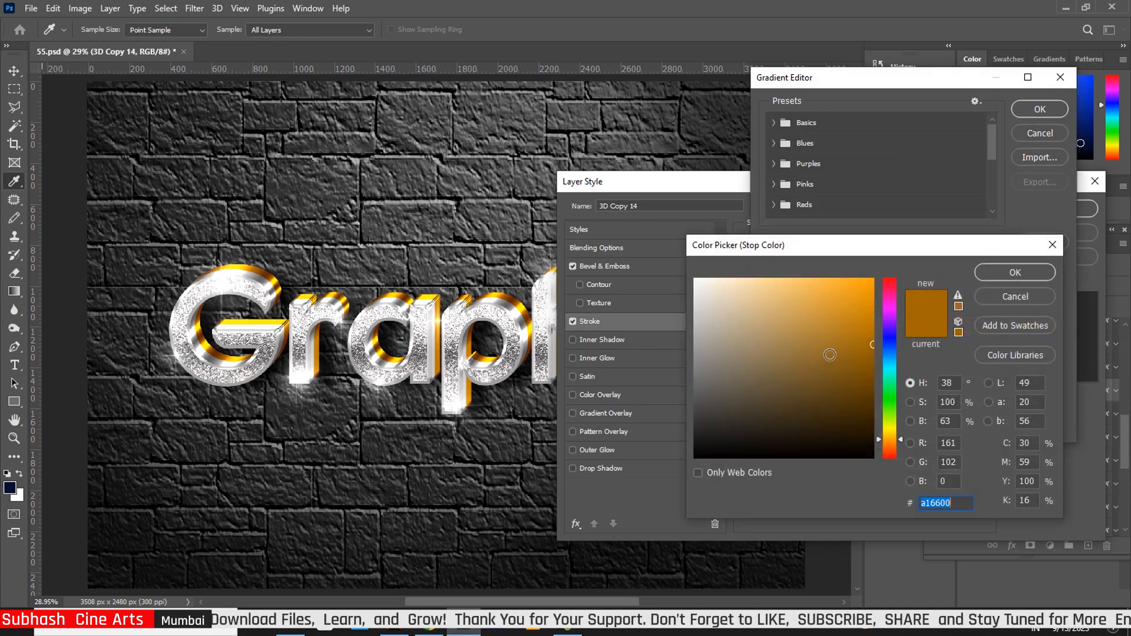
click(869, 333)
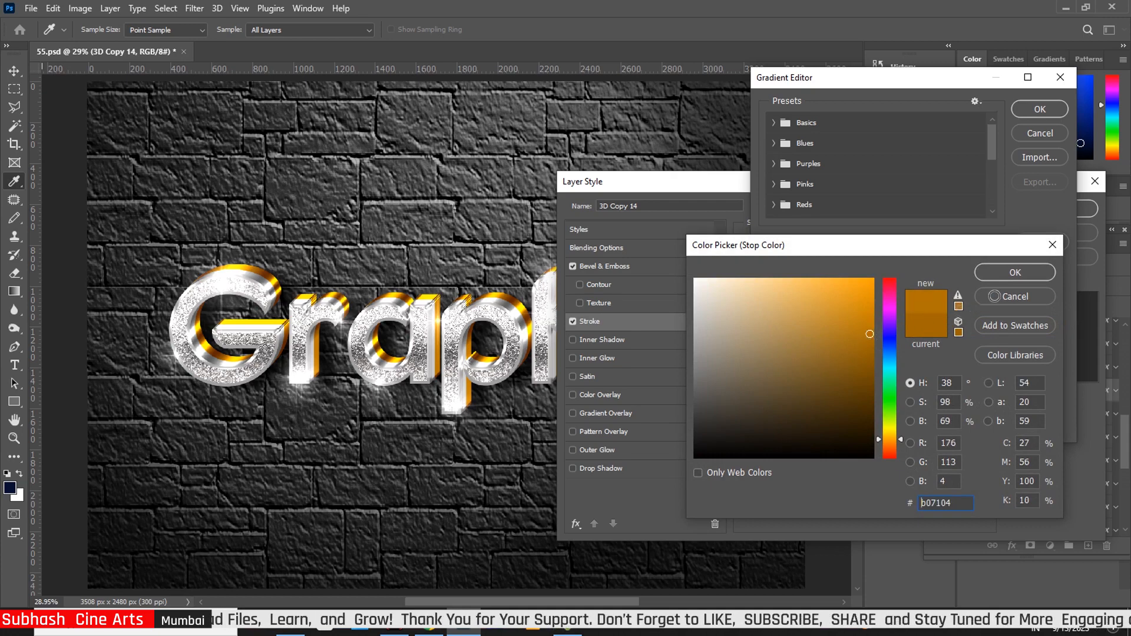
click(1027, 273)
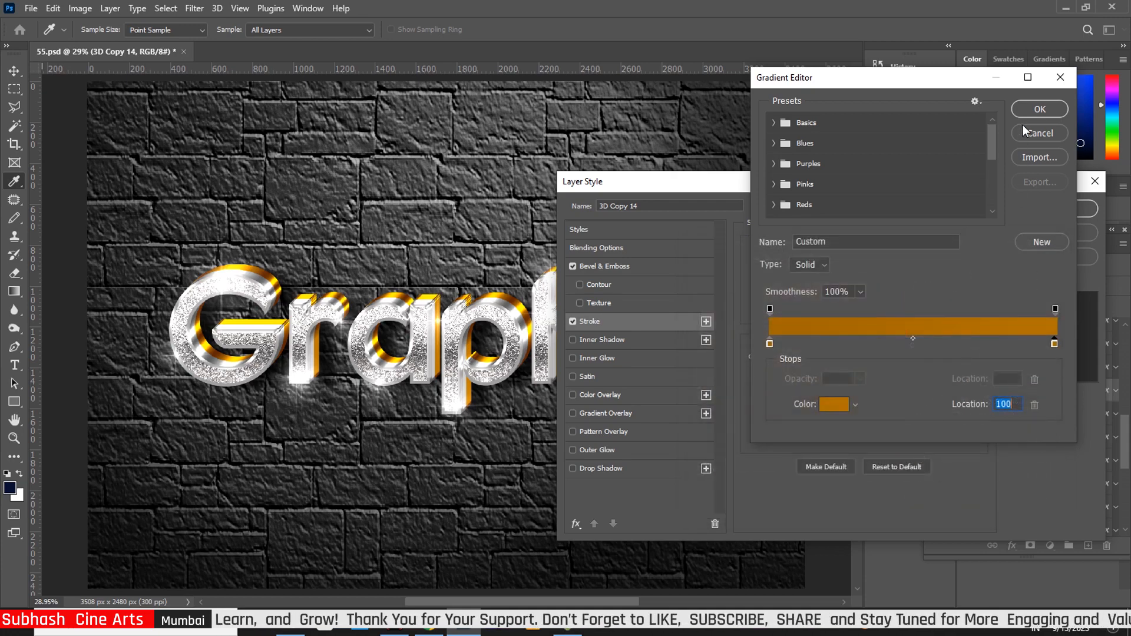
click(1030, 110)
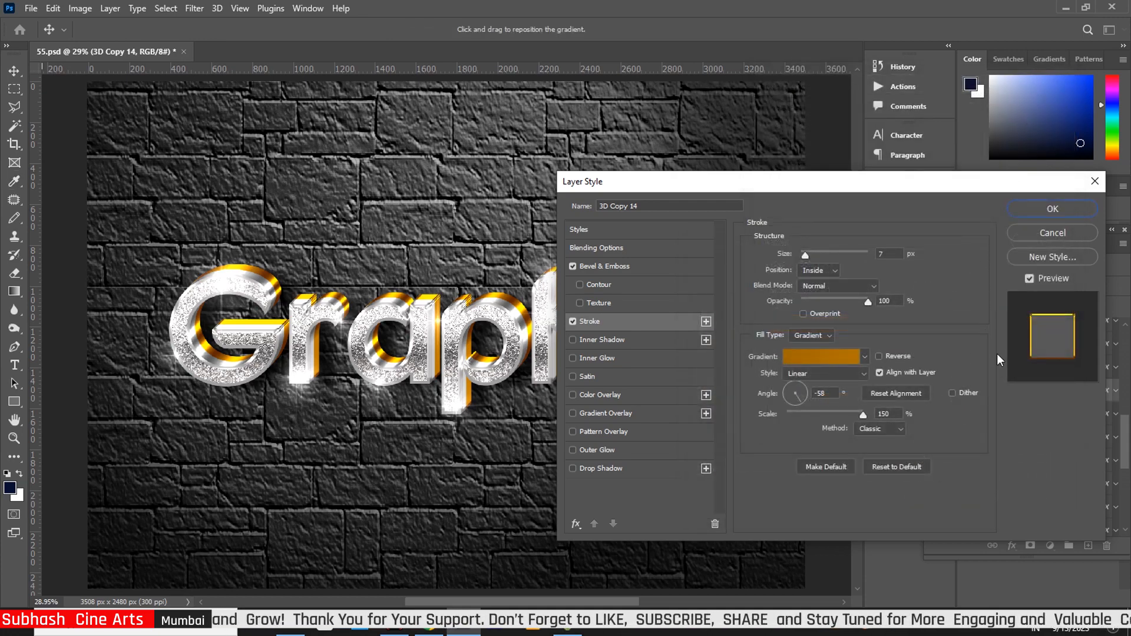
click(1054, 209)
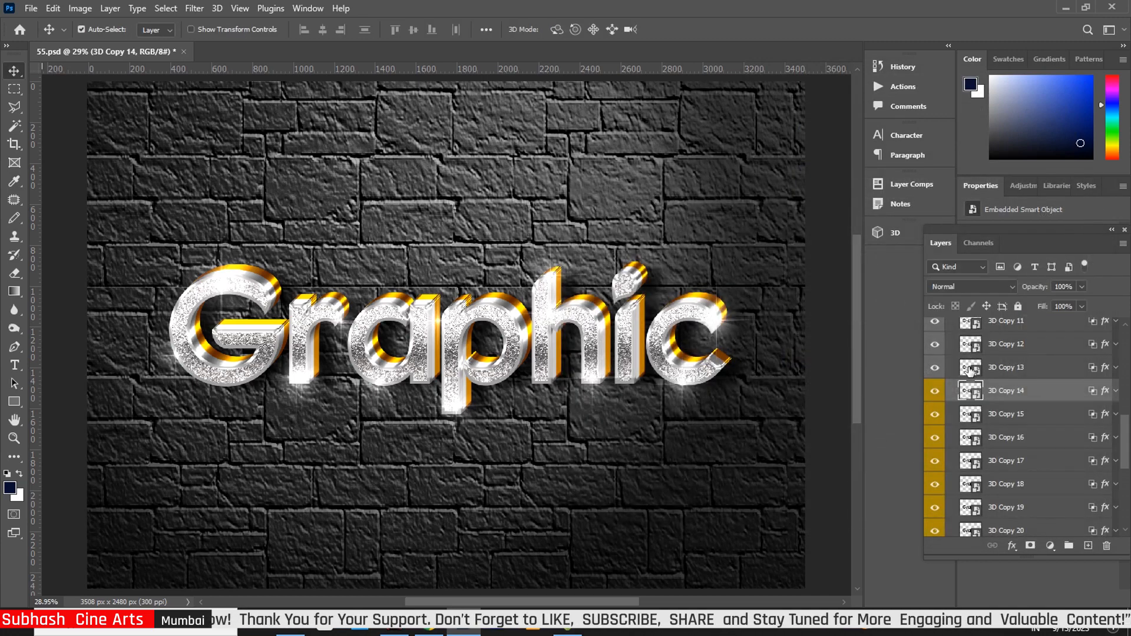
- Open the layer style of 3D Copy 15 and set the Bevel & Emboss Soften value to 0 px
click(1106, 418)
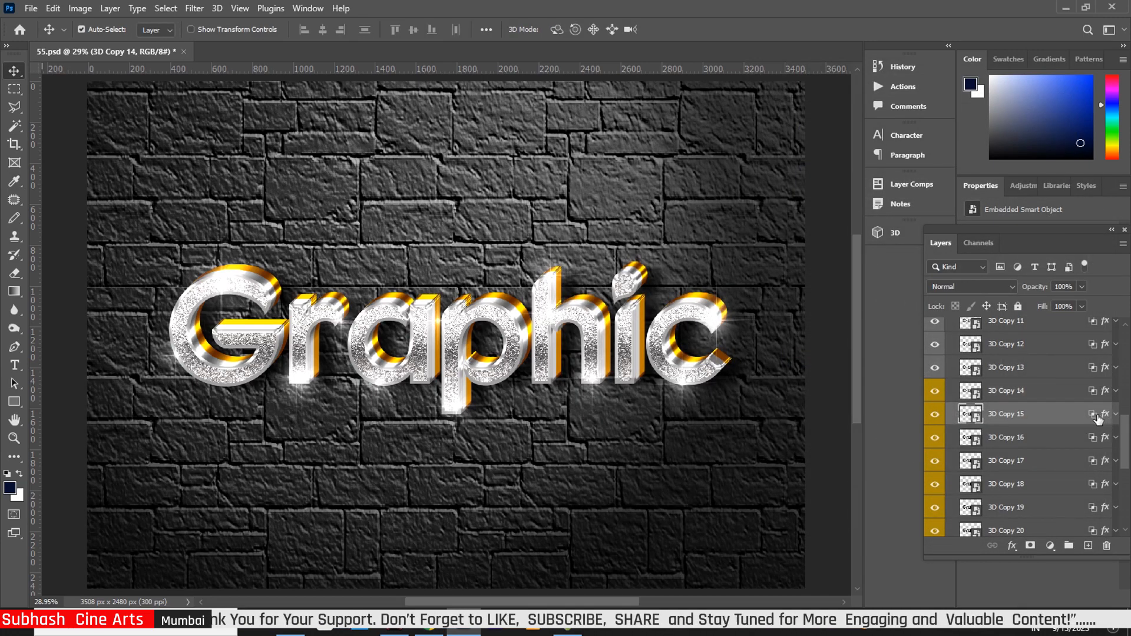
key(h)
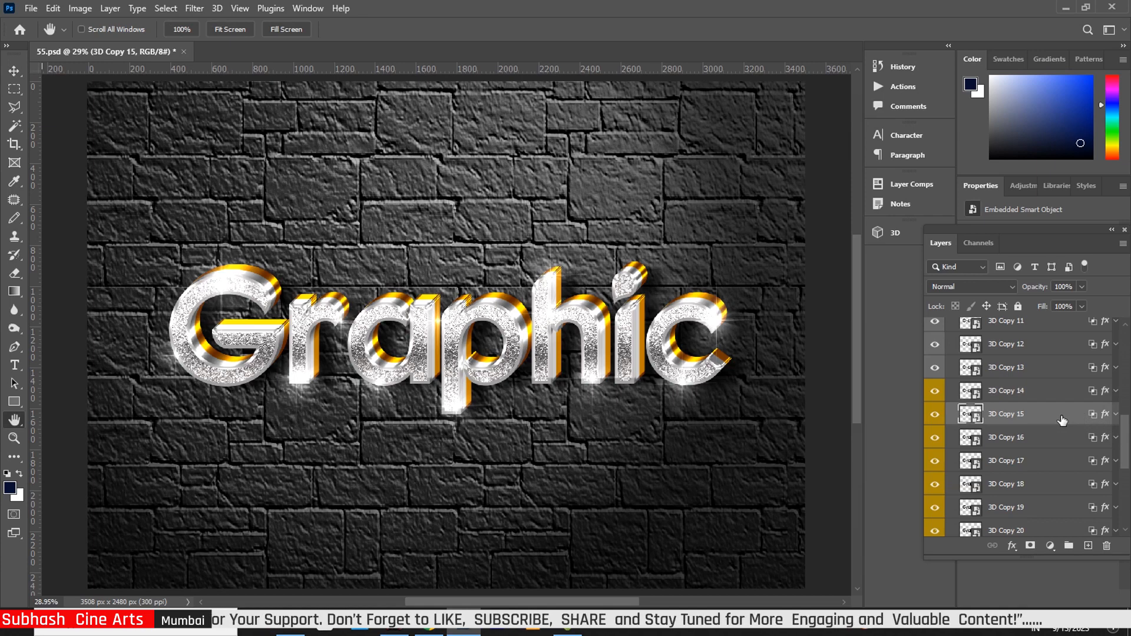
double_click(1061, 419)
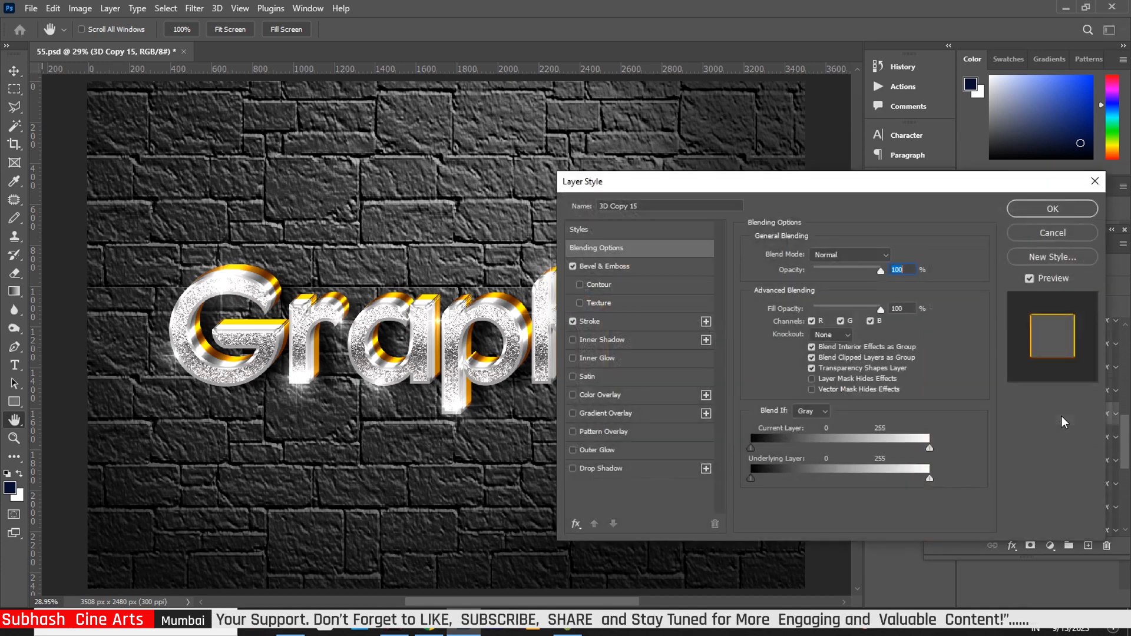
click(622, 266)
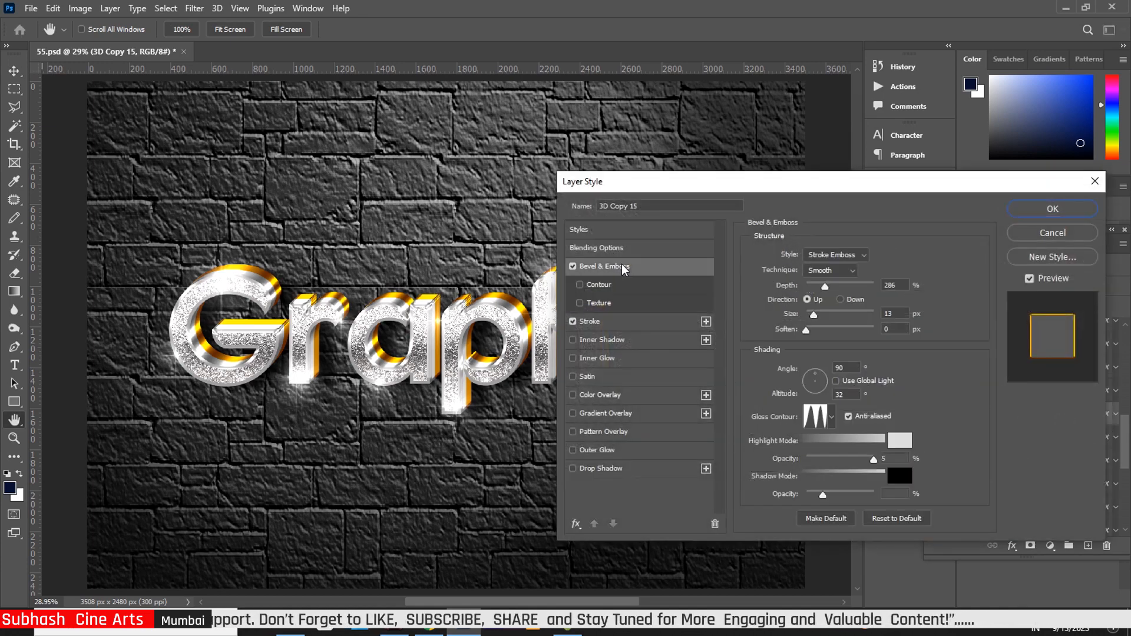
click(808, 331)
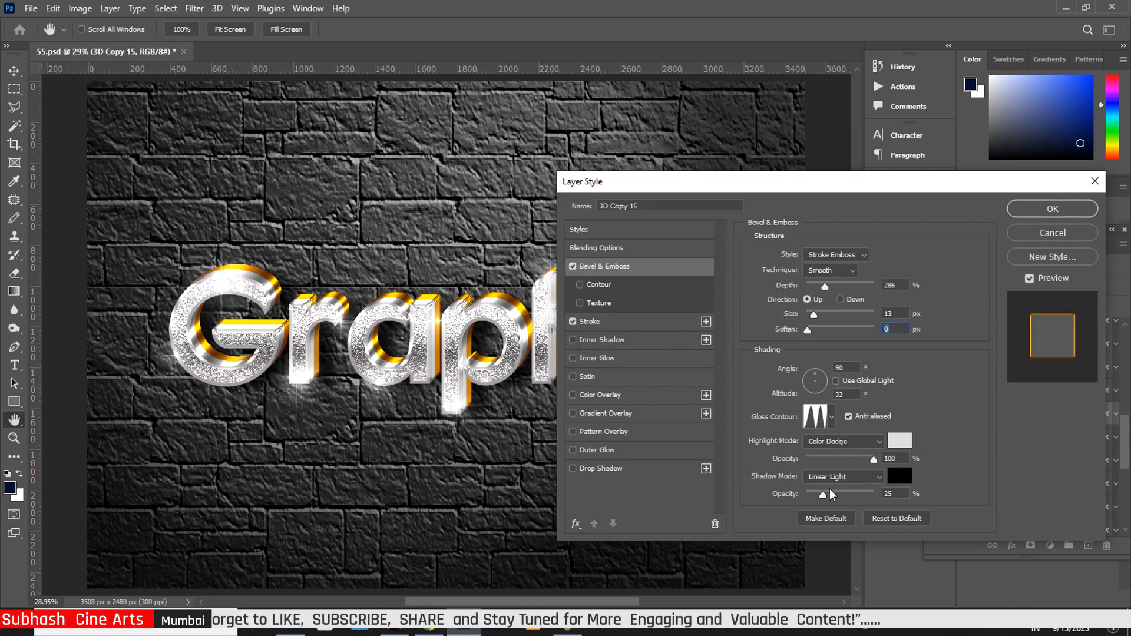
- Move the end stop of 3D Copy 15's Stroke gradient to 98%, recolour it #b47303 and apply the layer style
click(610, 321)
click(833, 354)
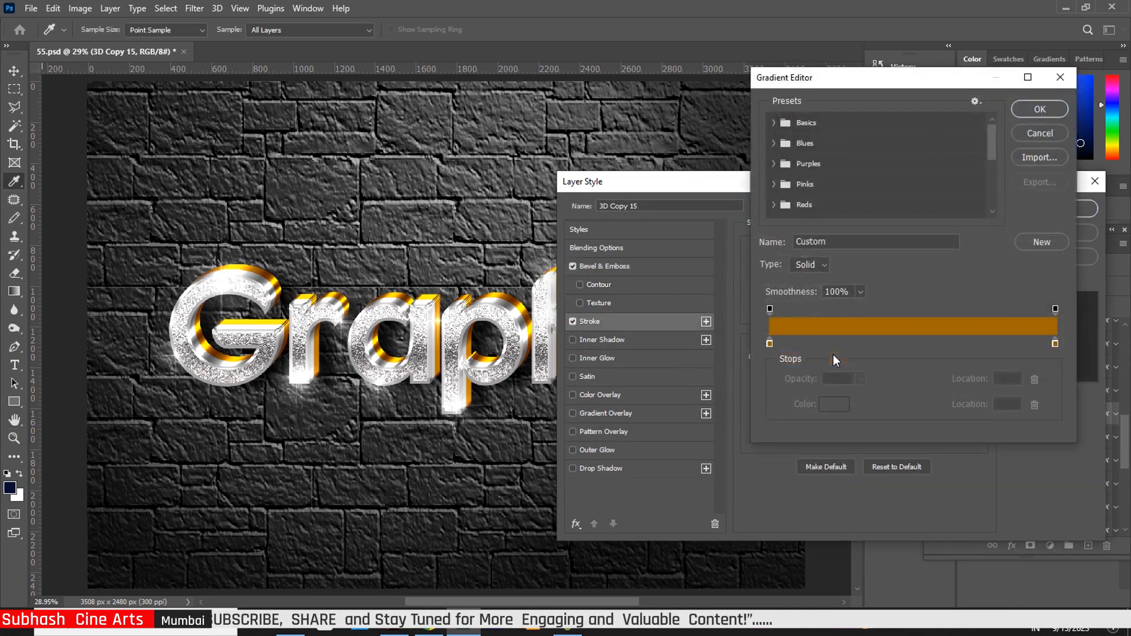
click(1055, 345)
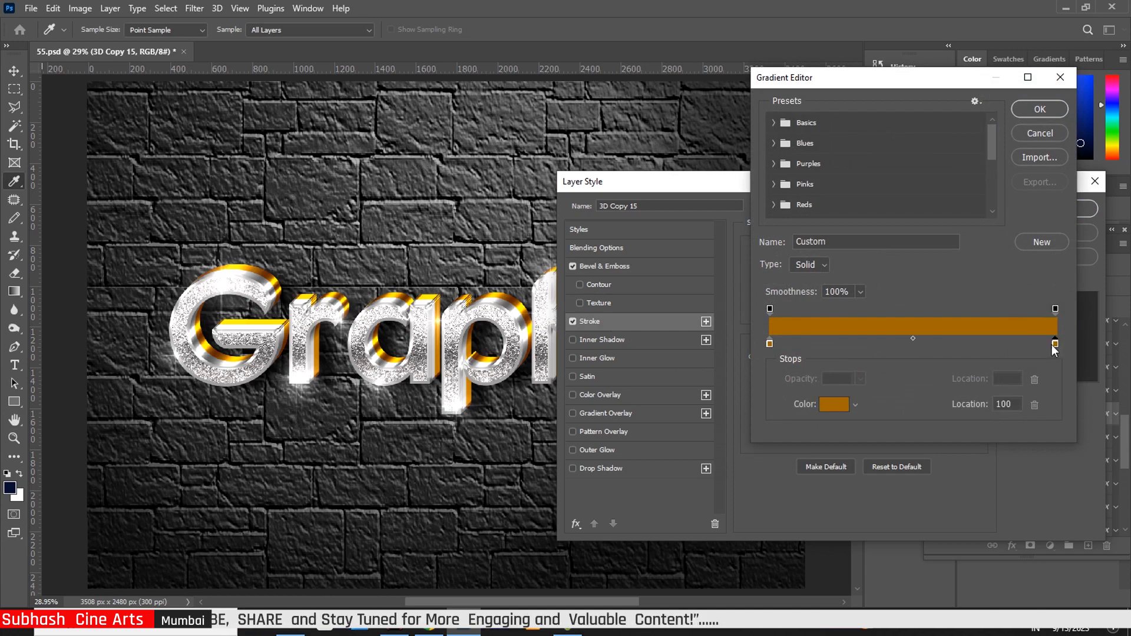
drag(1053, 350, 1046, 351)
click(841, 405)
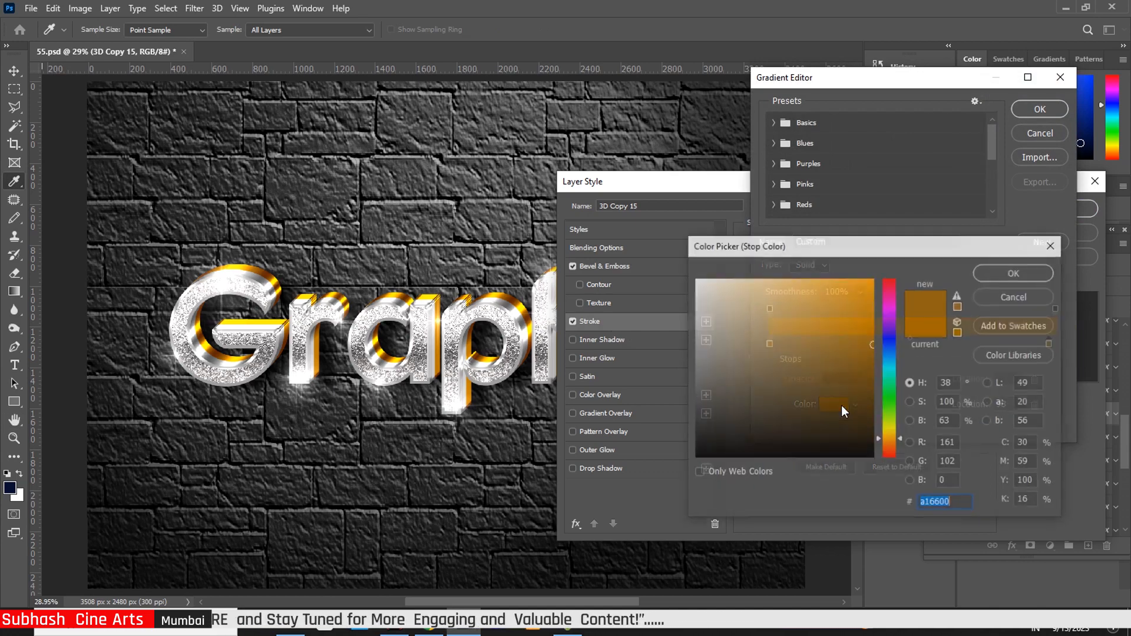
click(870, 331)
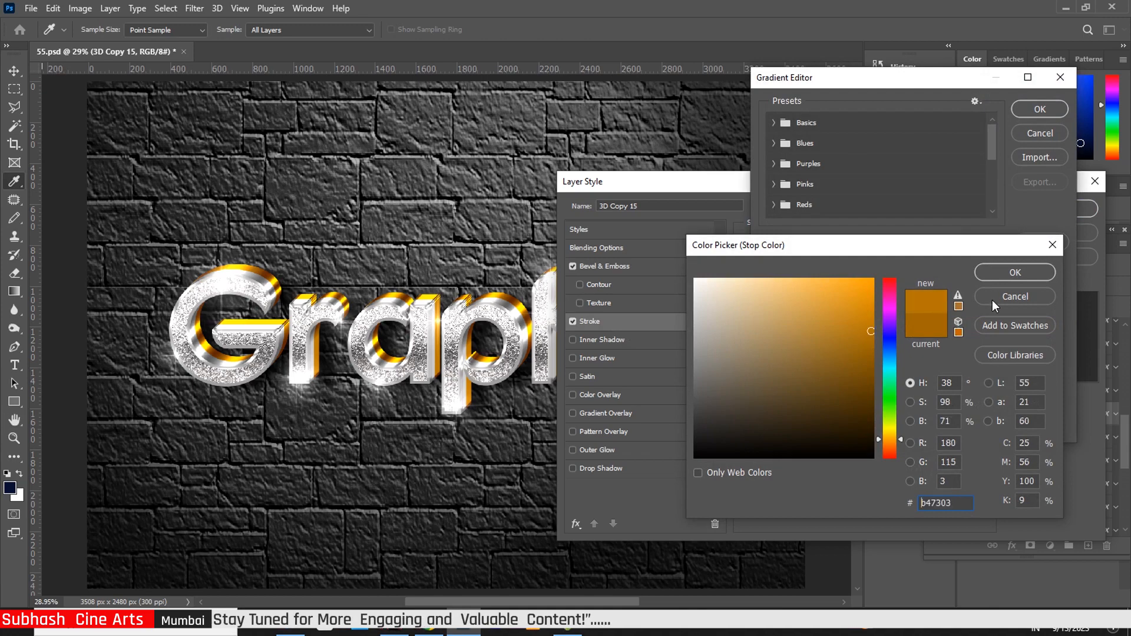
click(1013, 273)
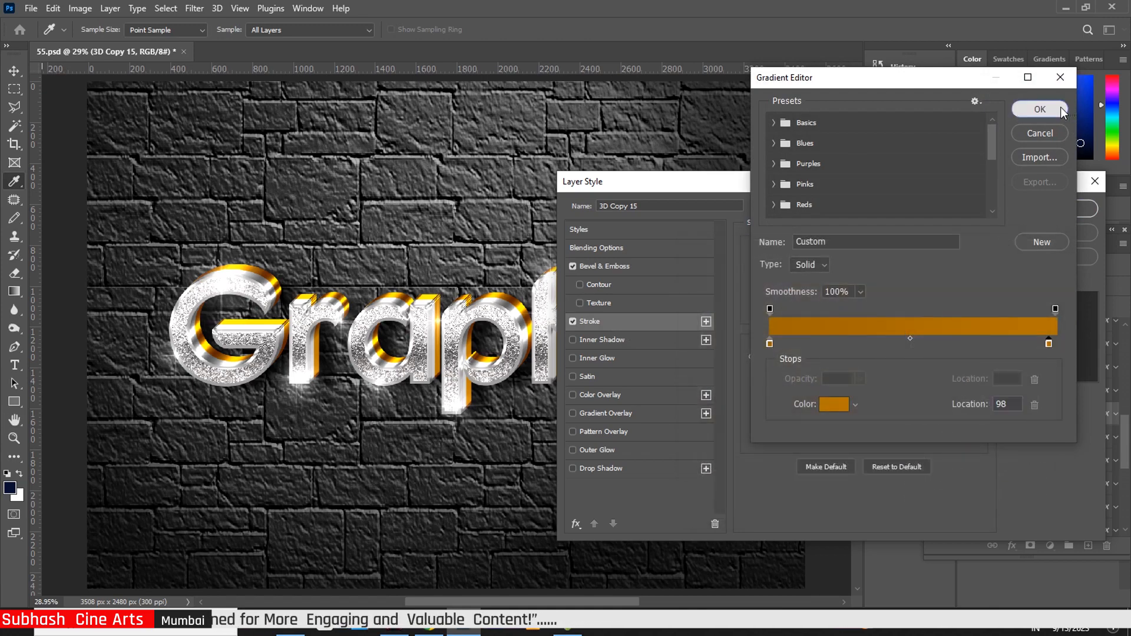
click(1051, 109)
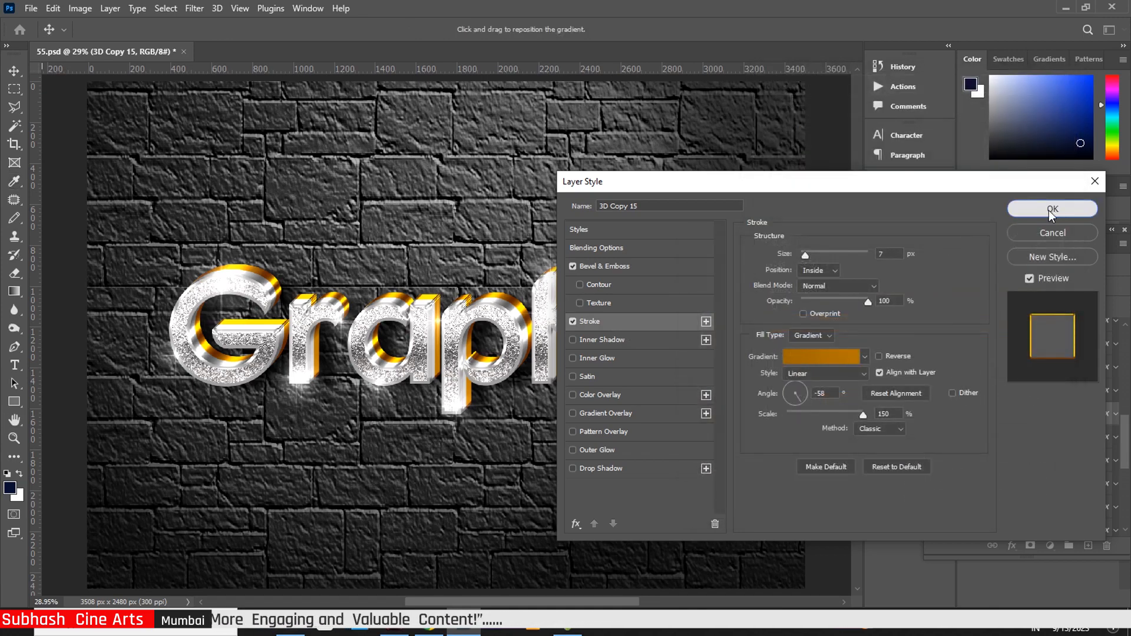
click(1048, 209)
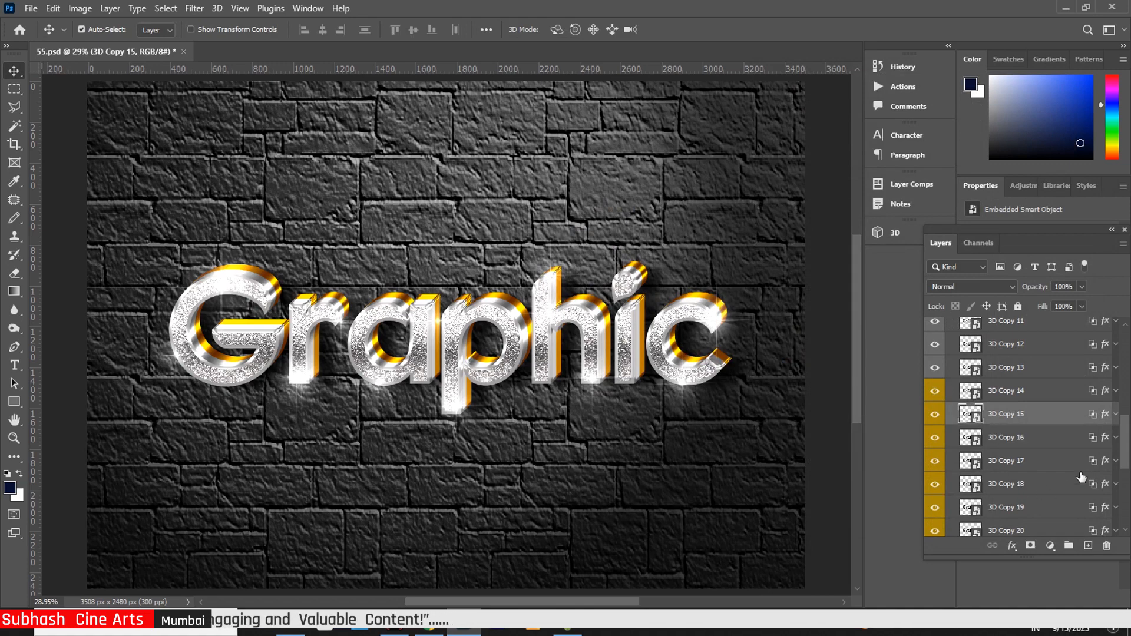
- Set the Bevel & Emboss size to 27 px in the SHADOW layer's style
drag(1124, 451, 1125, 518)
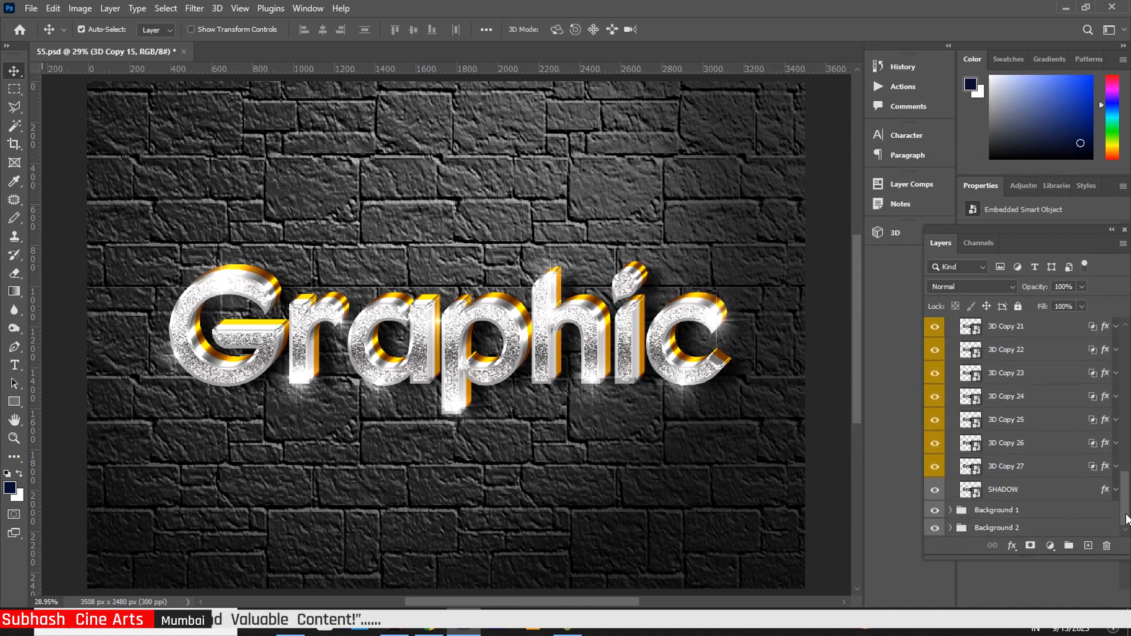
click(1105, 492)
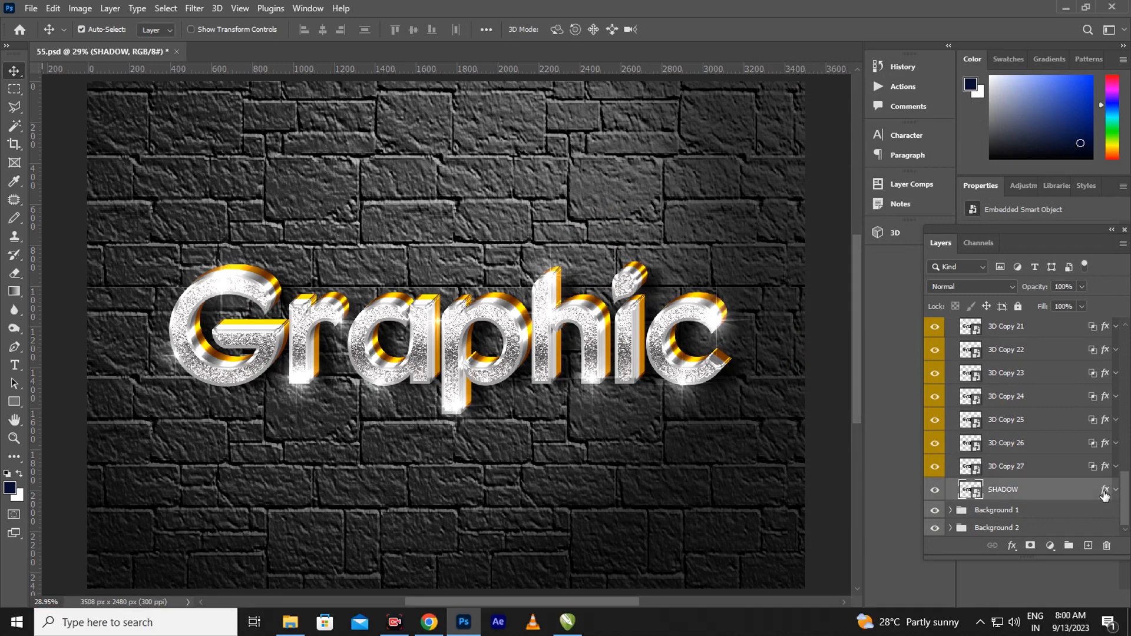
double_click(1104, 491)
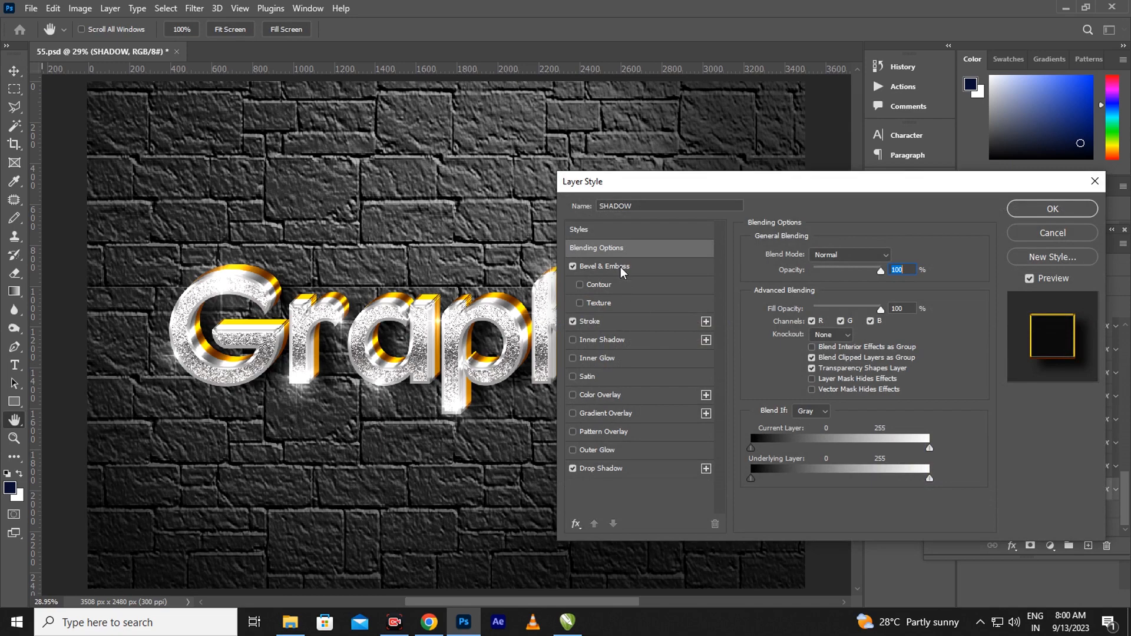
click(623, 268)
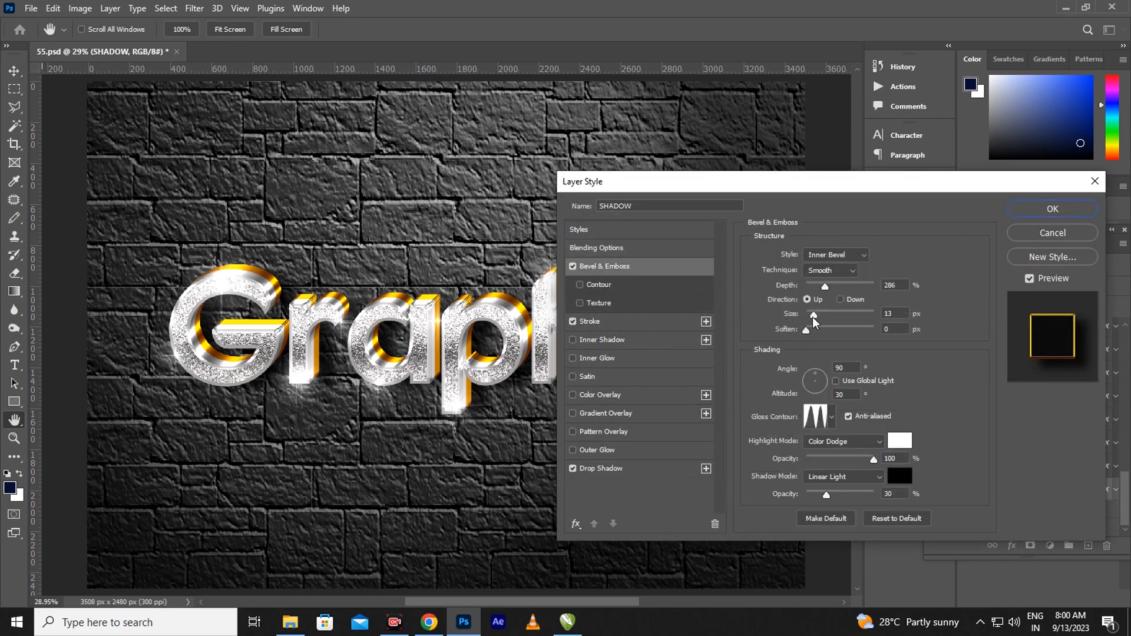
drag(816, 317, 817, 318)
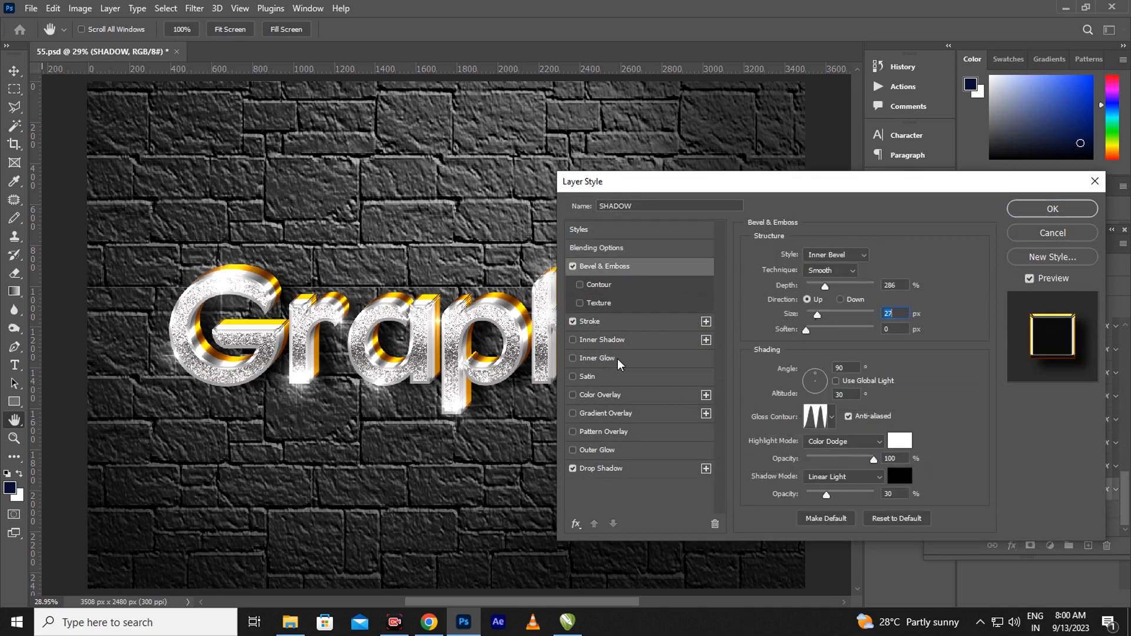
- Move the end stop of the SHADOW layer's Stroke gradient to 98% and recolour it #af7003
click(617, 321)
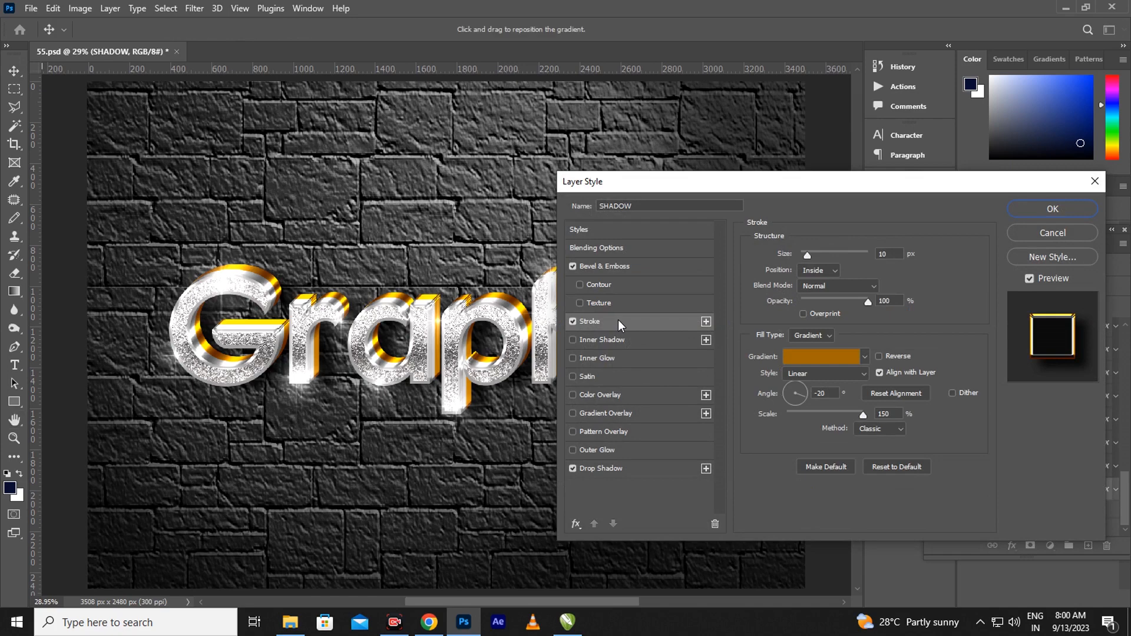
click(854, 359)
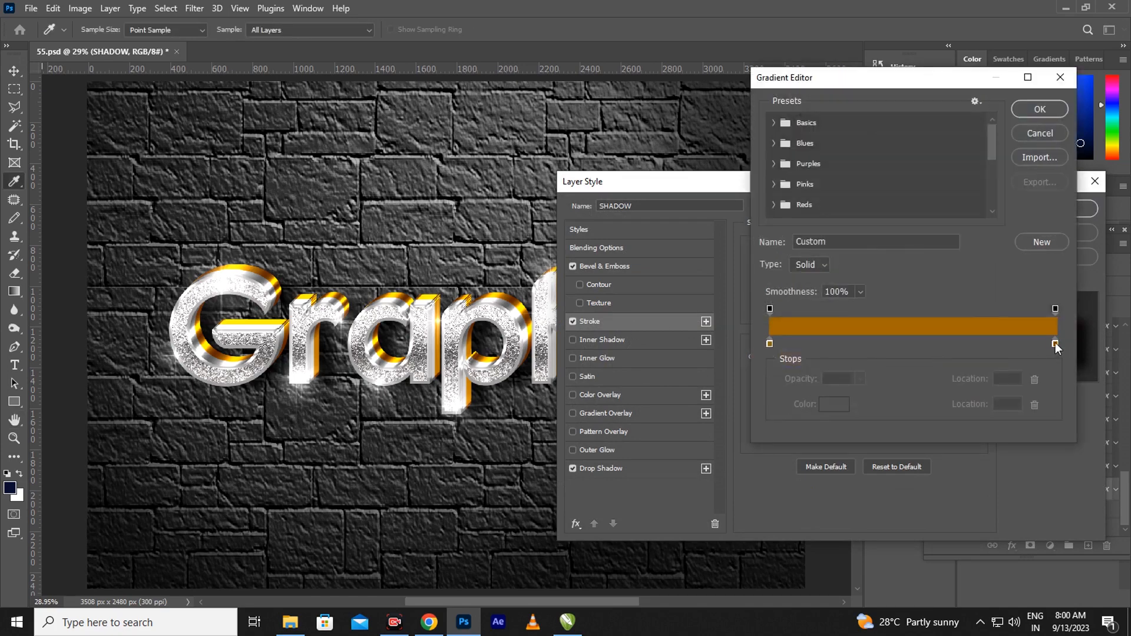
drag(1055, 343, 1050, 344)
click(835, 404)
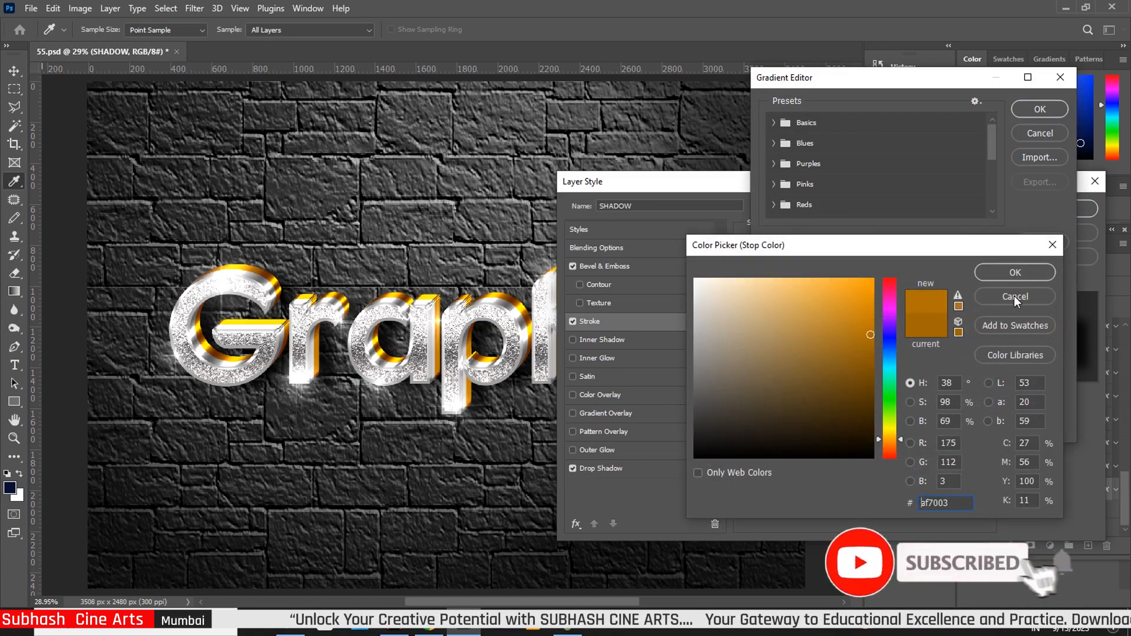
click(1026, 271)
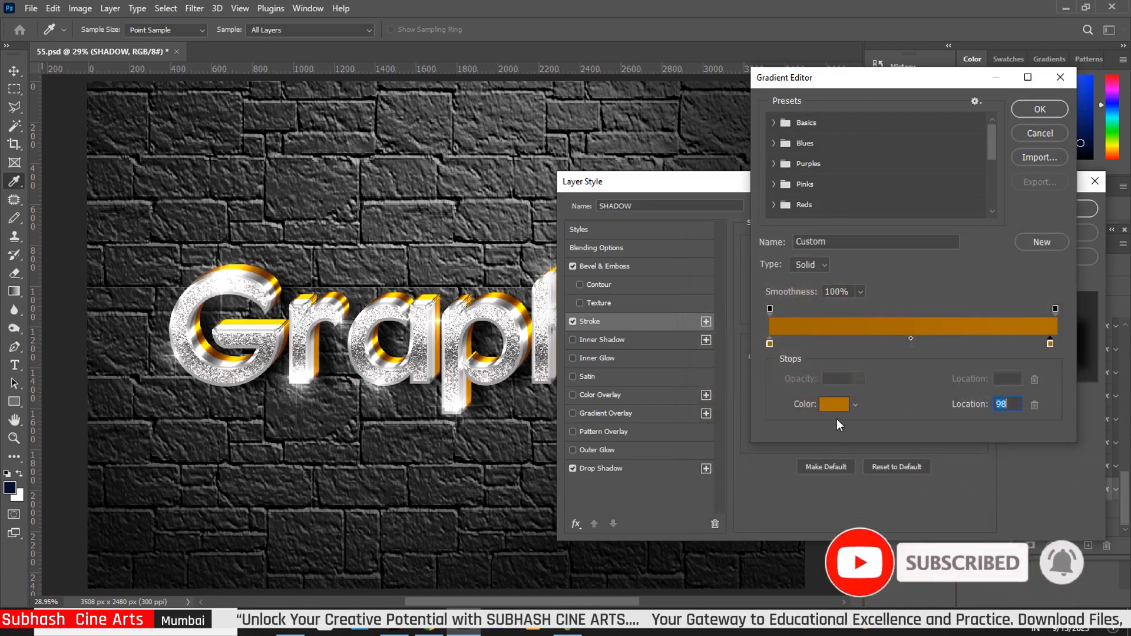
click(1040, 109)
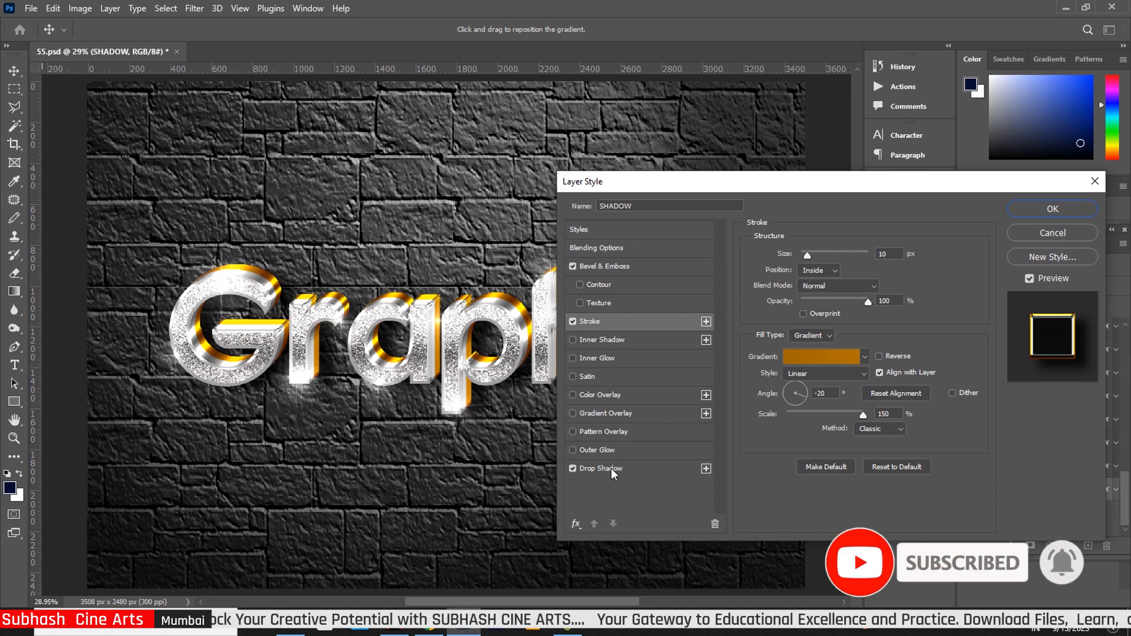
- Set the SHADOW layer's Drop Shadow to distance 89 px, spread 17% and size 79 px, and apply the layer style
click(610, 468)
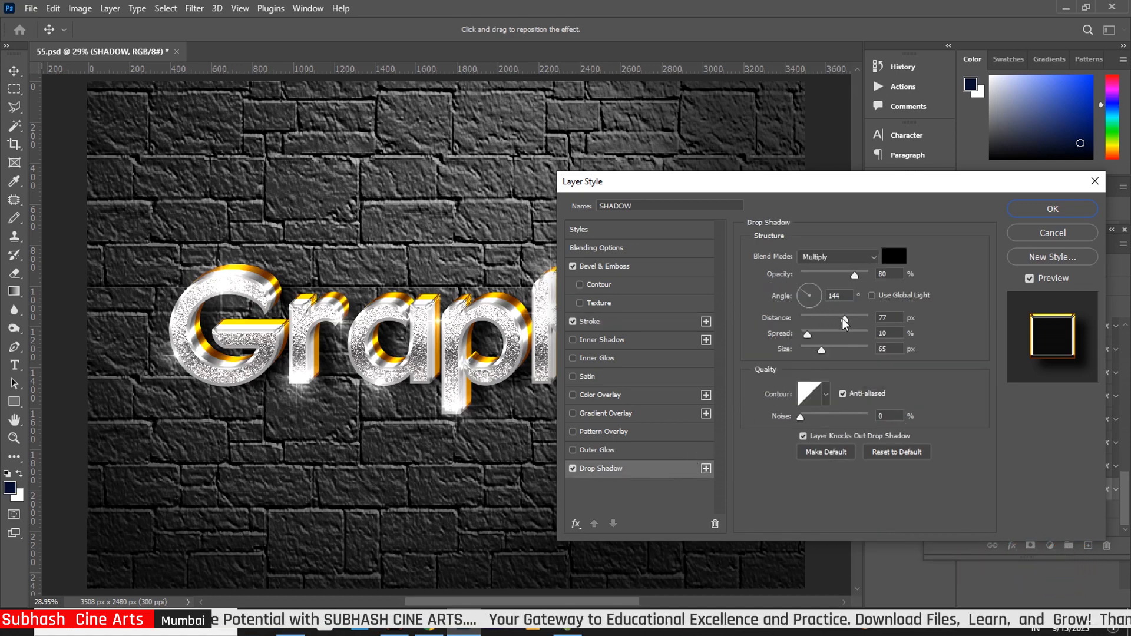
drag(843, 318, 825, 351)
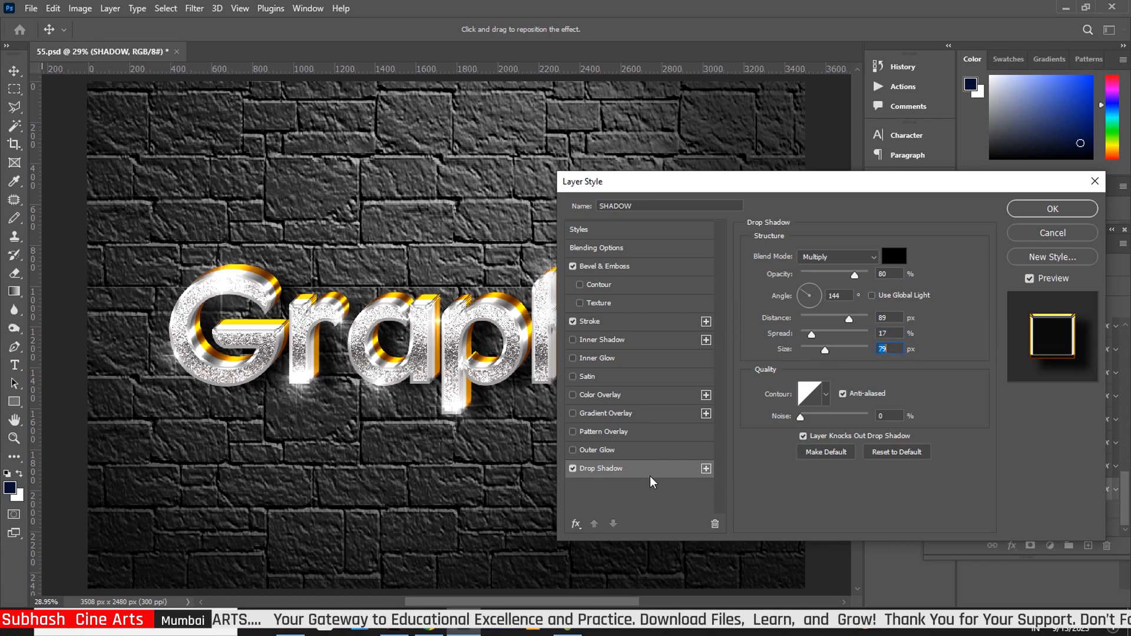
click(1053, 209)
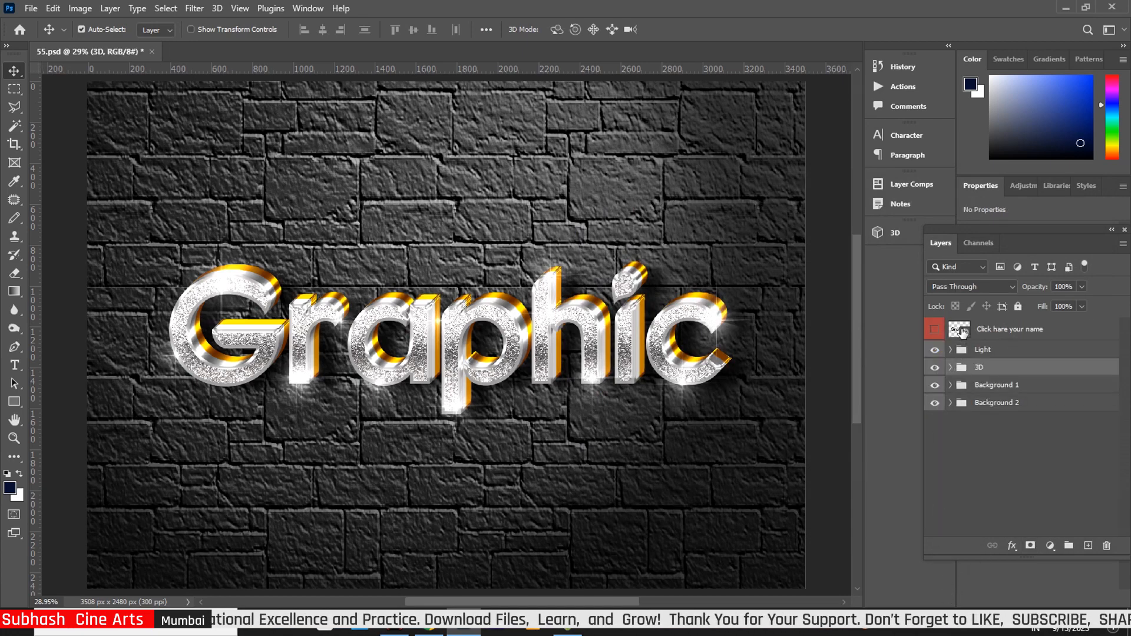
- Open the contents of the "Click hare your name" smart object and delete the text "Graphic"
double_click(958, 328)
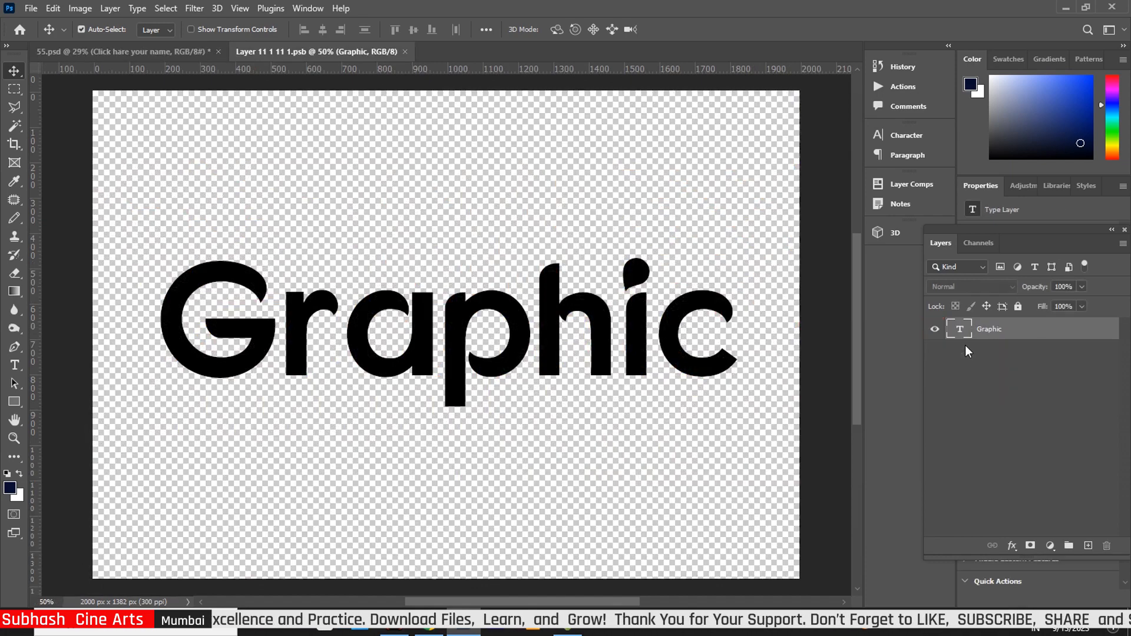
double_click(960, 328)
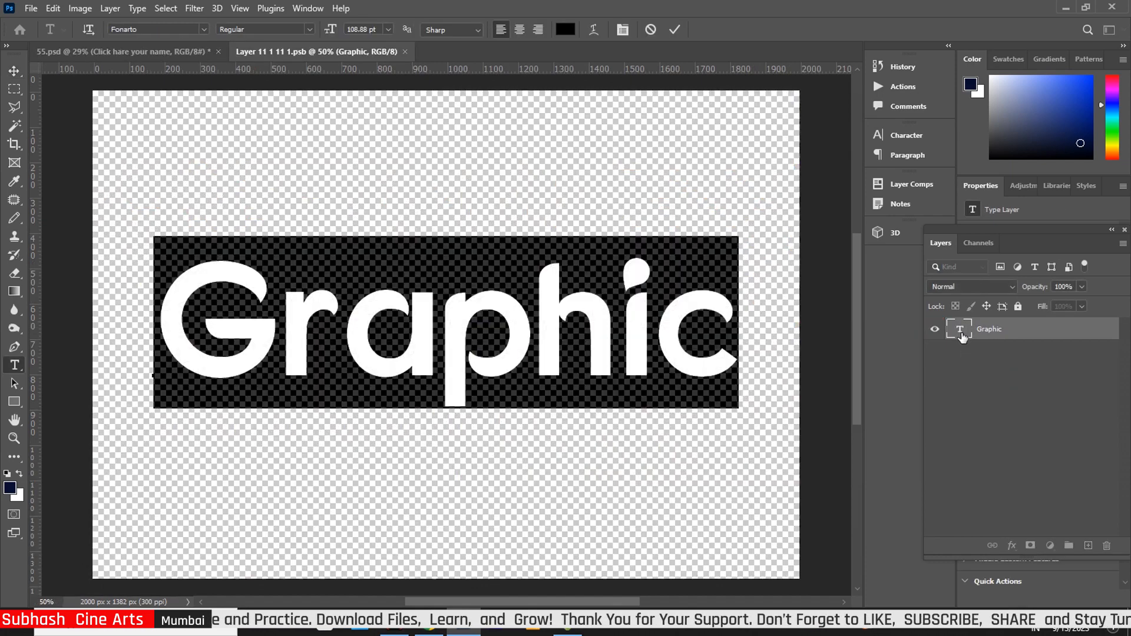
key(BackSpace)
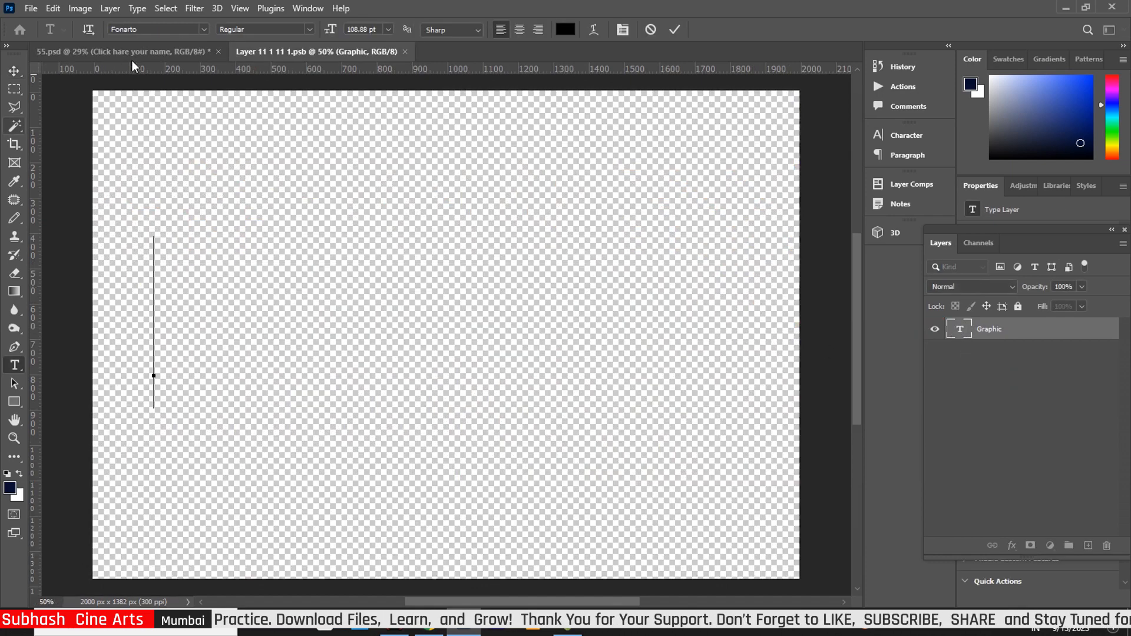
click(14, 70)
- Place the Hindi name artwork from the desktop into the smart object, scale it to 58.46% and centre it horizontally on the canvas
click(1065, 8)
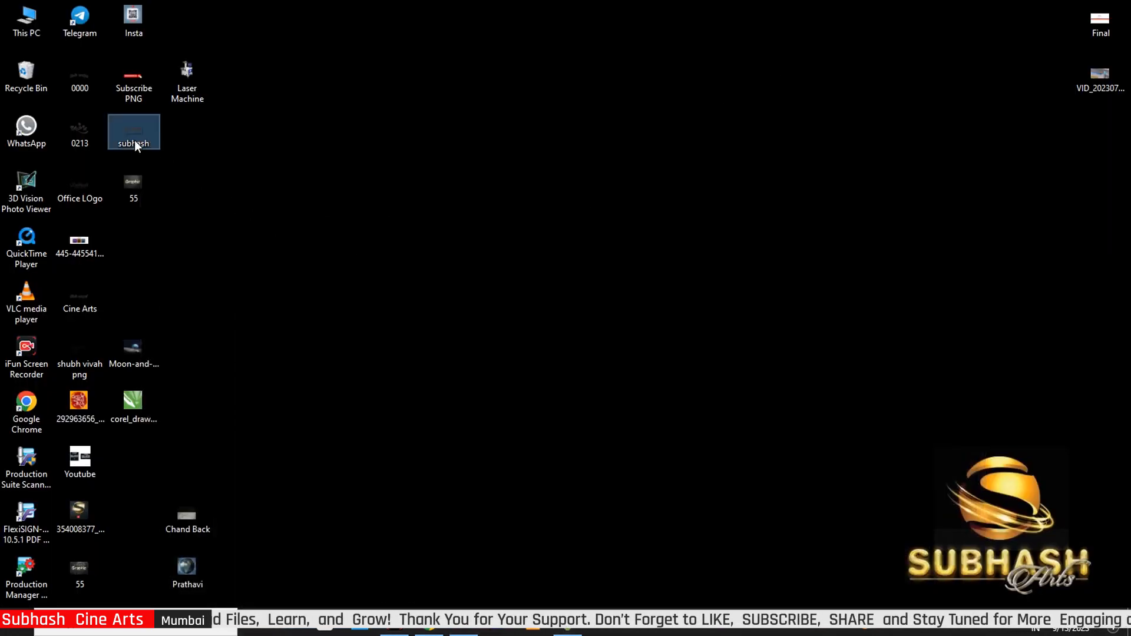
drag(136, 144, 434, 352)
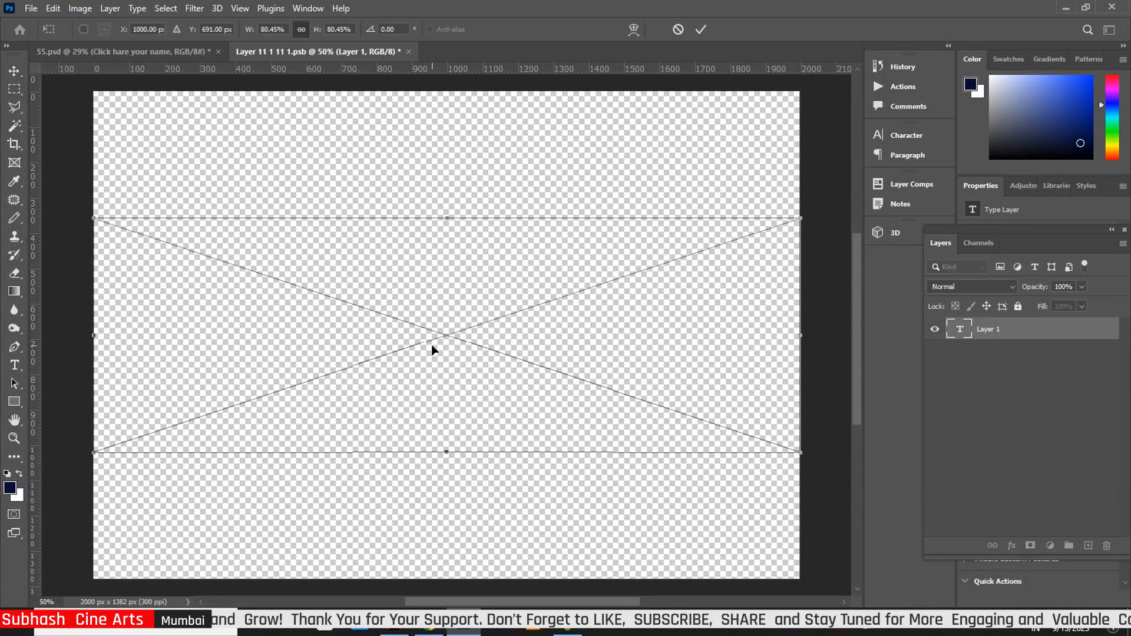
drag(801, 451, 596, 428)
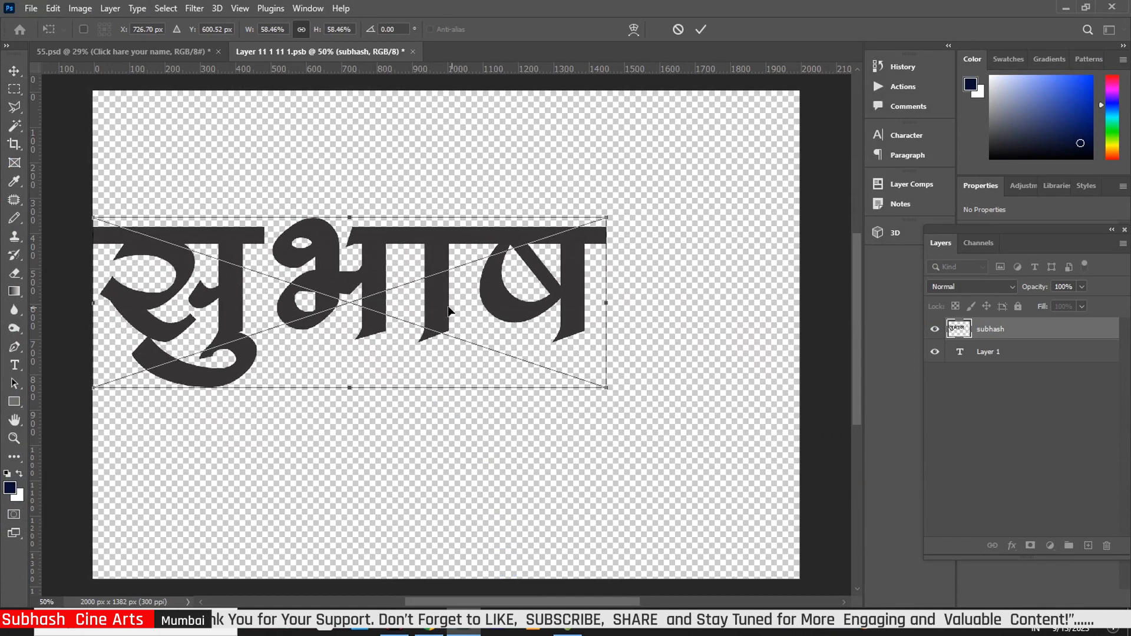
drag(428, 312, 524, 359)
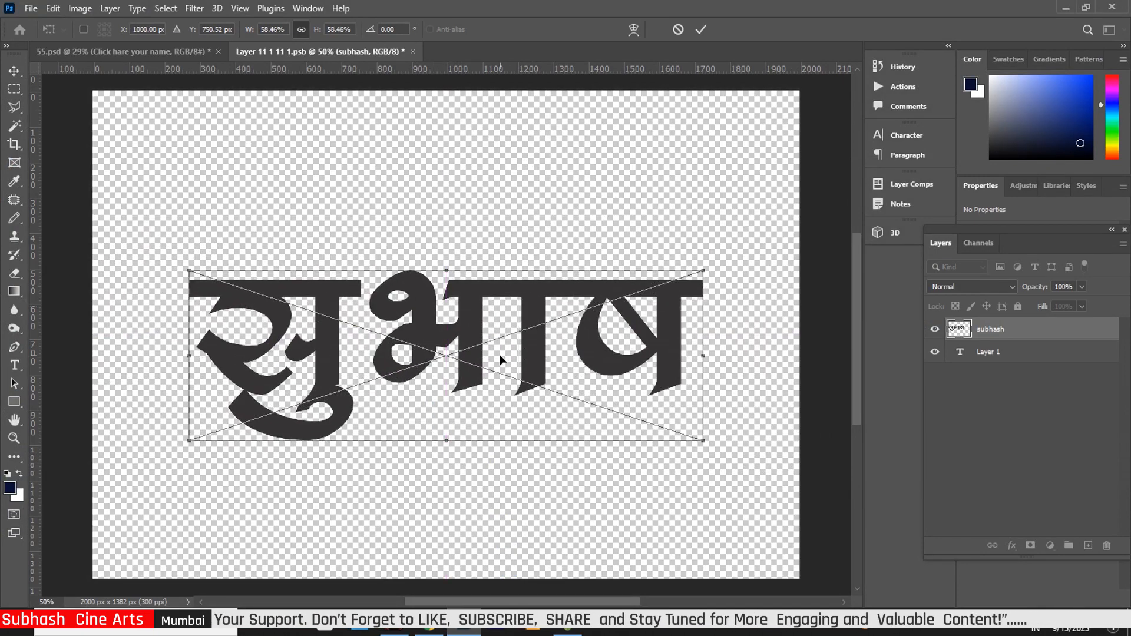
- Commit the placed artwork and close the smart object document, saving its changes to update the 3D text
click(12, 71)
click(412, 52)
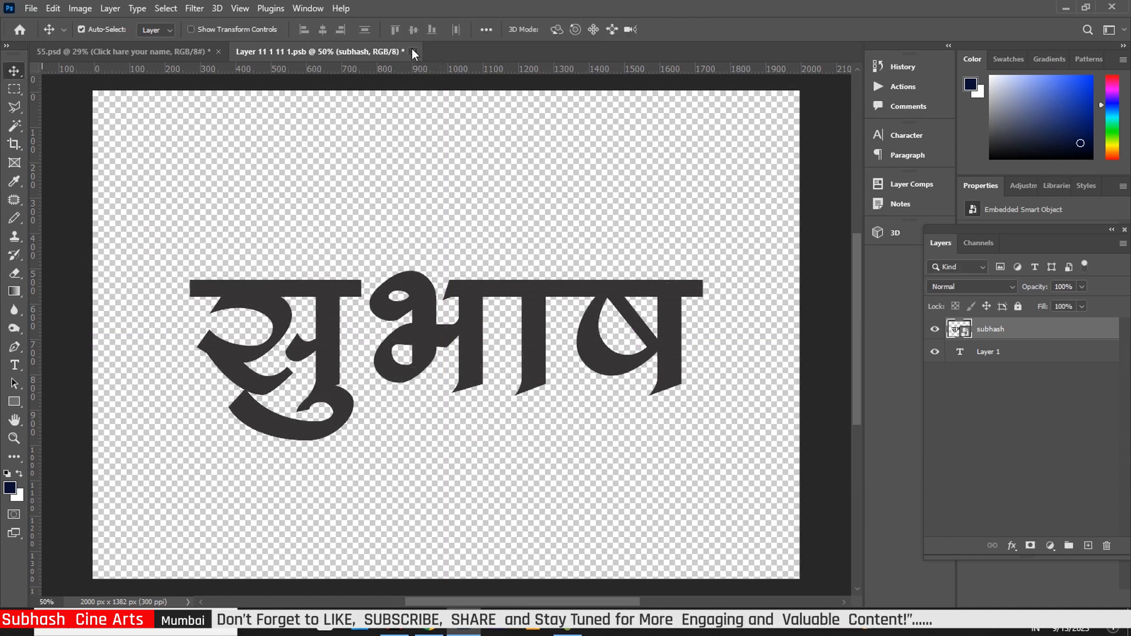
click(500, 237)
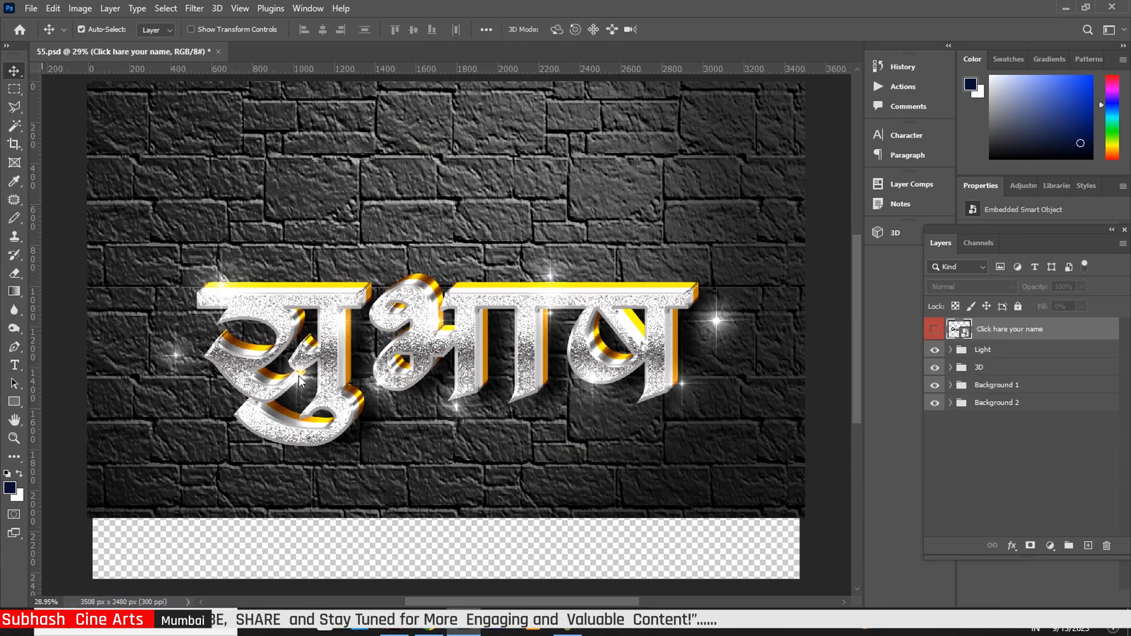
- Move the far-left sparkle onto the first letter's lower curve and both overlapping sparkles beside the text onto the headline bar's right end
click(172, 355)
drag(181, 366, 235, 420)
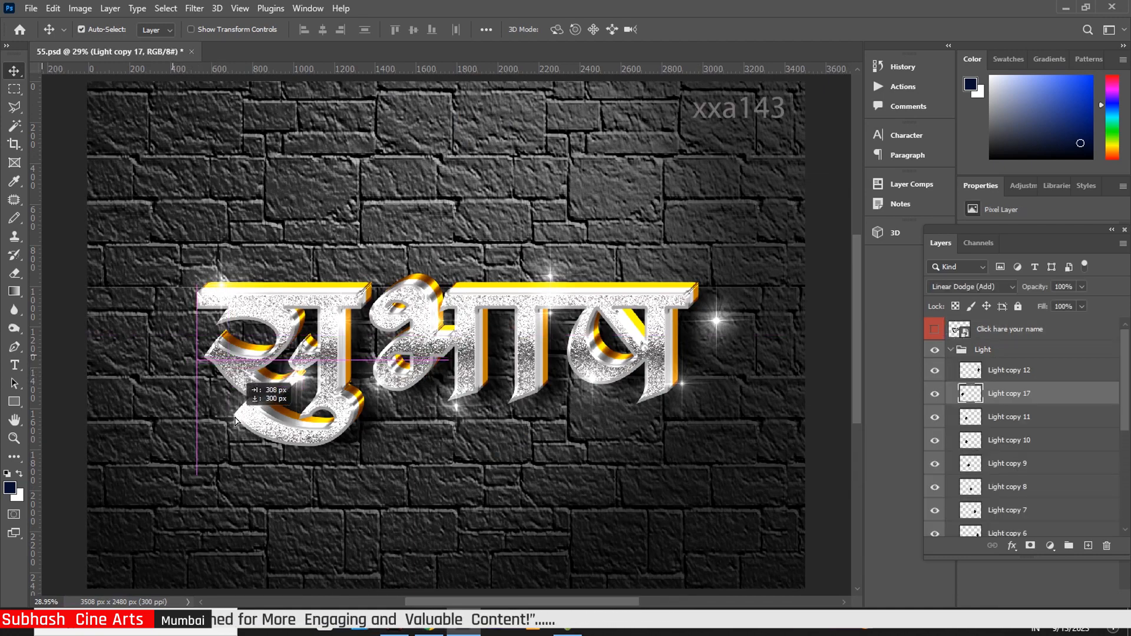
drag(719, 322, 691, 302)
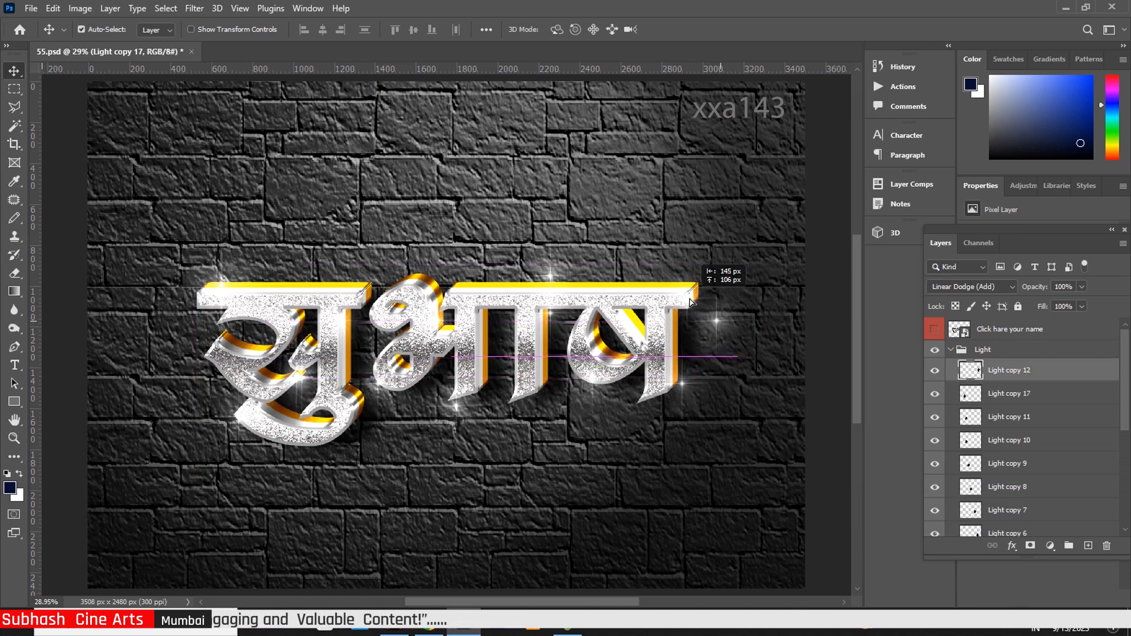
click(714, 327)
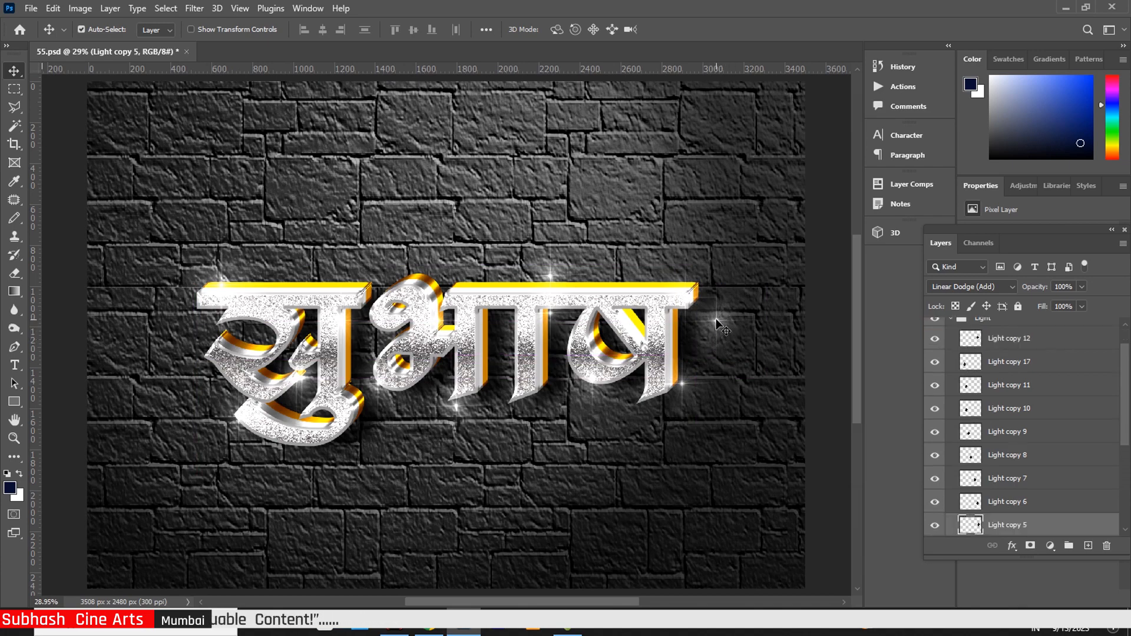
drag(720, 328, 693, 305)
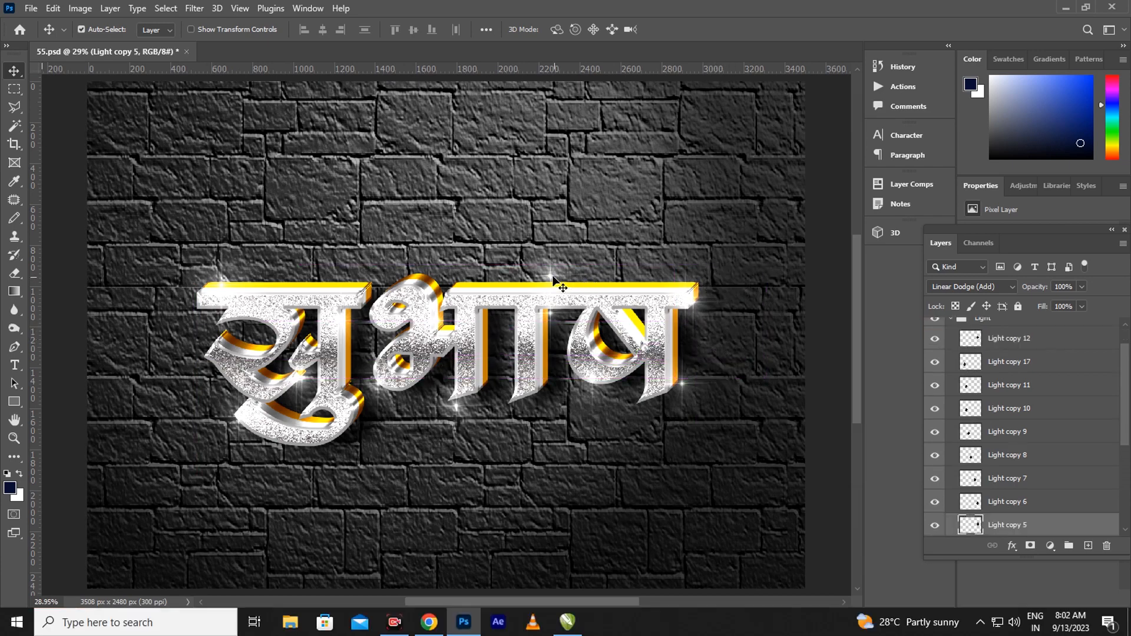
- Move the sparkles above the headline bar, beside the last letter's foot and below the middle letter onto the adjacent letter edges
drag(550, 268, 538, 282)
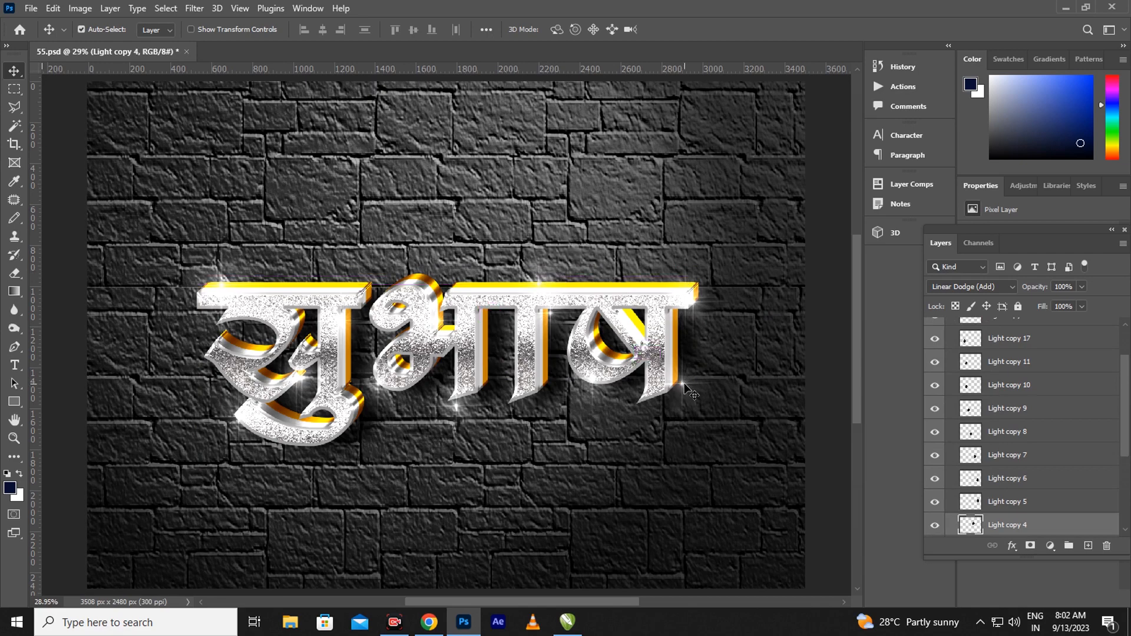
click(684, 386)
drag(689, 389, 676, 392)
click(456, 414)
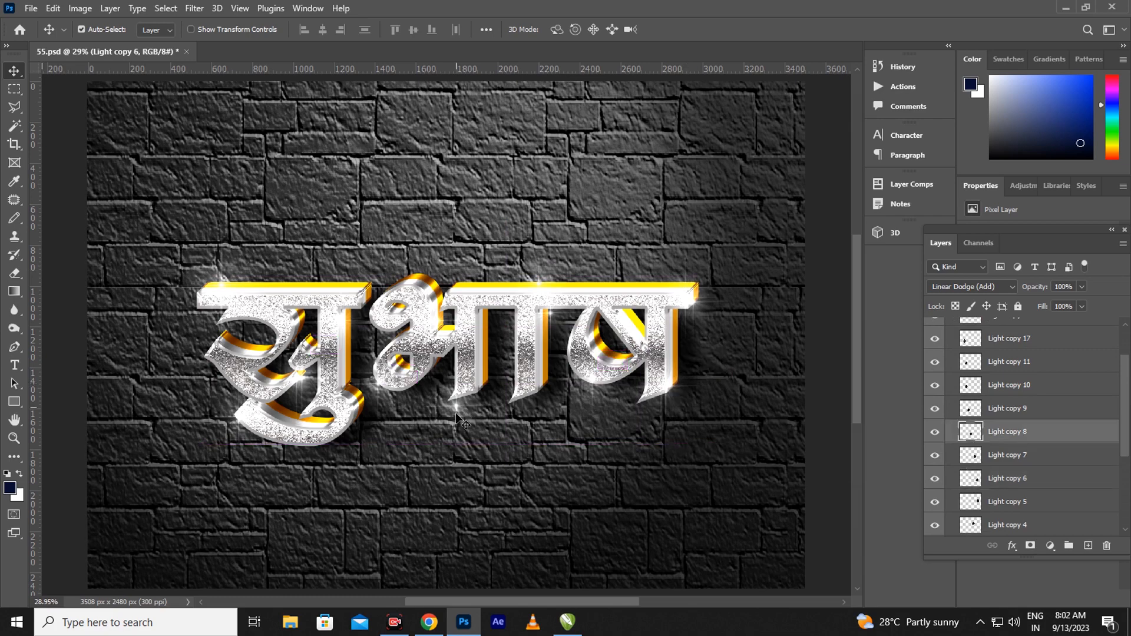
drag(458, 416, 460, 401)
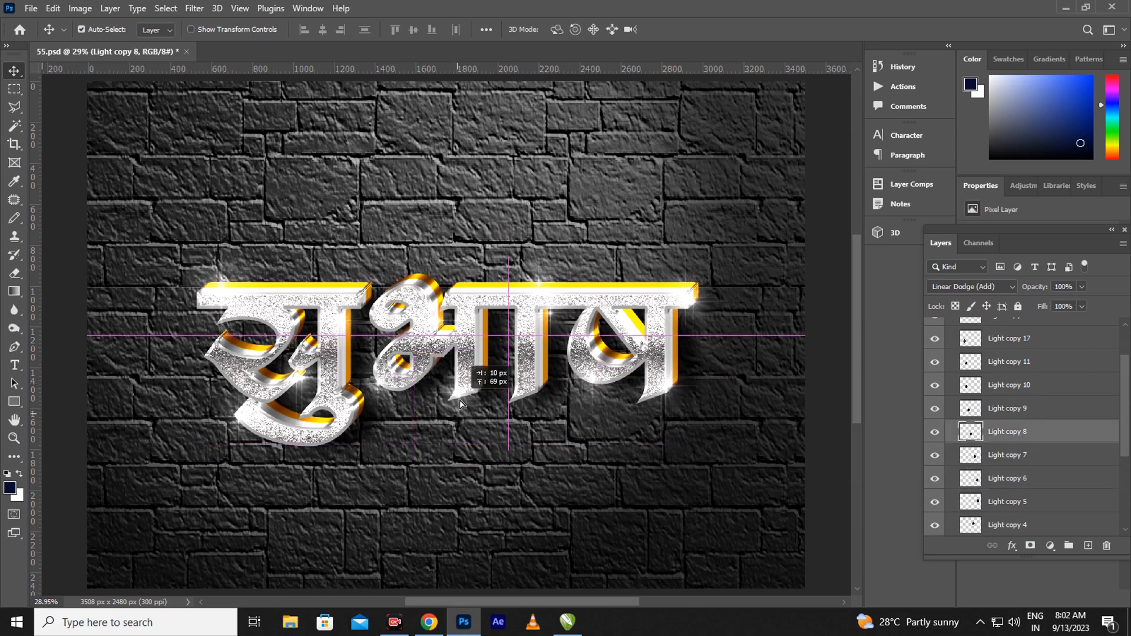